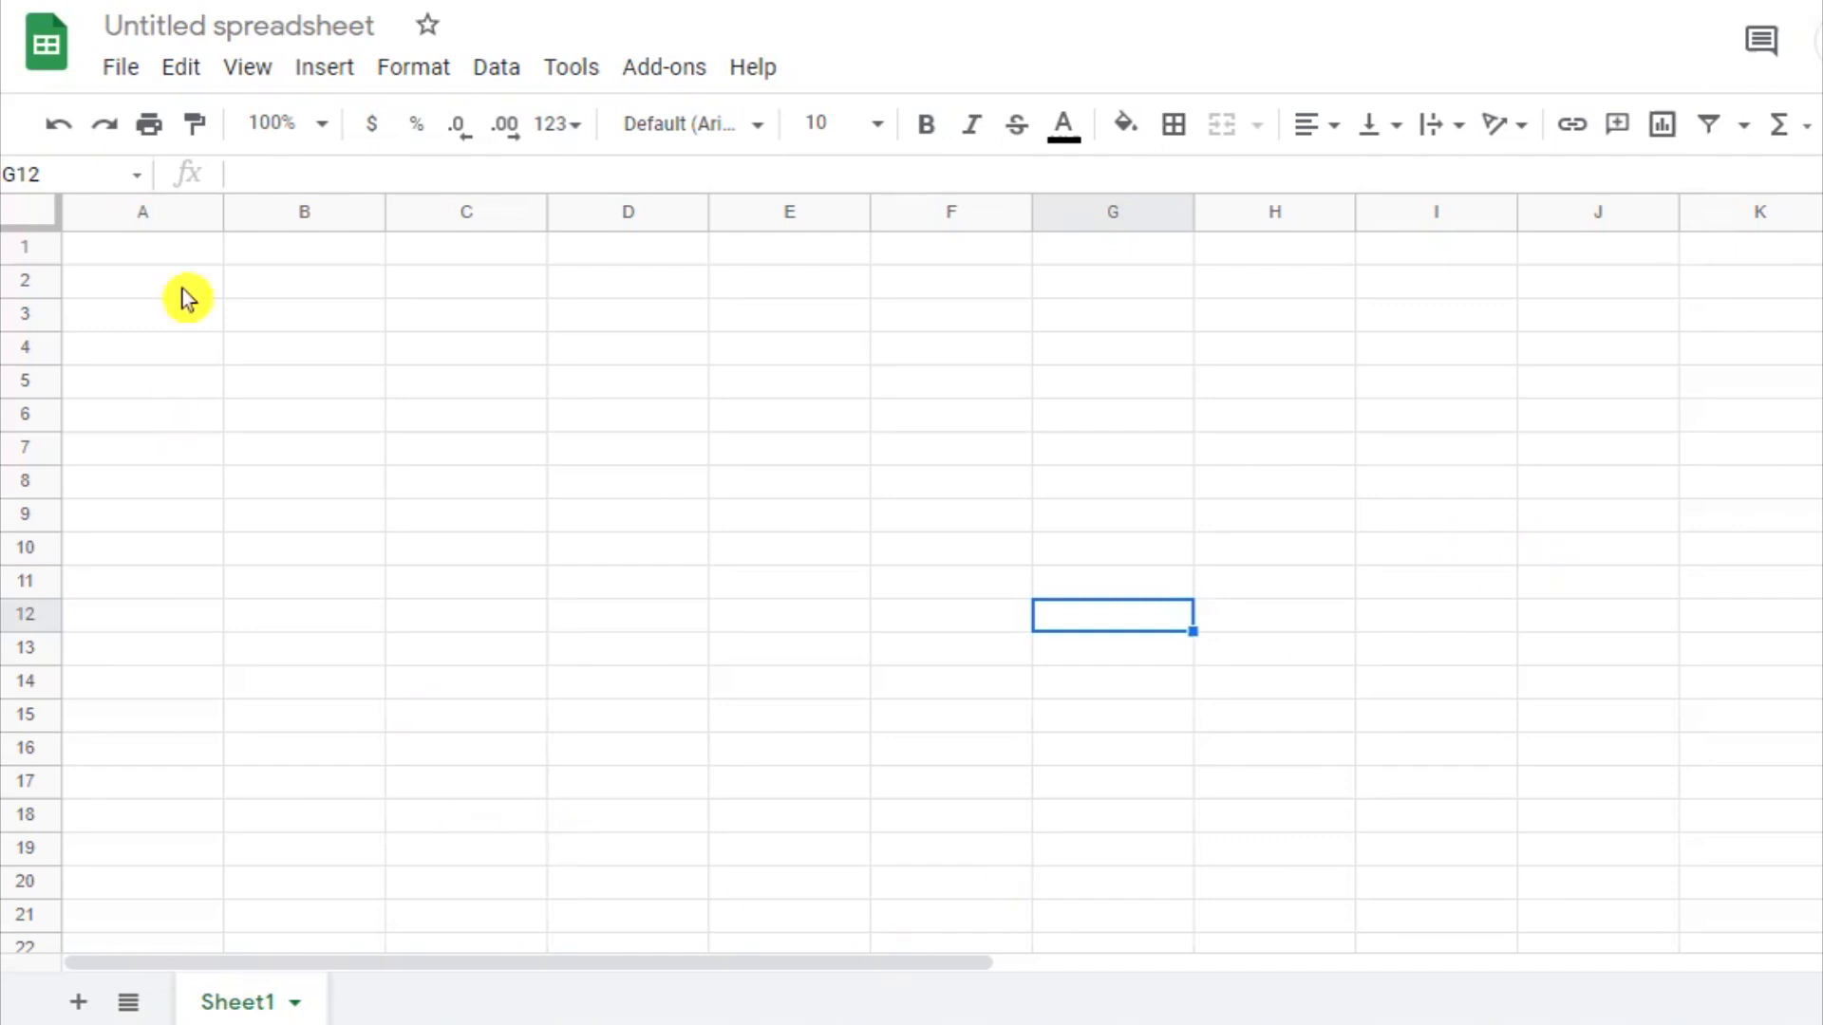
Enter the value 3 in cell A1 of Sheet1.
left_click(169, 250)
type("2")
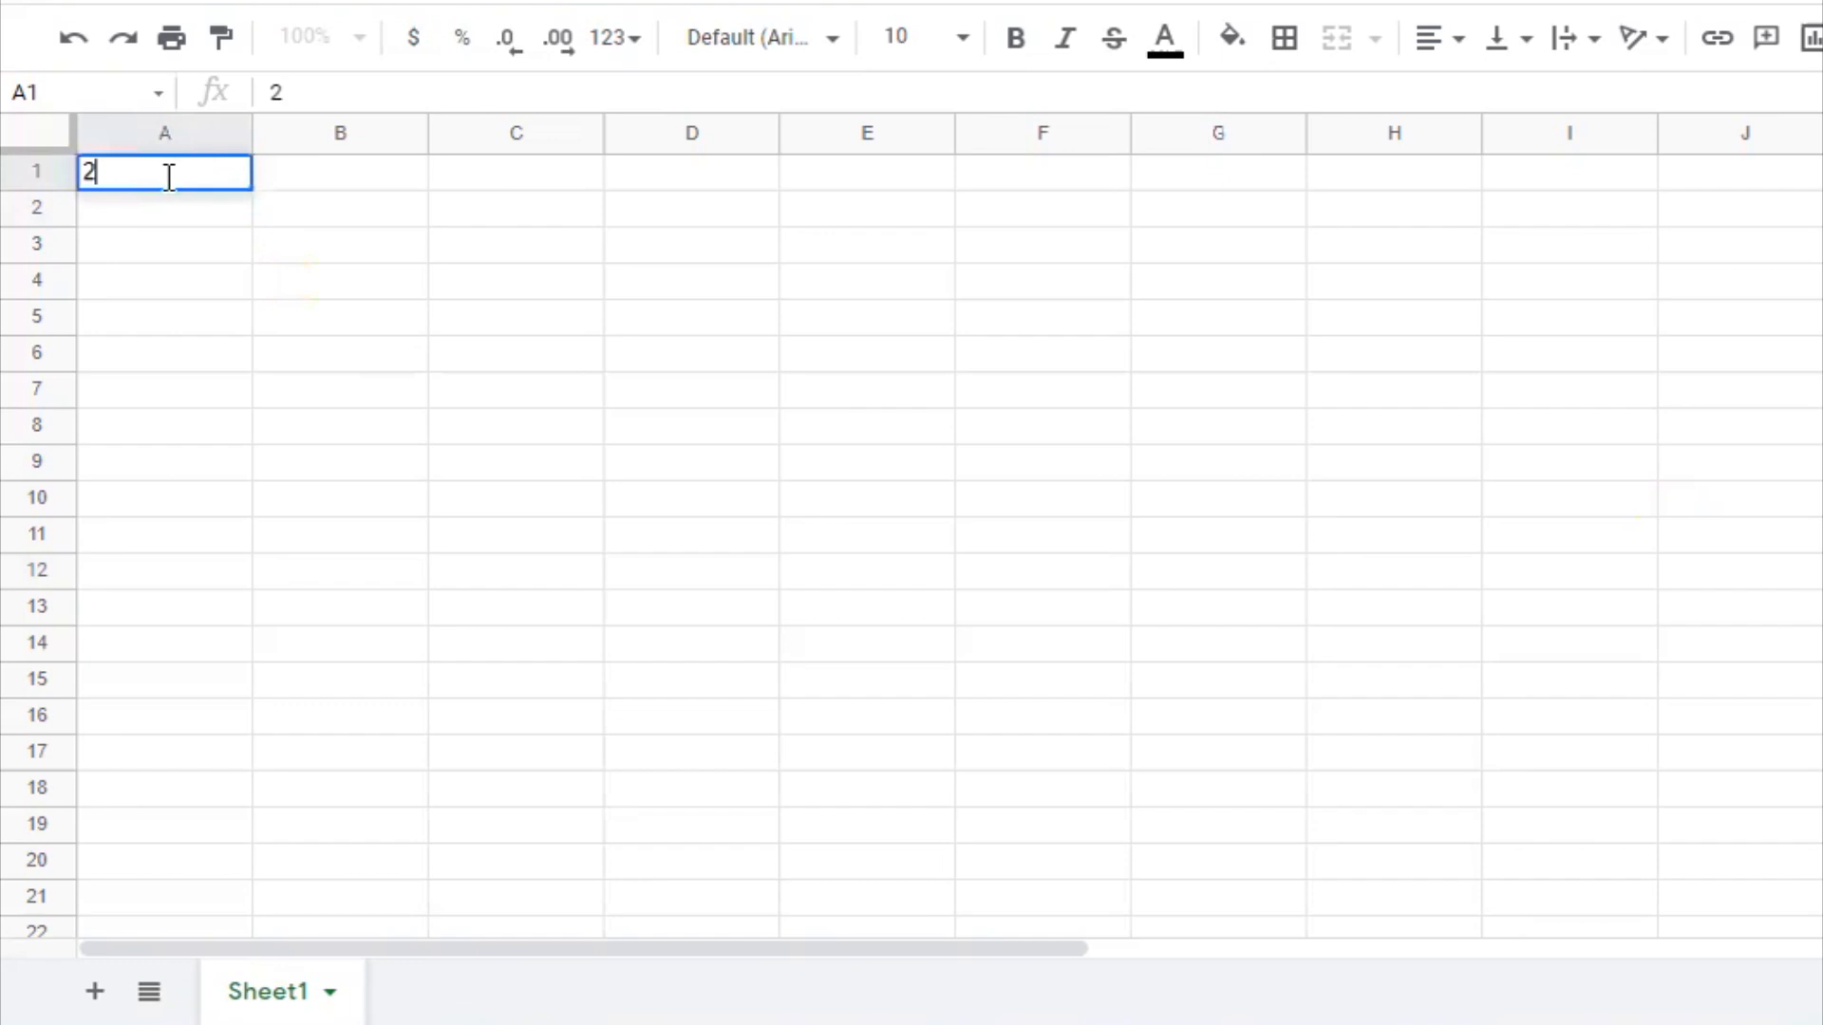
key("ctrl+a")
type("3")
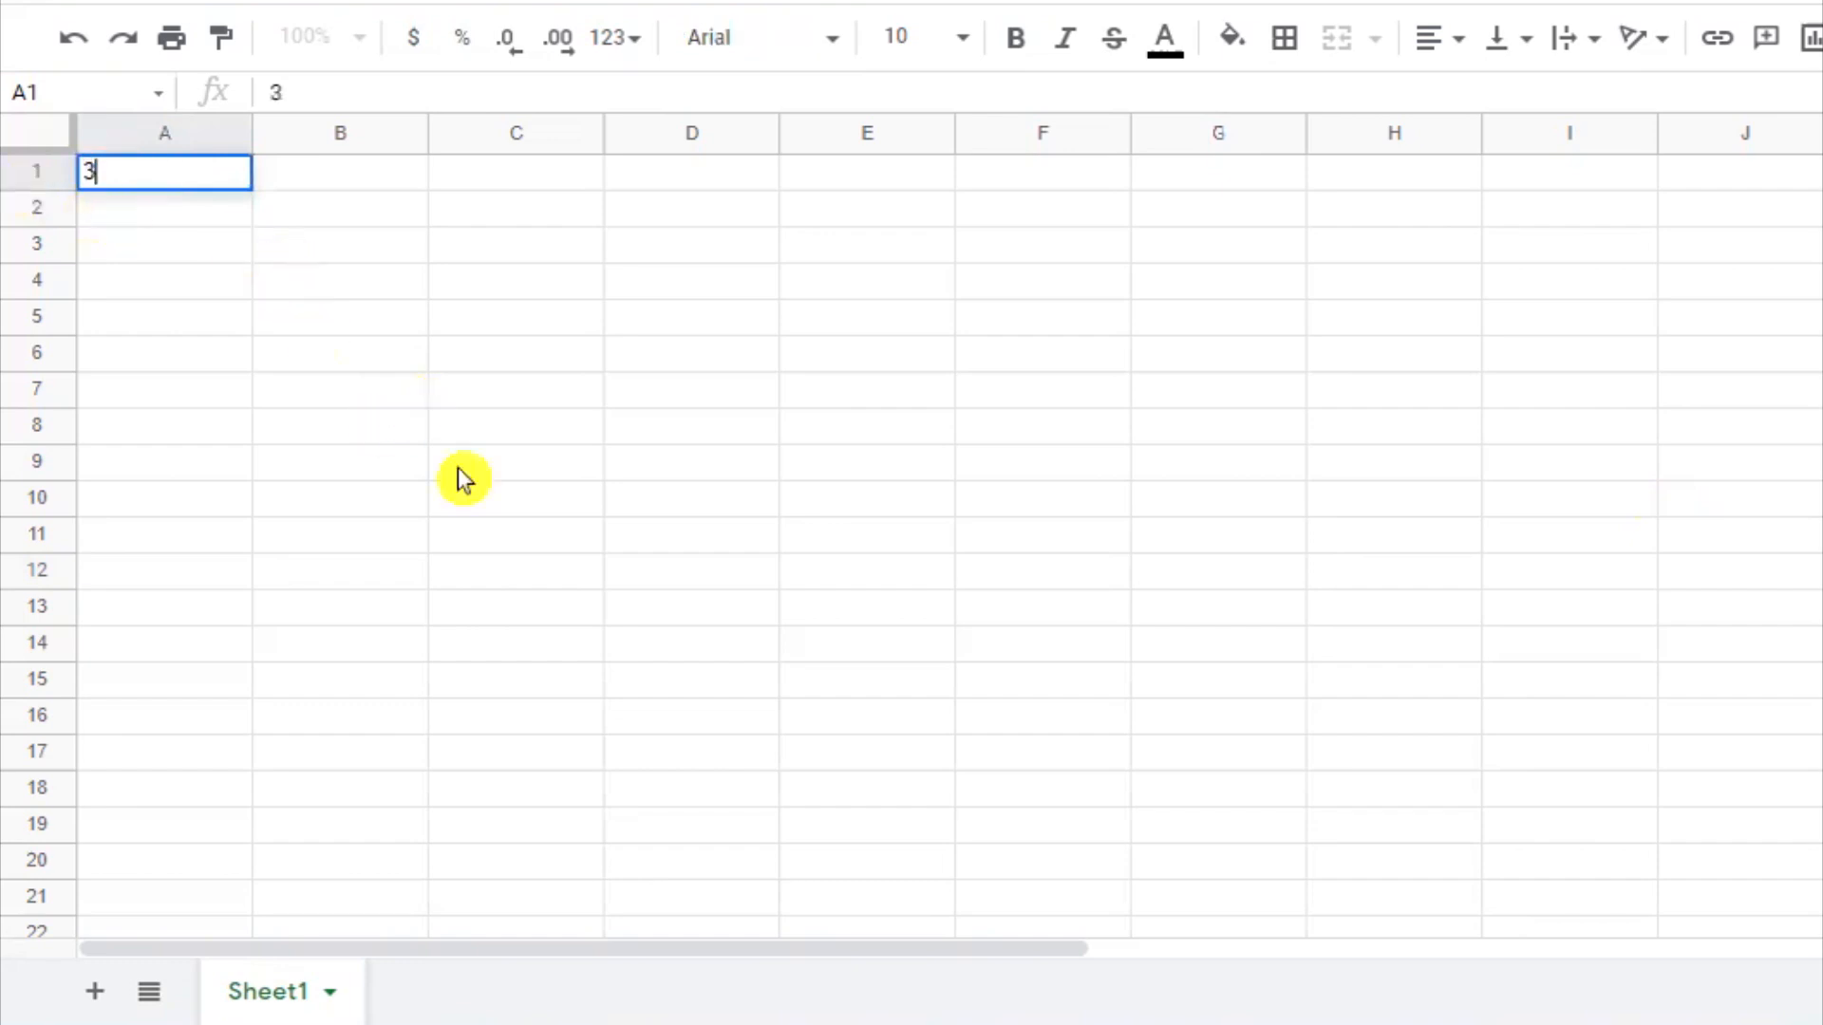
left_click(340, 390)
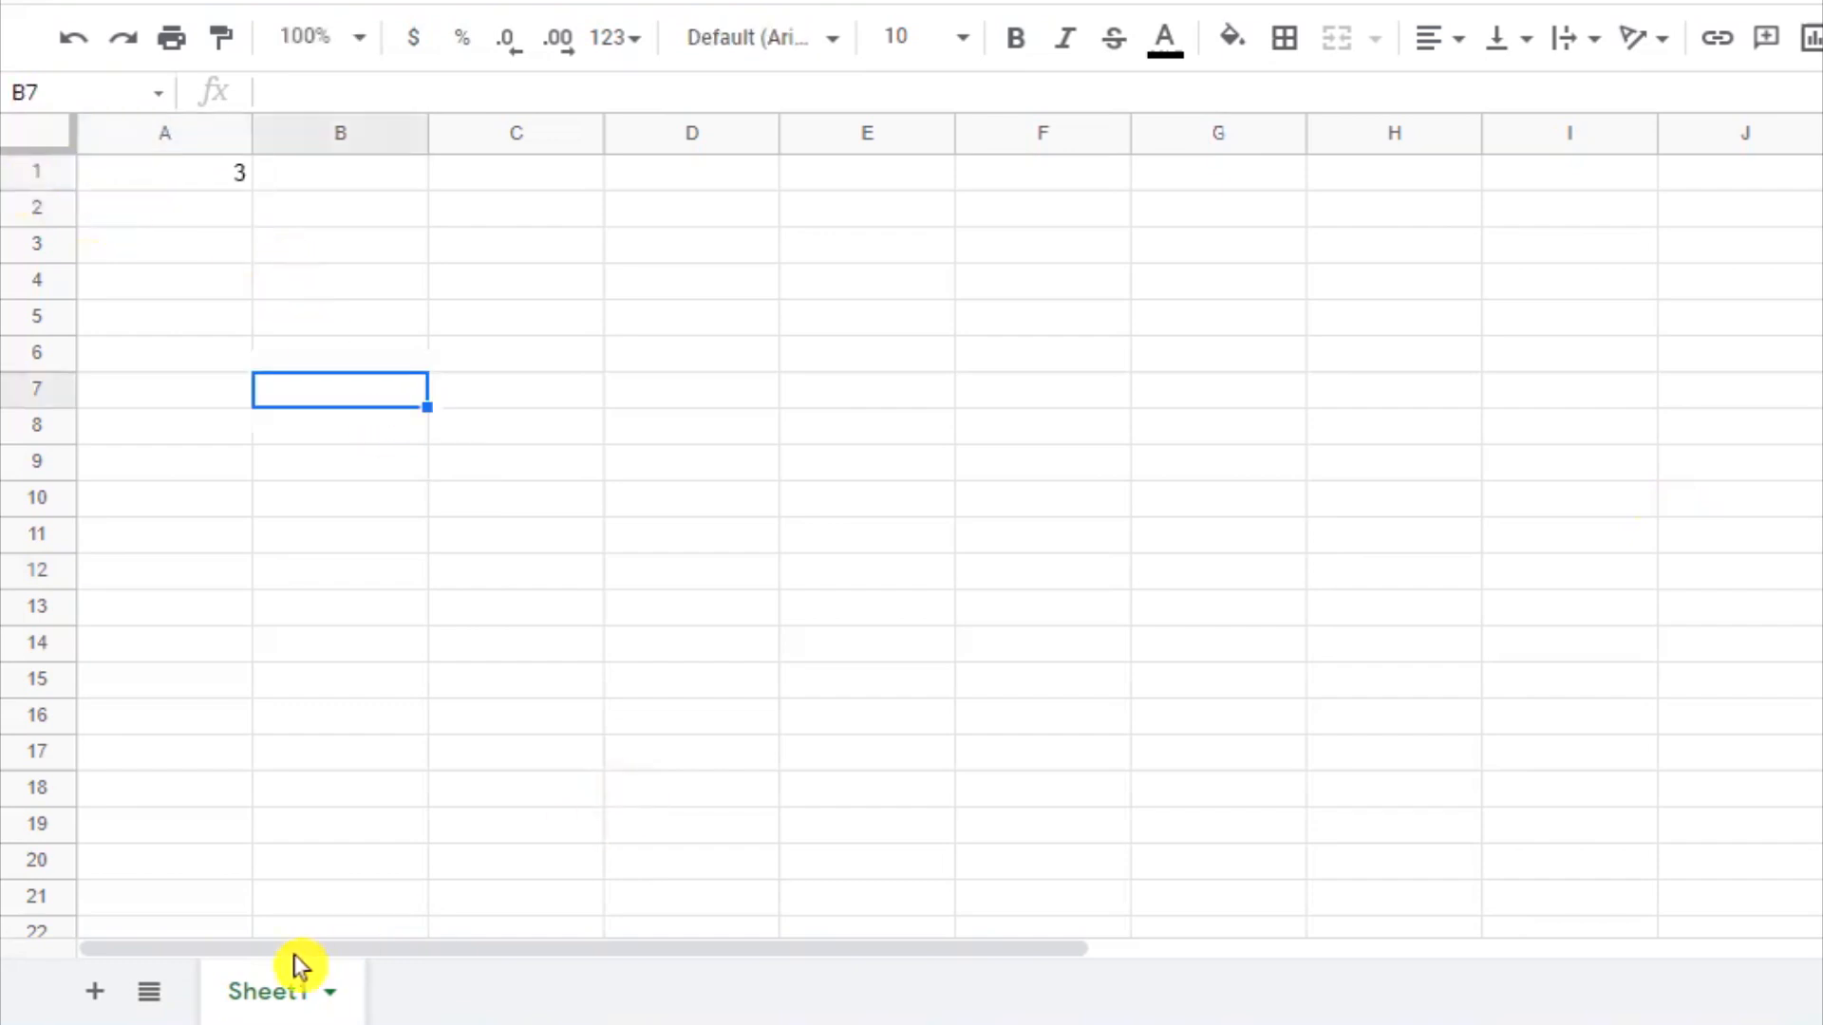
Add four new sheets, Sheet2 to Sheet5, and view each of the five sheets in turn.
left_click(93, 992)
left_click(93, 992)
left_click(93, 992)
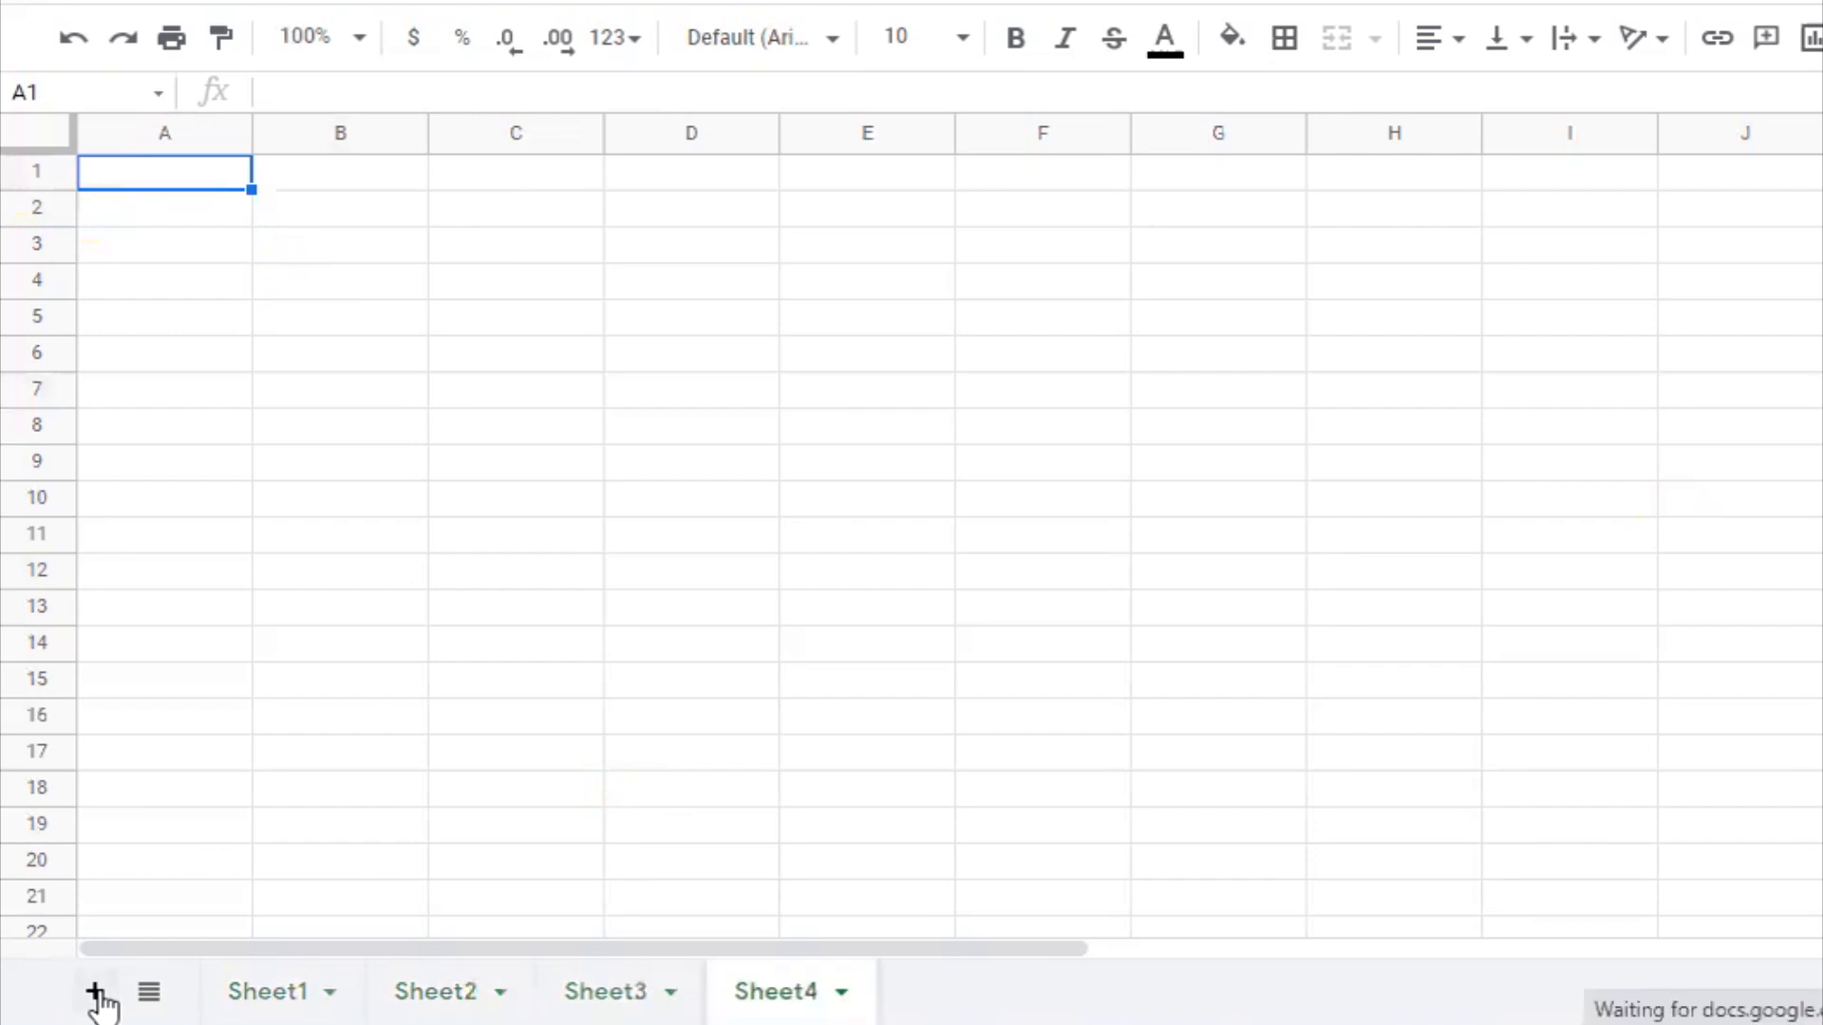
left_click(93, 992)
left_click(271, 997)
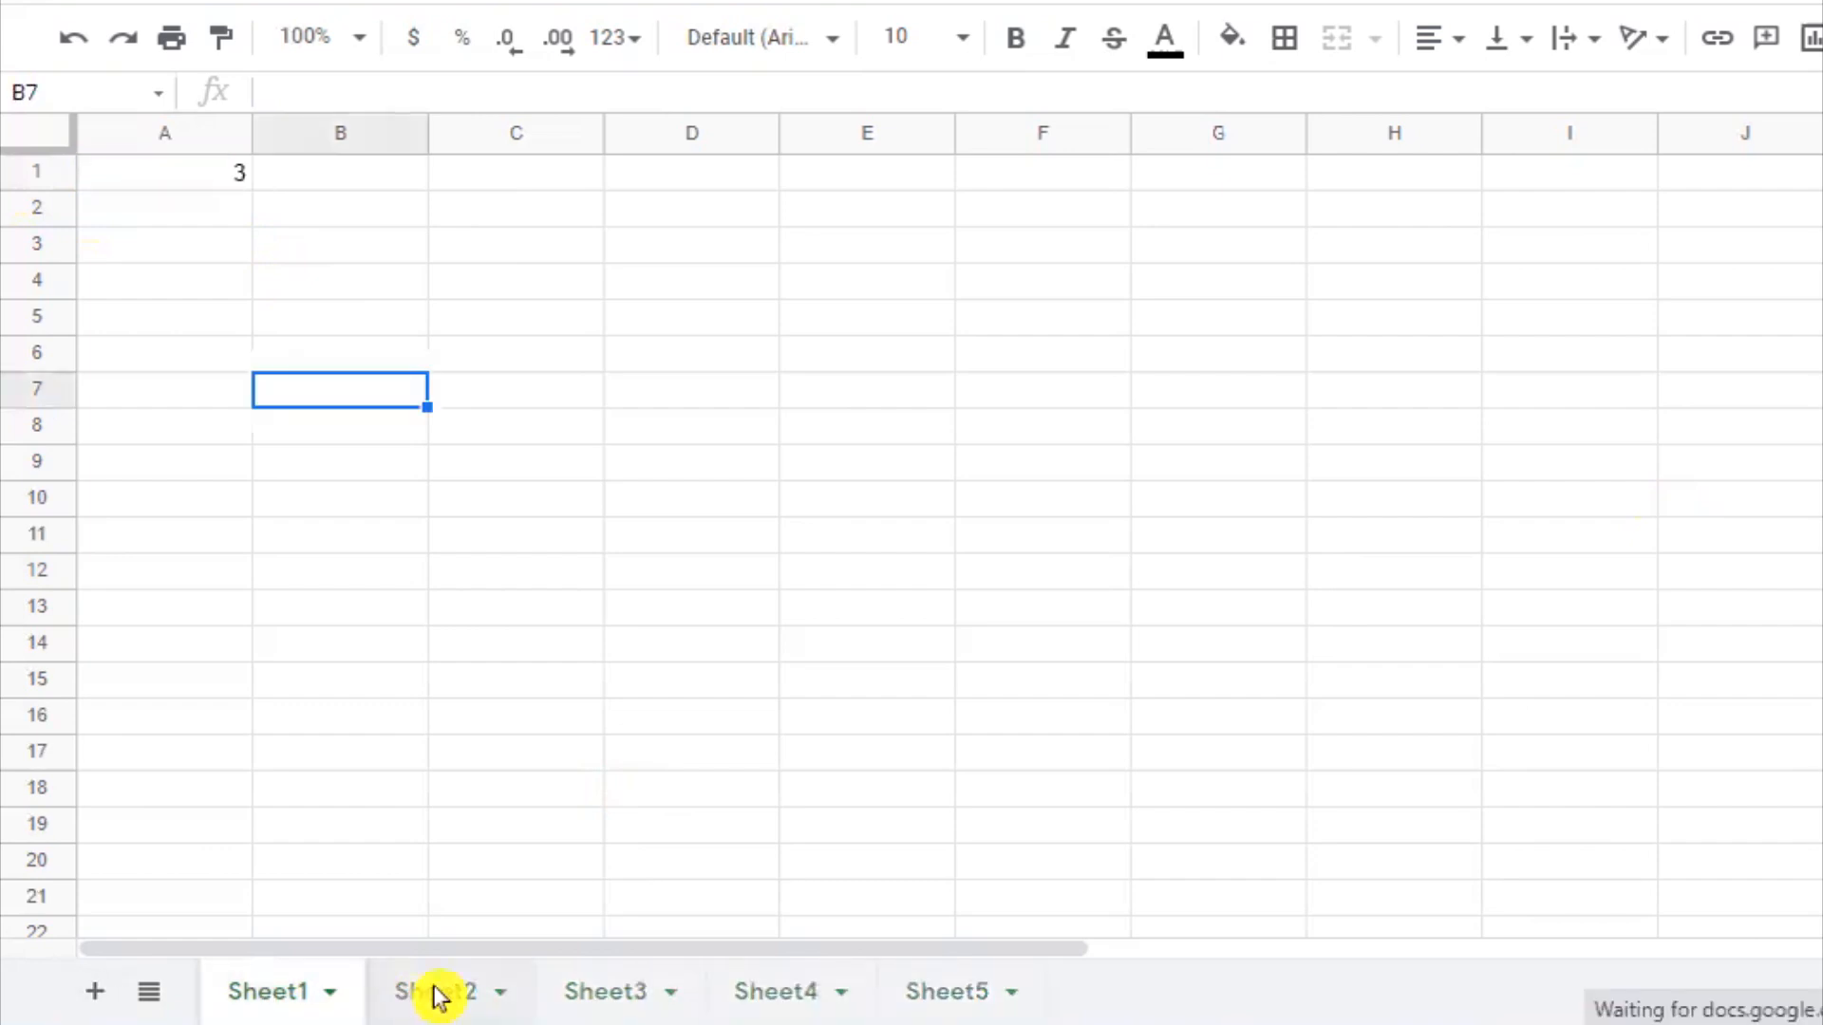
left_click(435, 994)
left_click(613, 997)
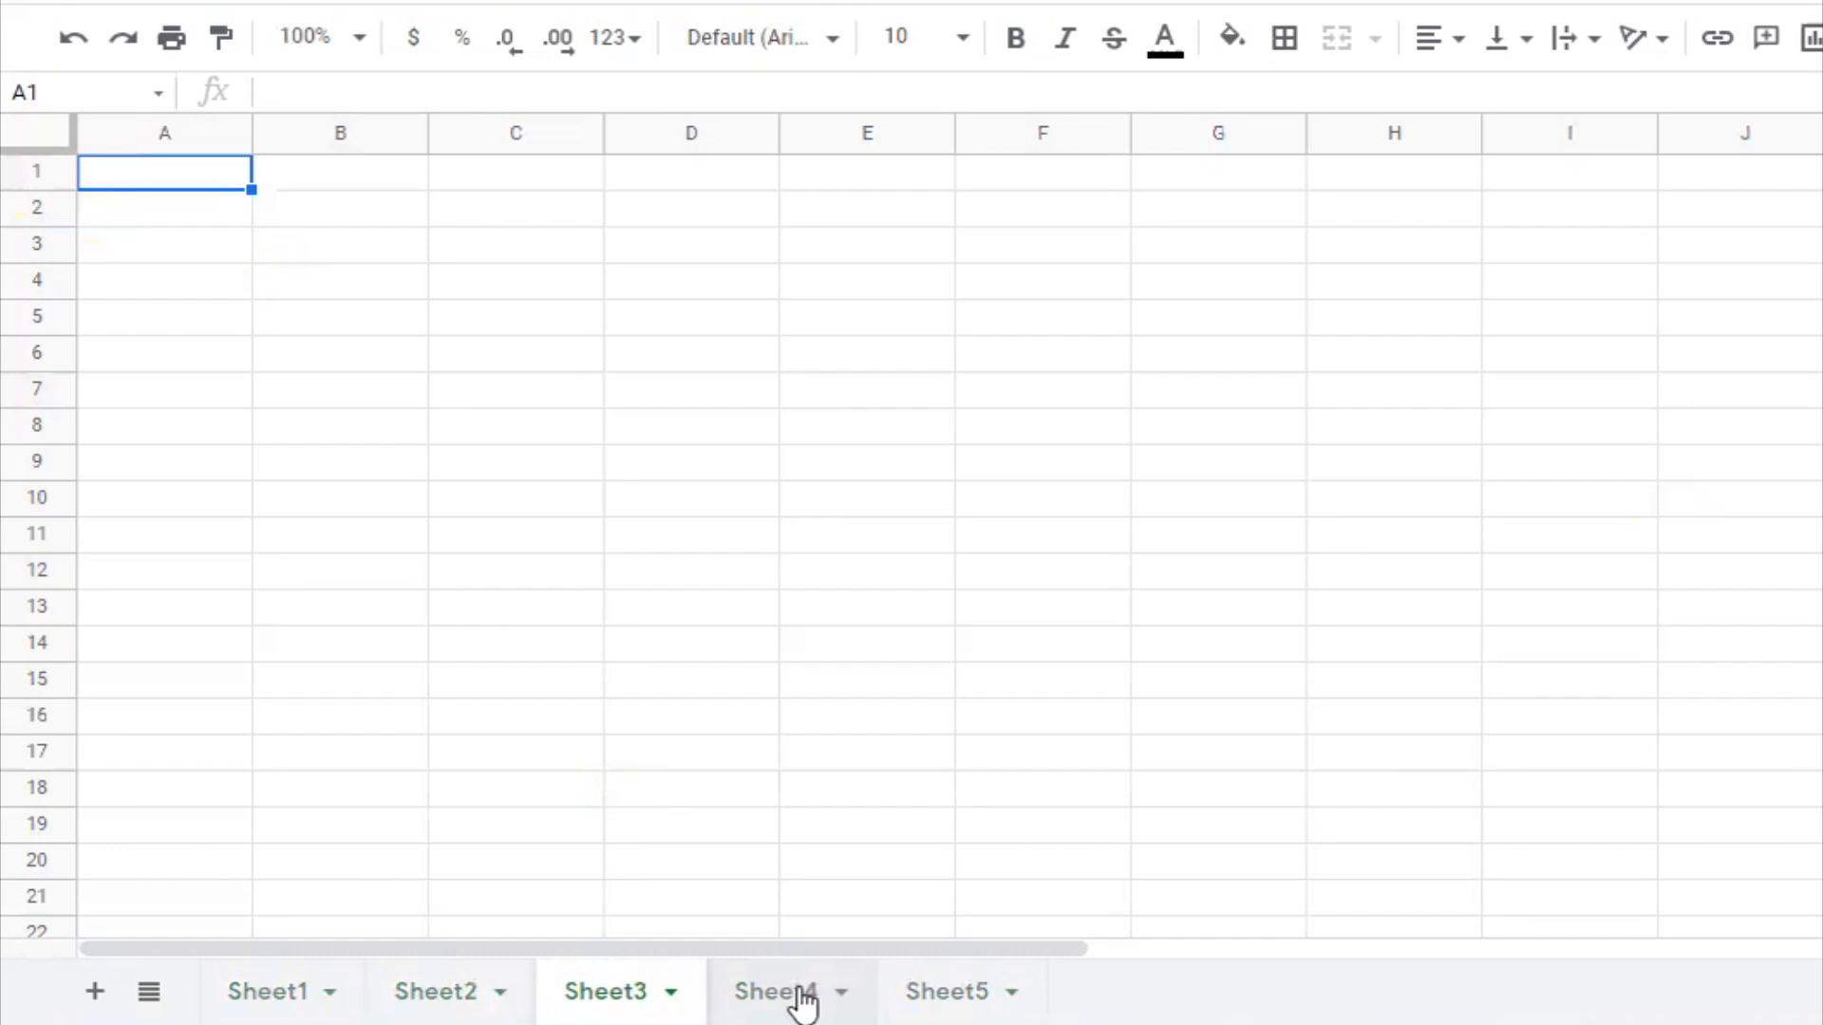
left_click(801, 999)
left_click(943, 1002)
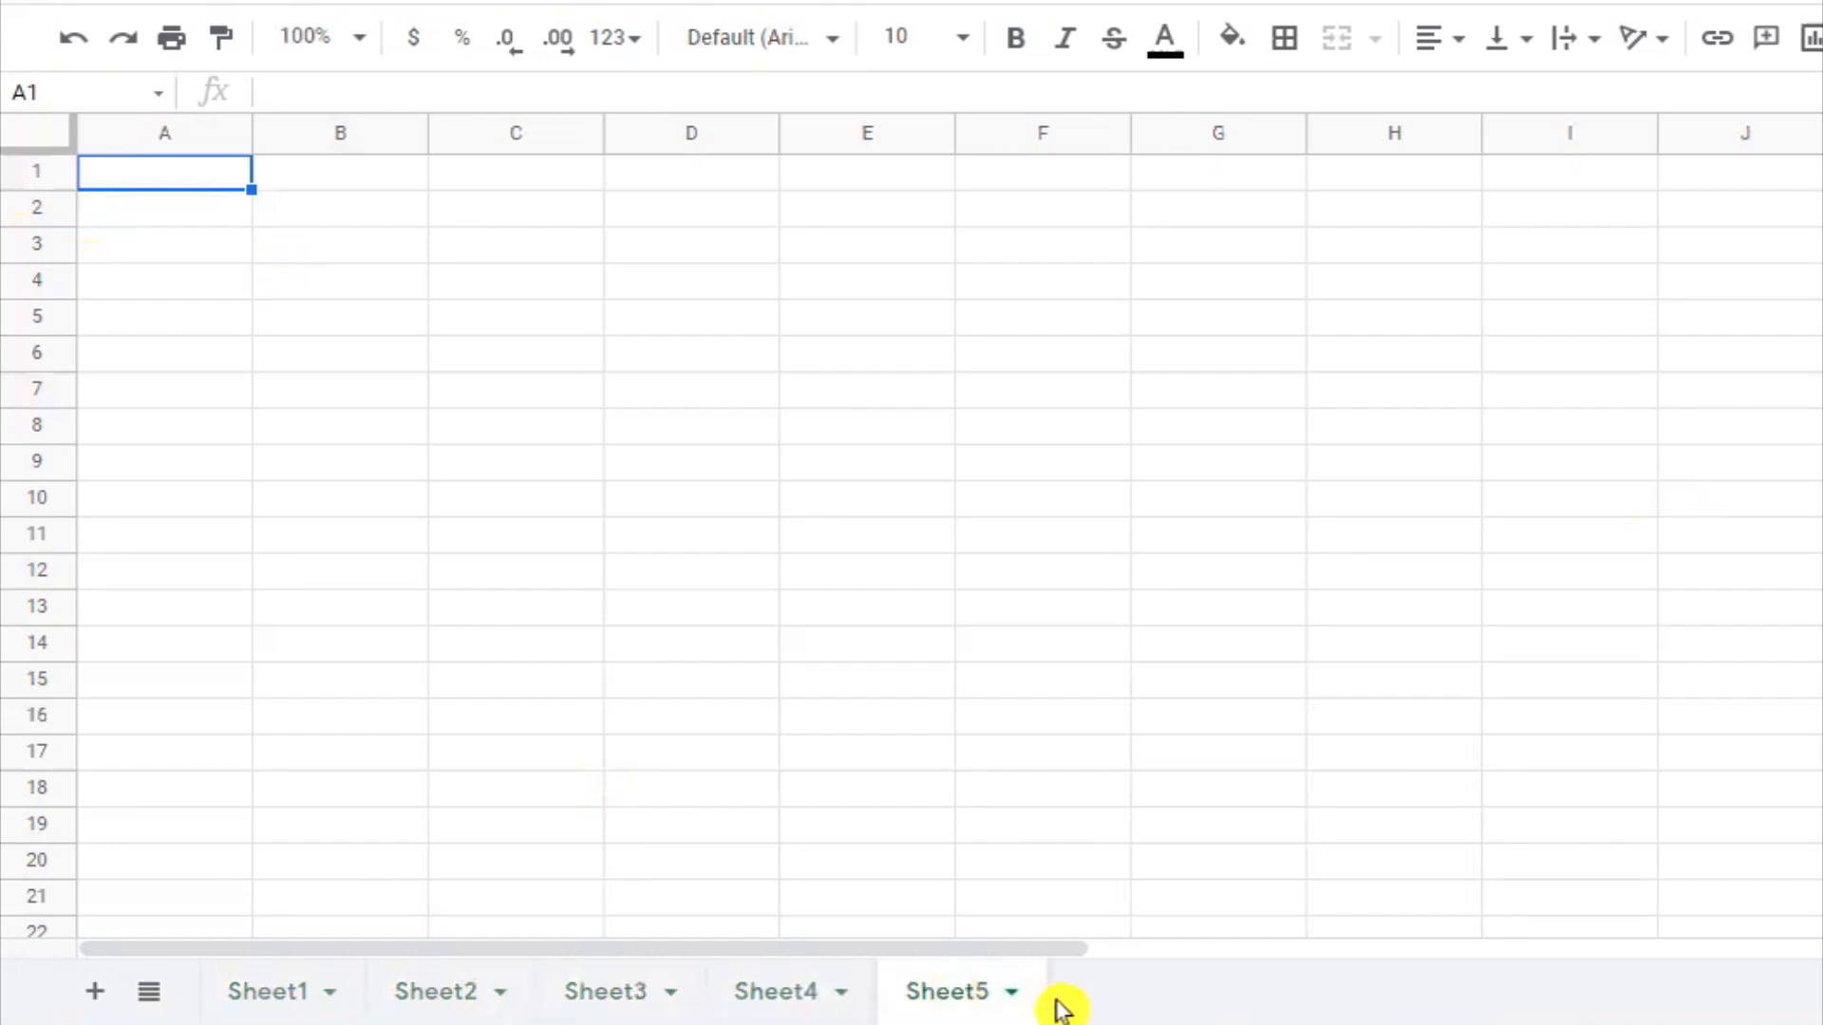
Add one more sheet after Sheet5 and rename it "total".
left_click(95, 992)
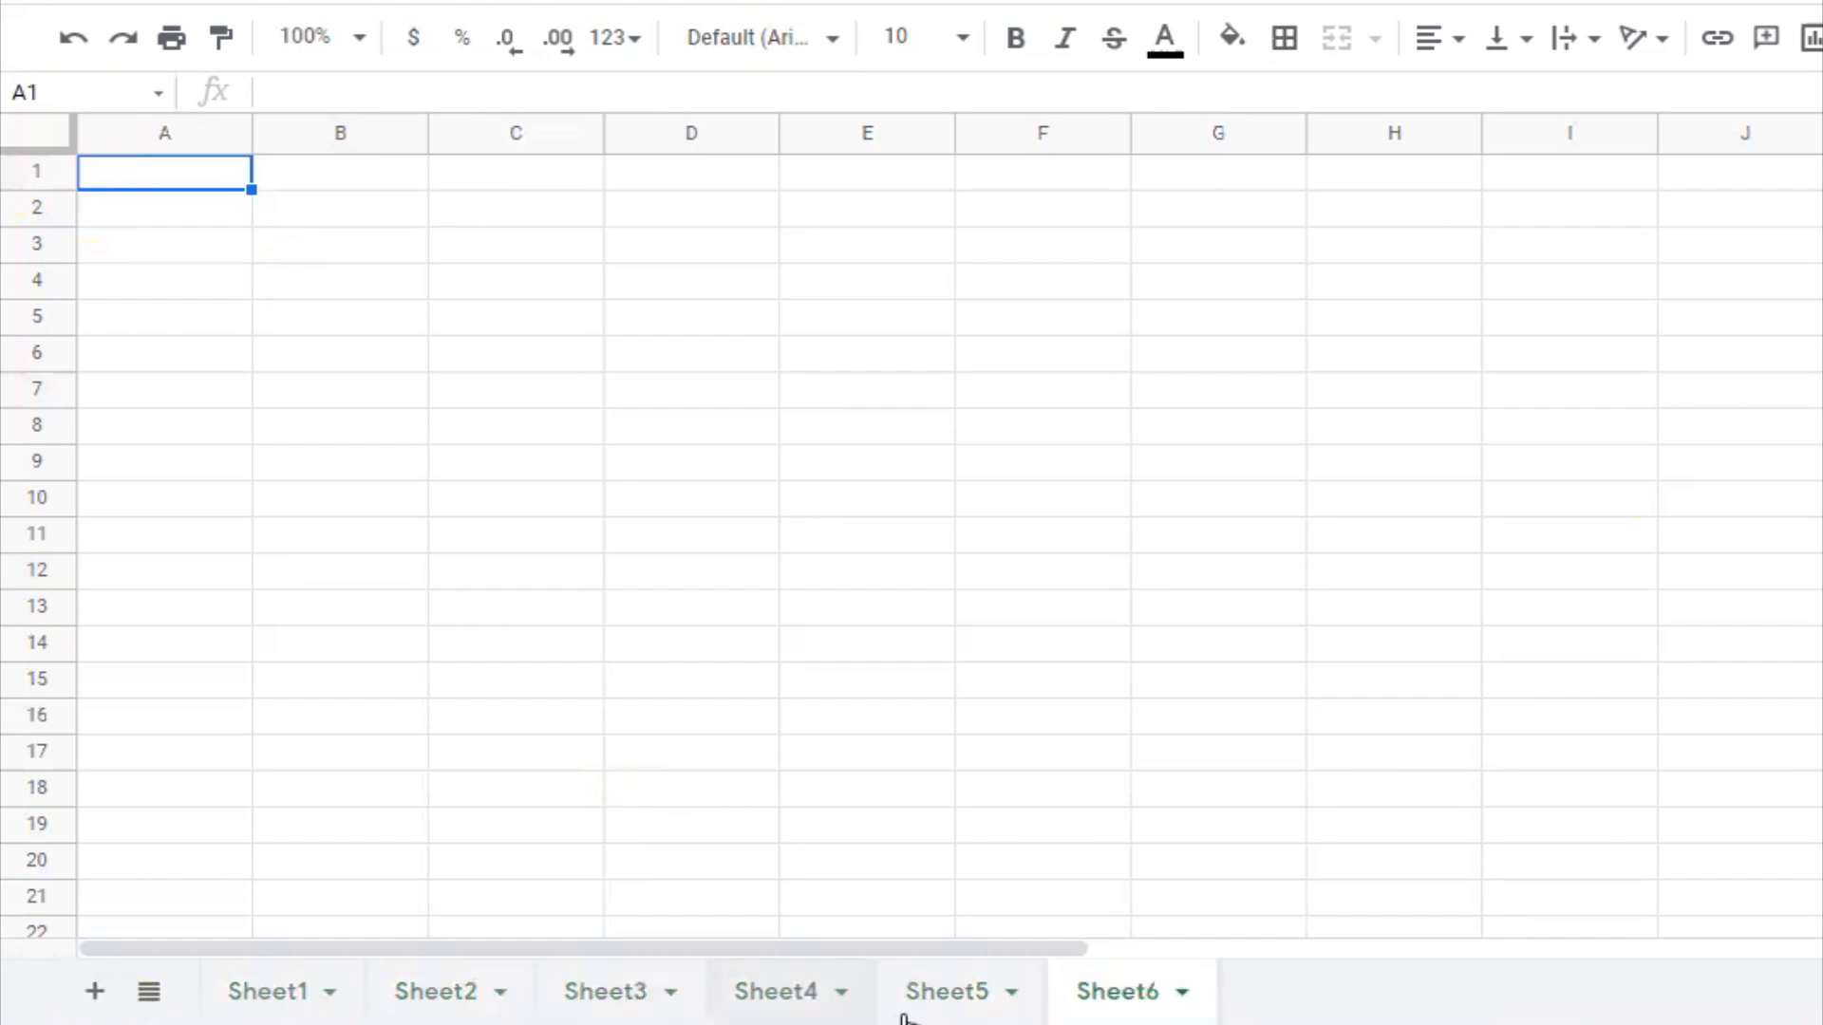
right_click(1131, 999)
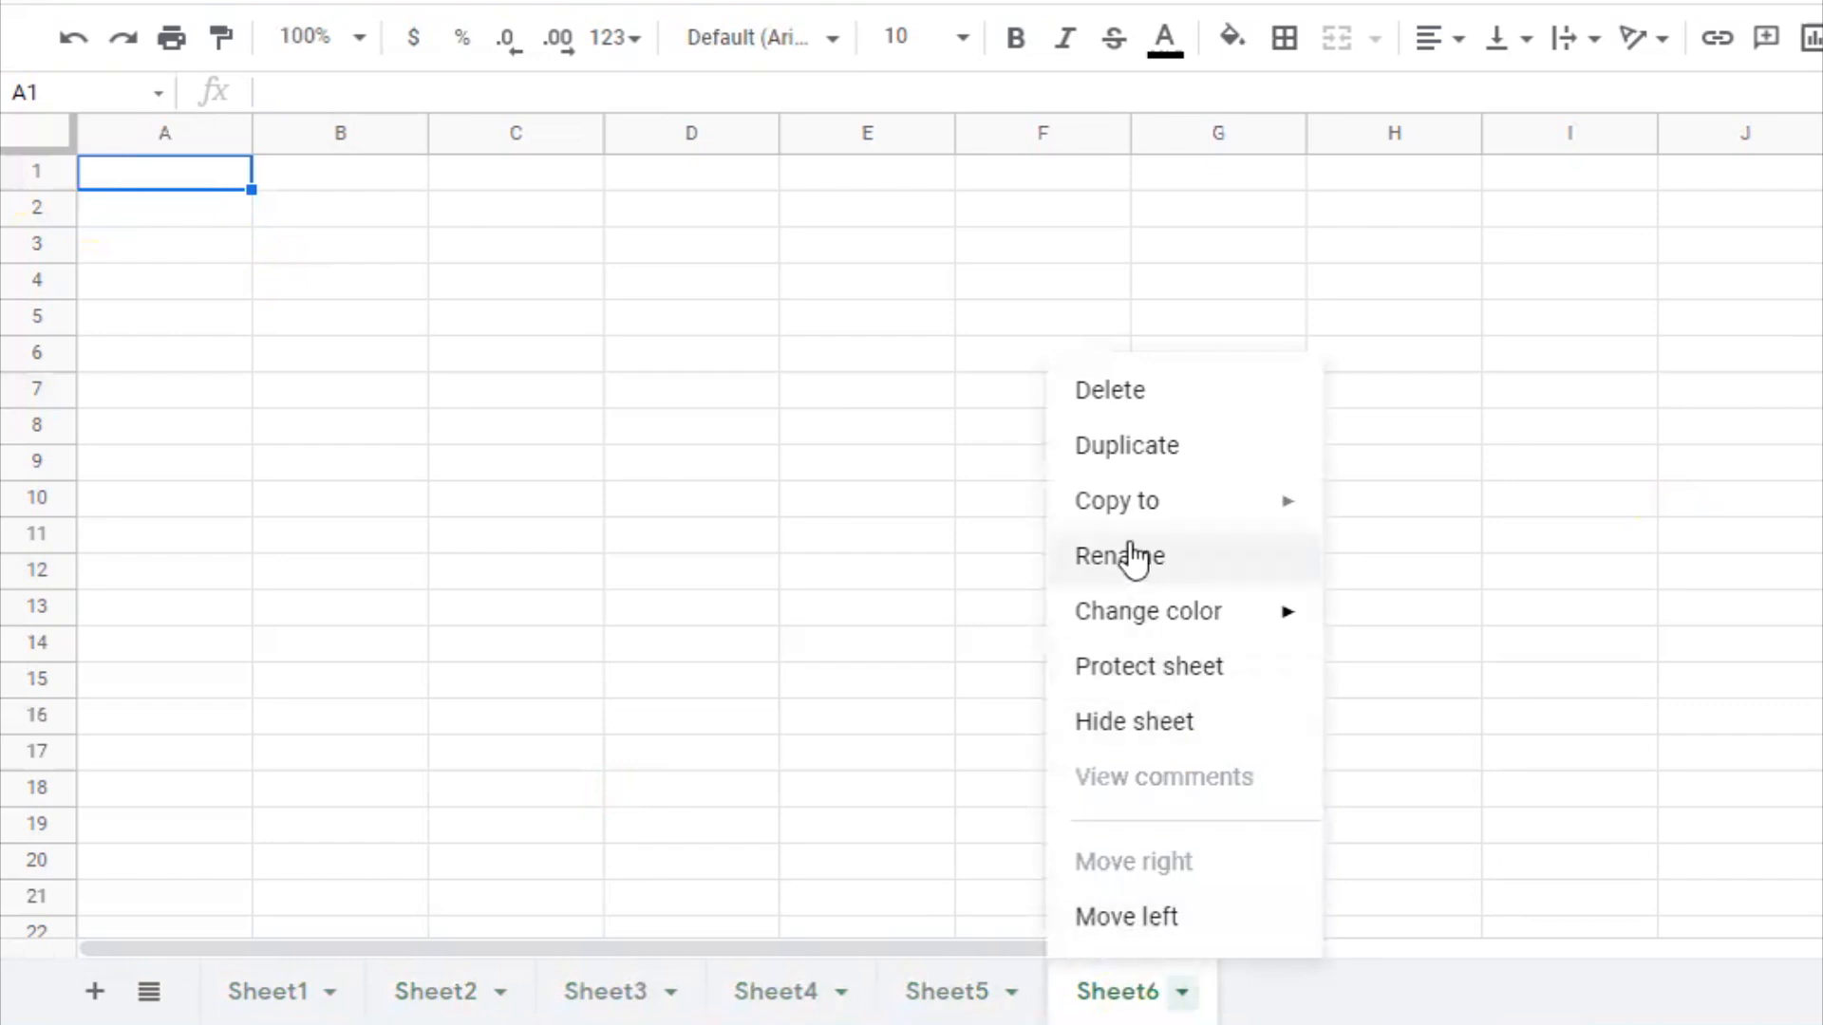
left_click(1131, 555)
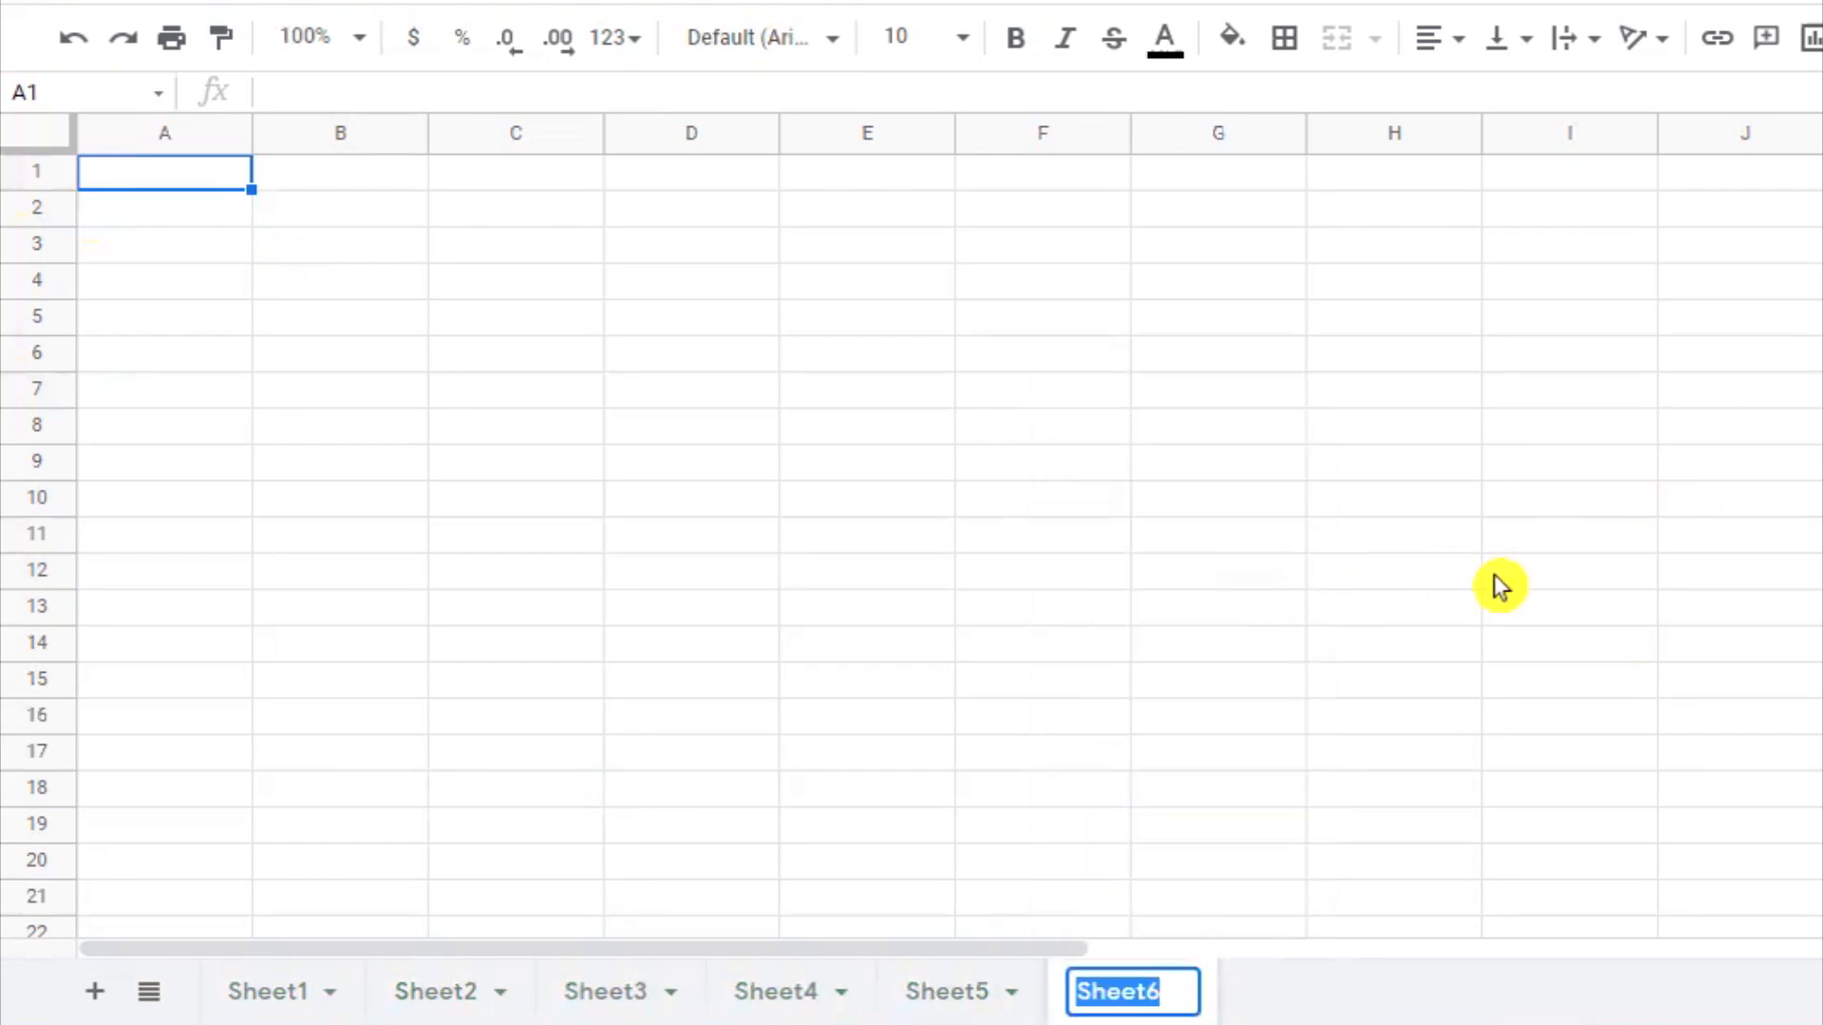
type("total")
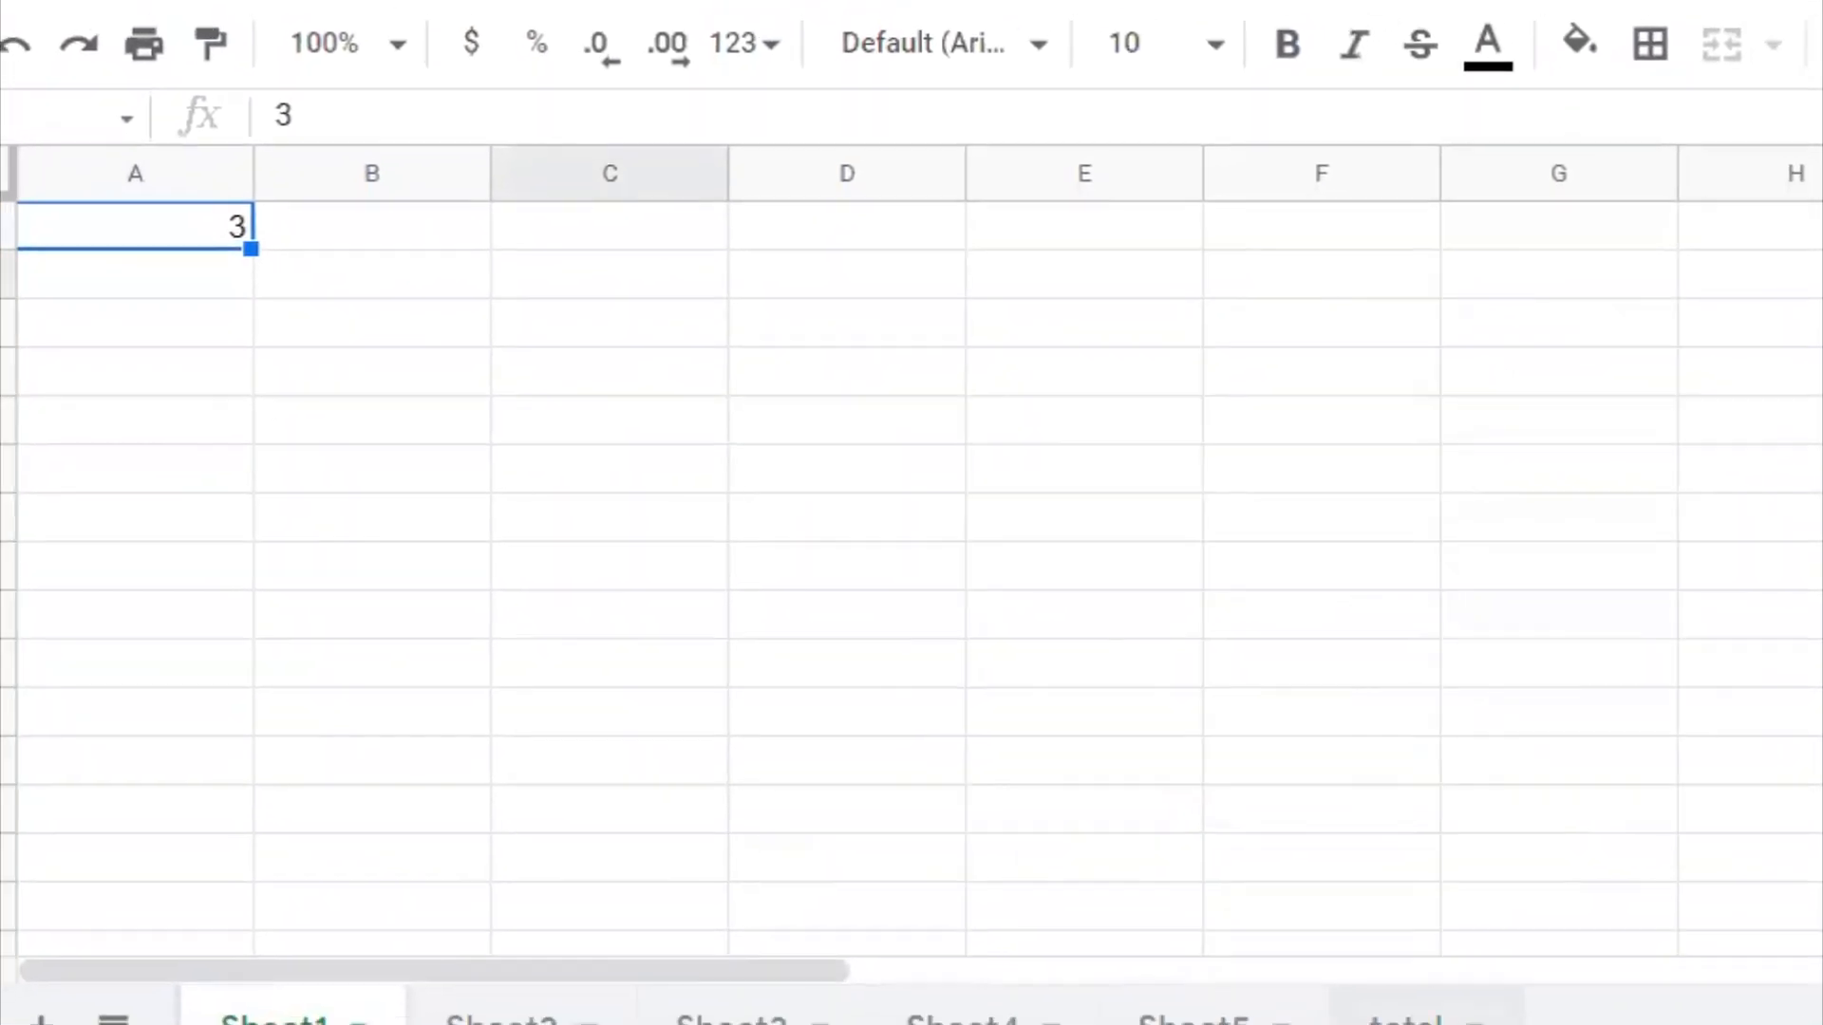
In cell B1 of the total sheet, enter the reference =Sheet1!A1 and check the source cell on Sheet1.
left_click(1400, 1020)
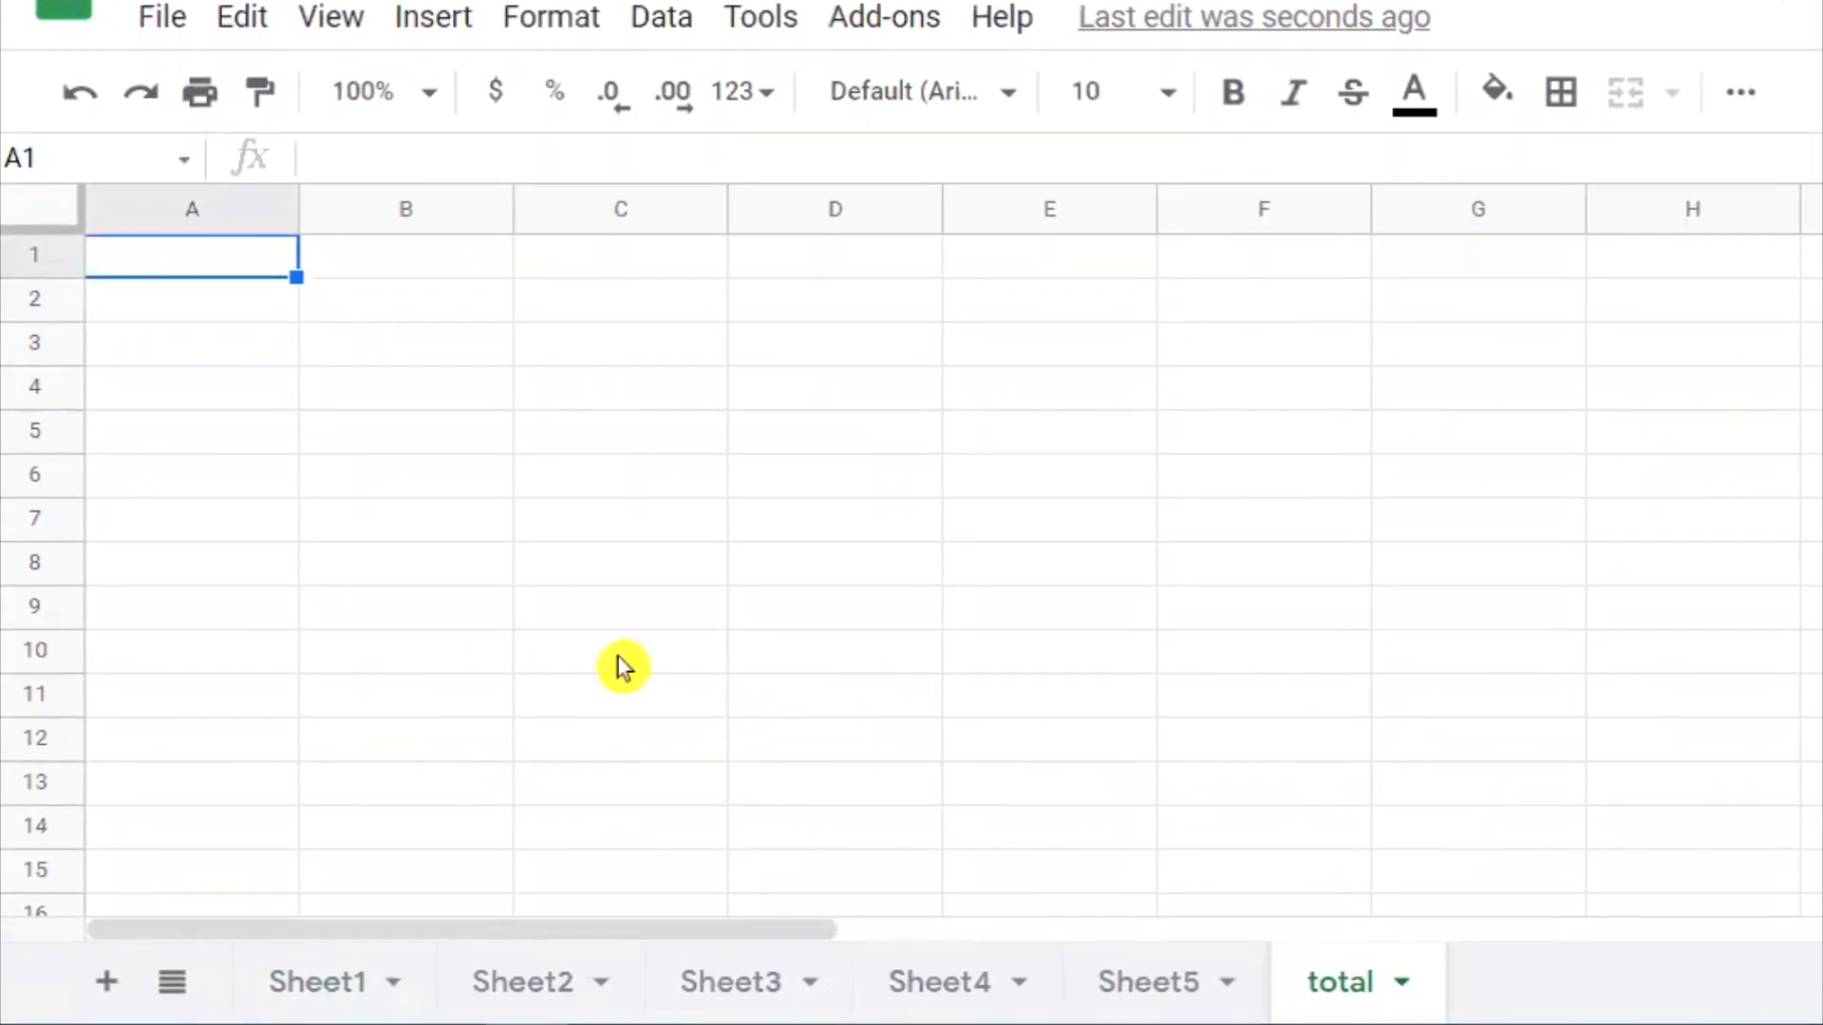
left_click(420, 272)
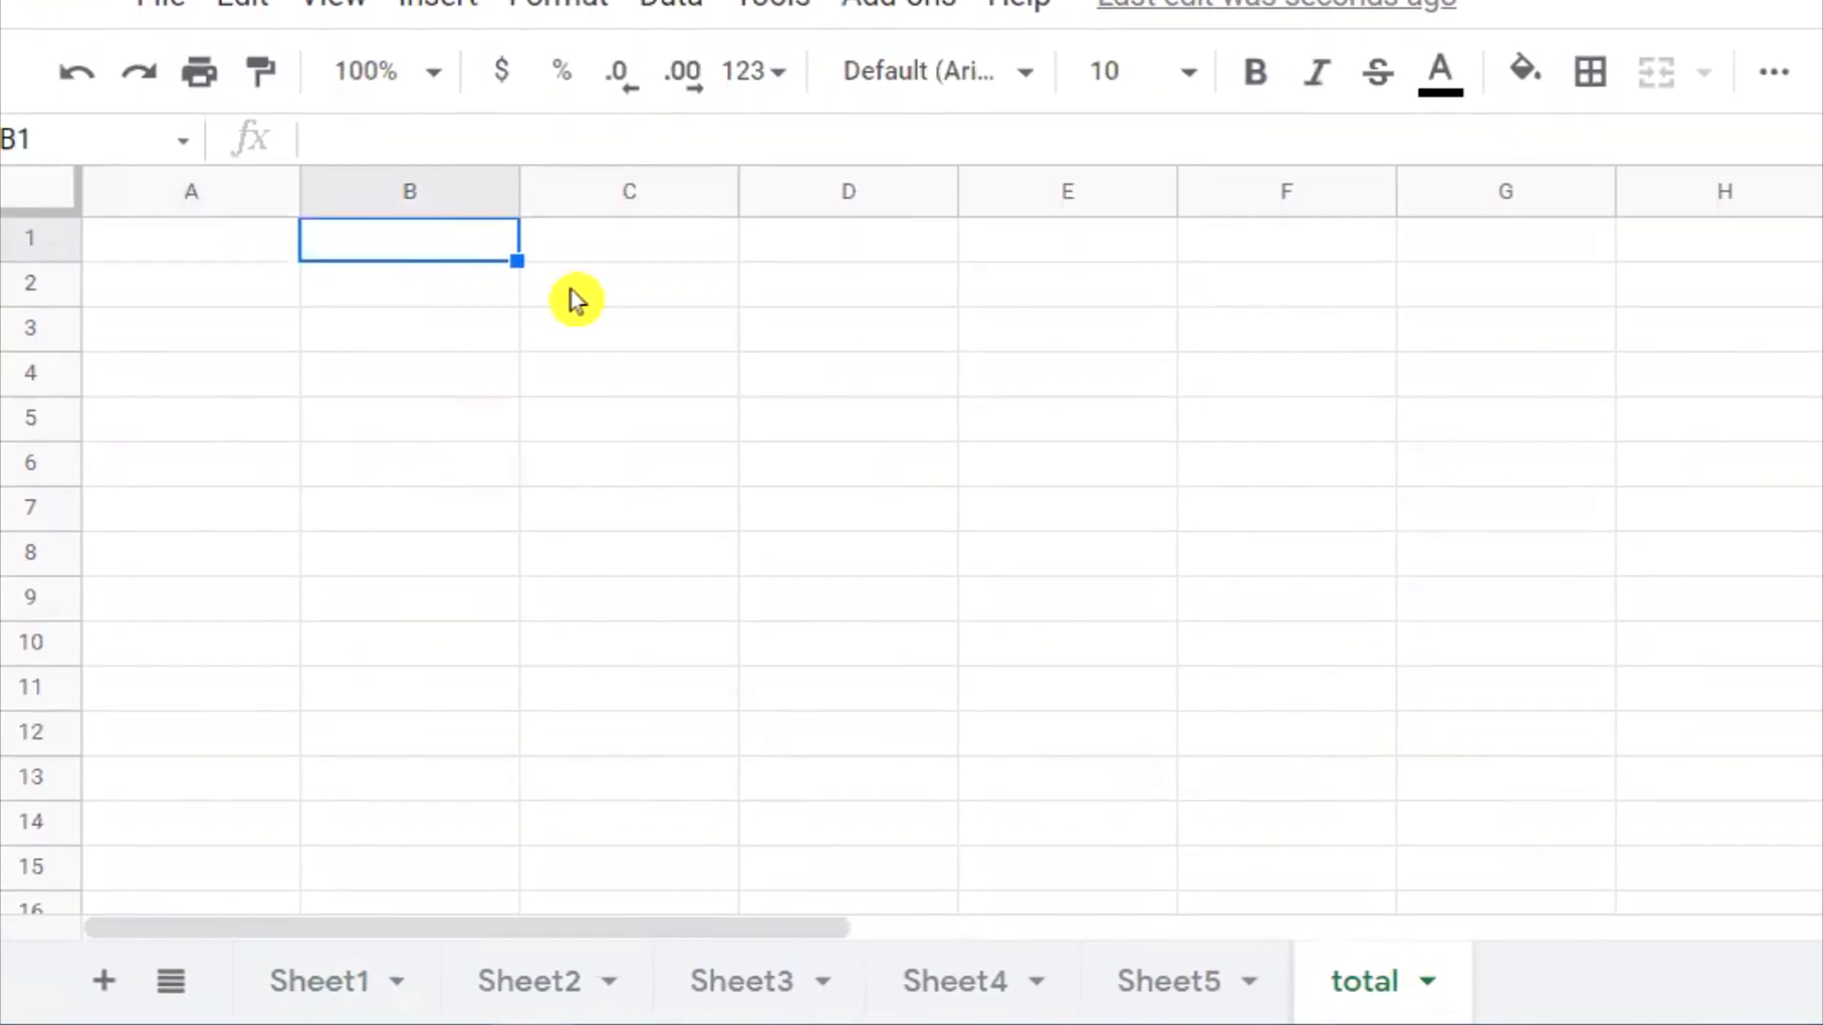
type("=")
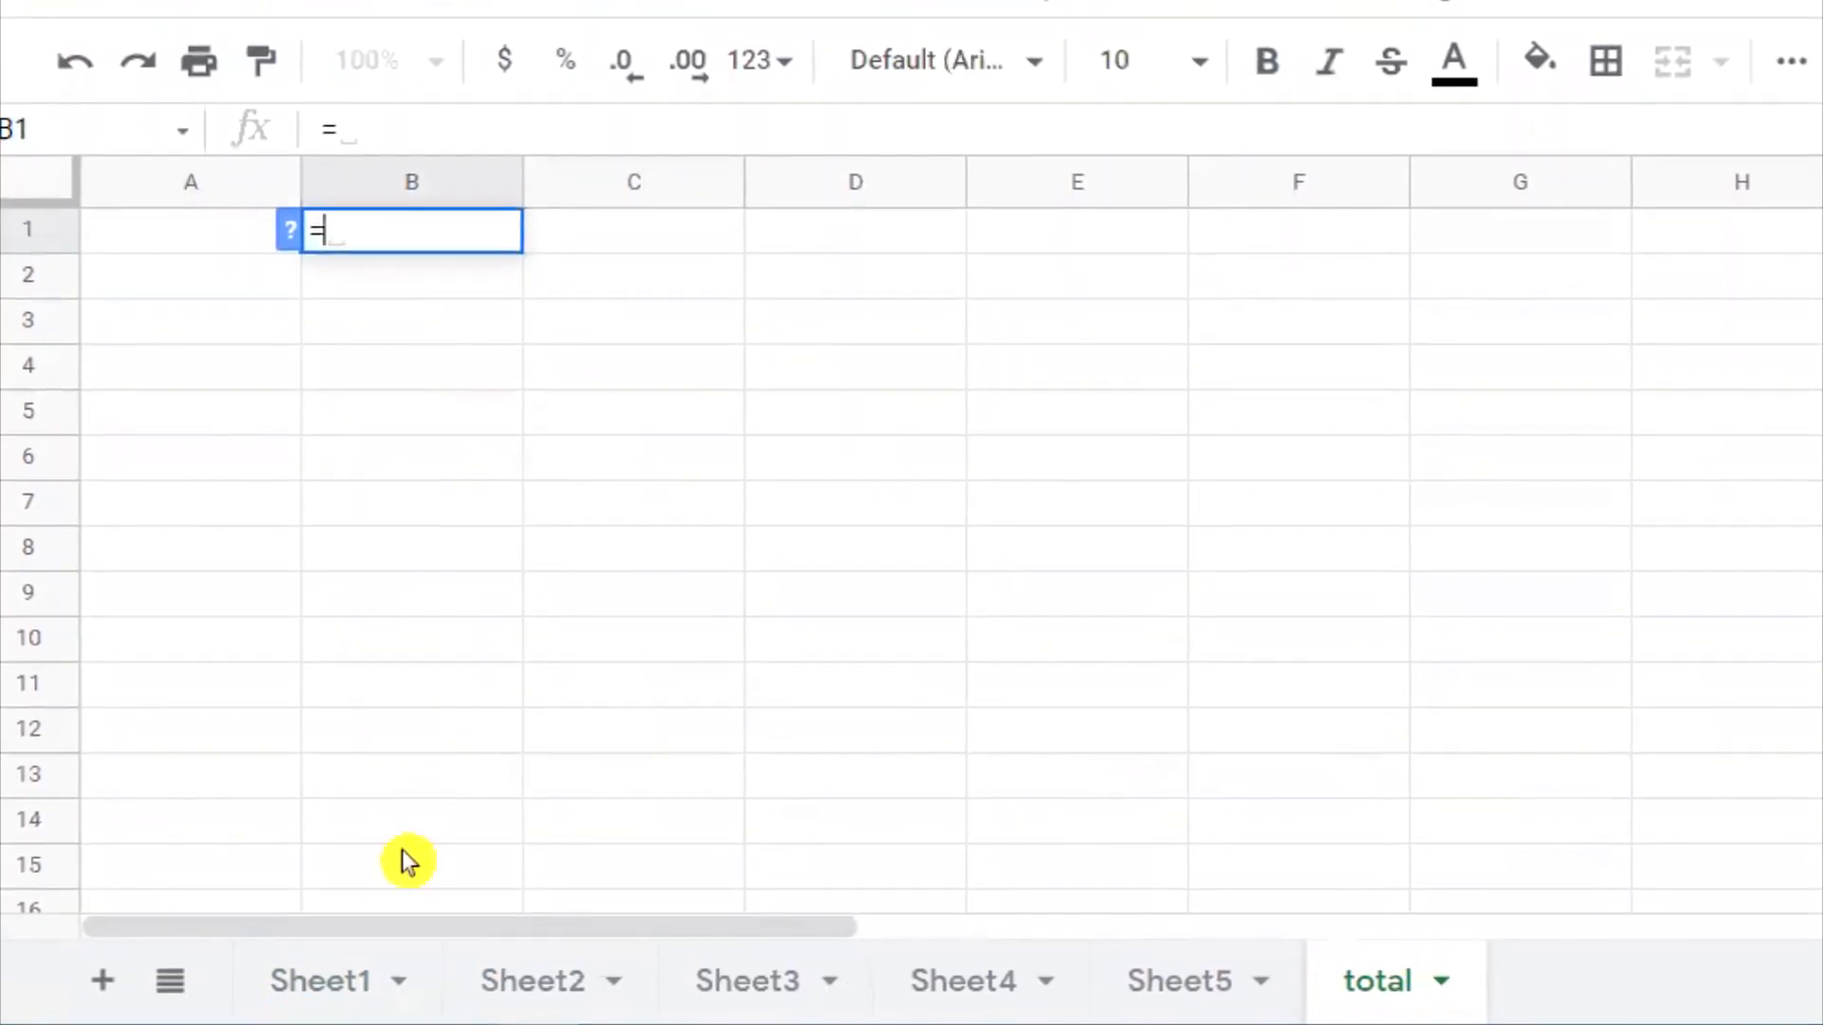
left_click(326, 988)
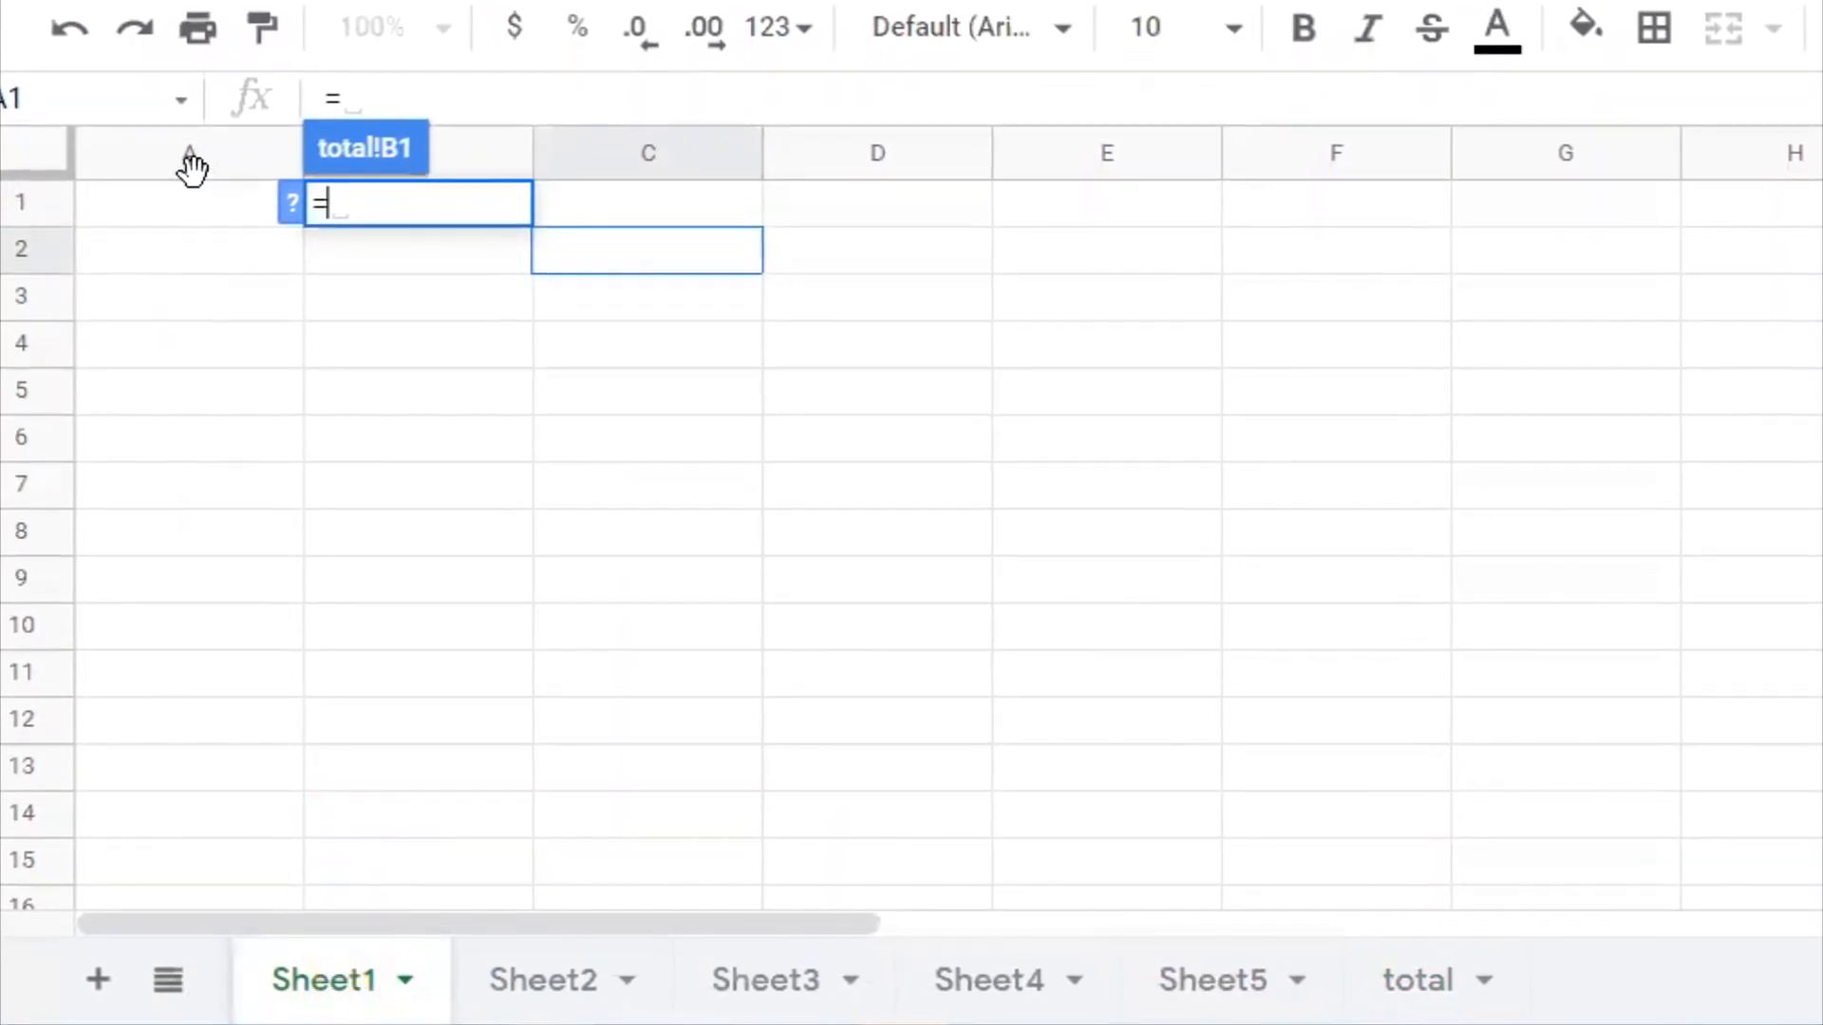
left_click(171, 204)
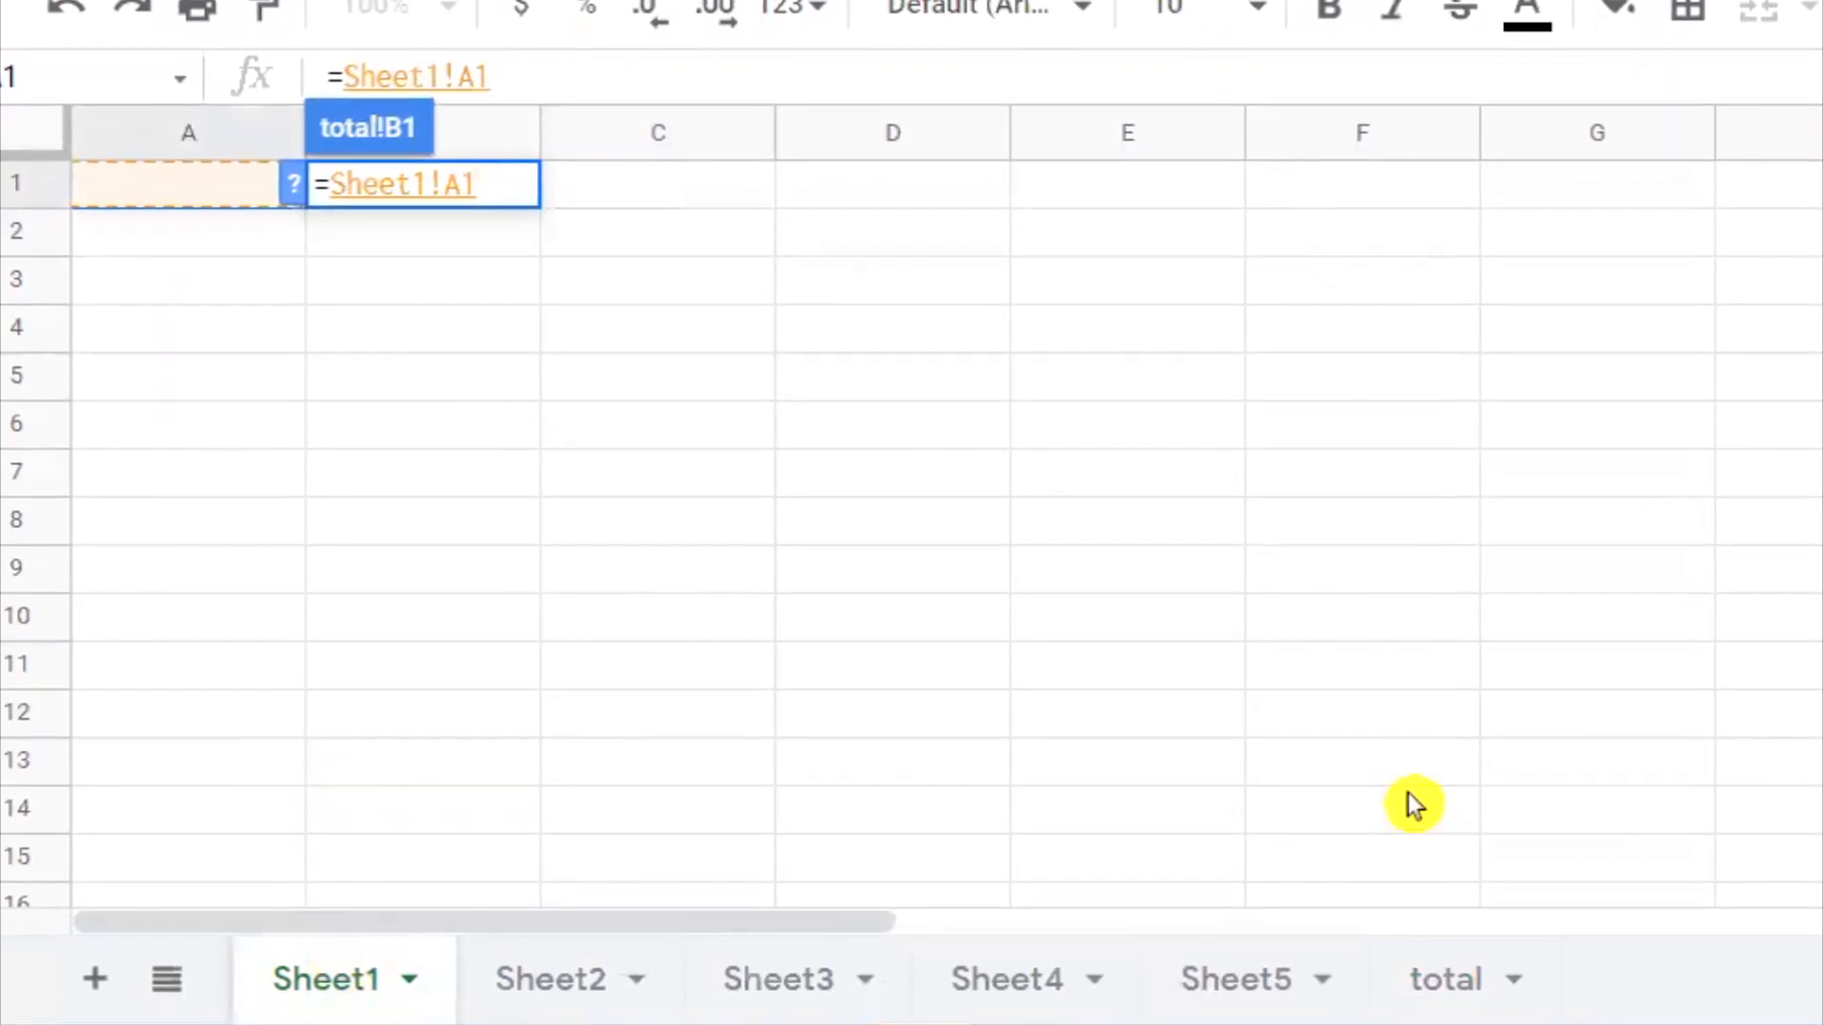
key("Return")
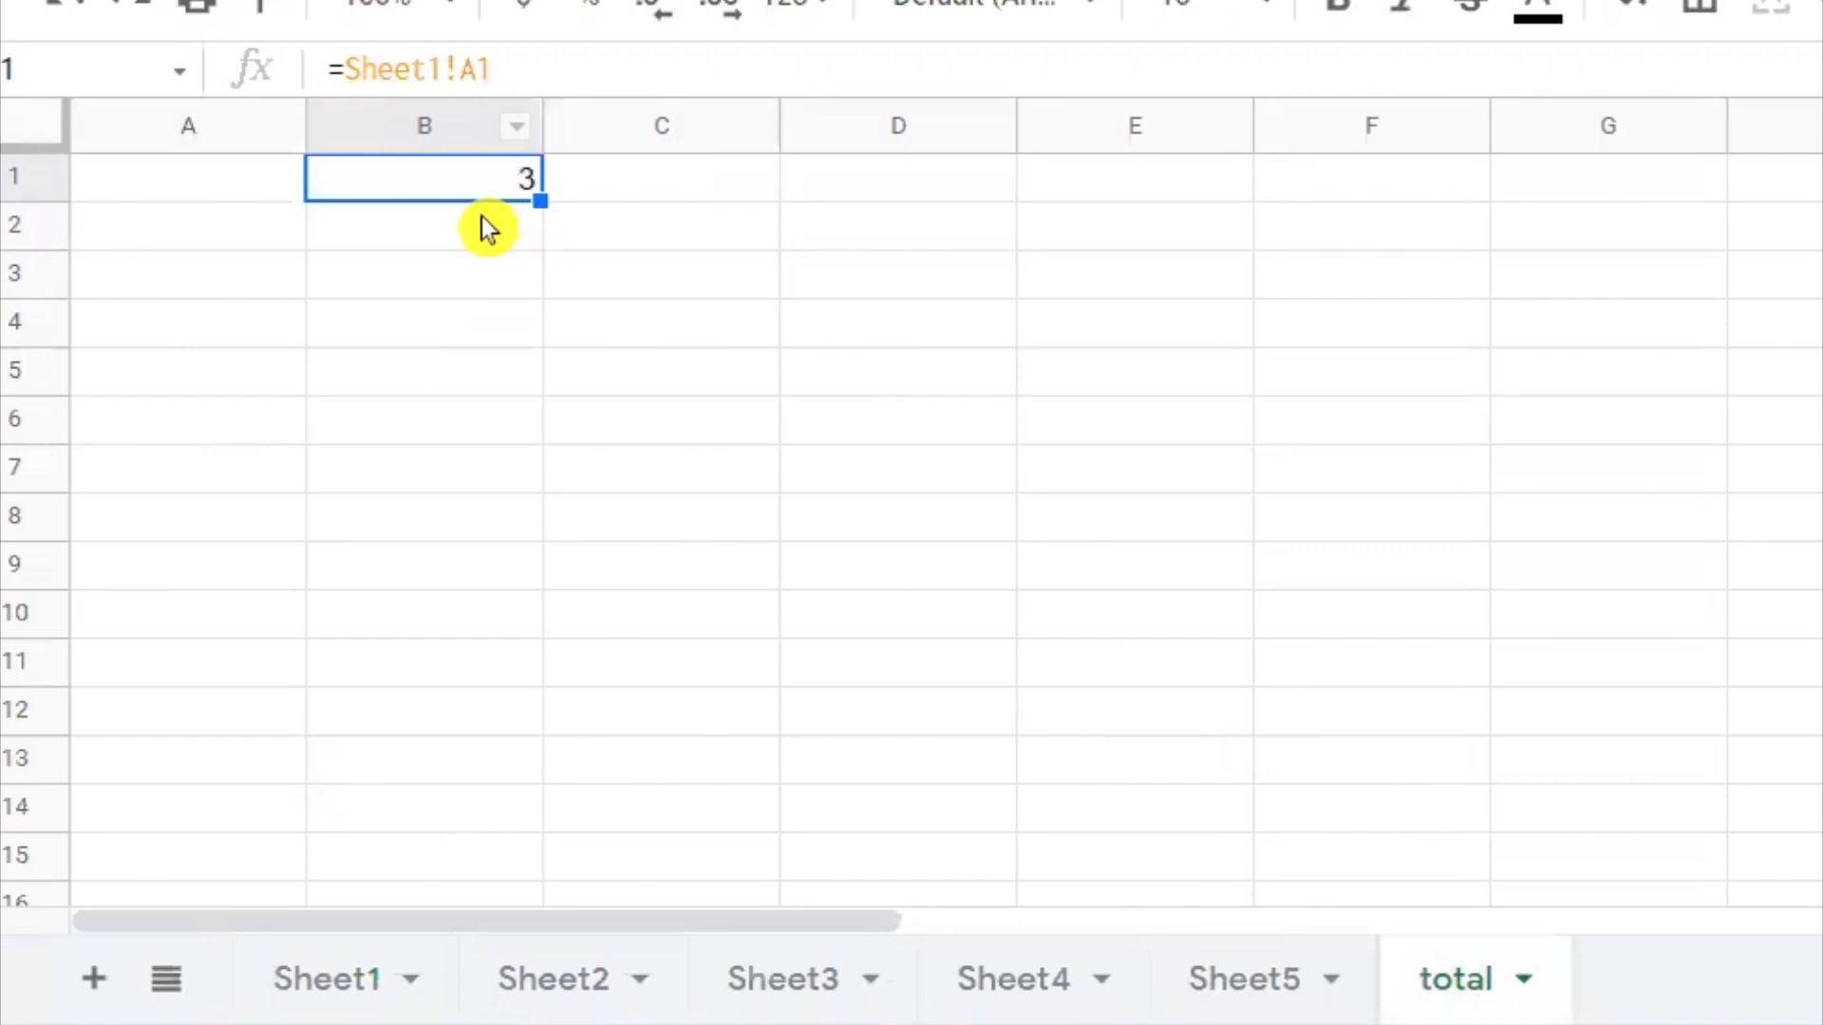
left_click(346, 976)
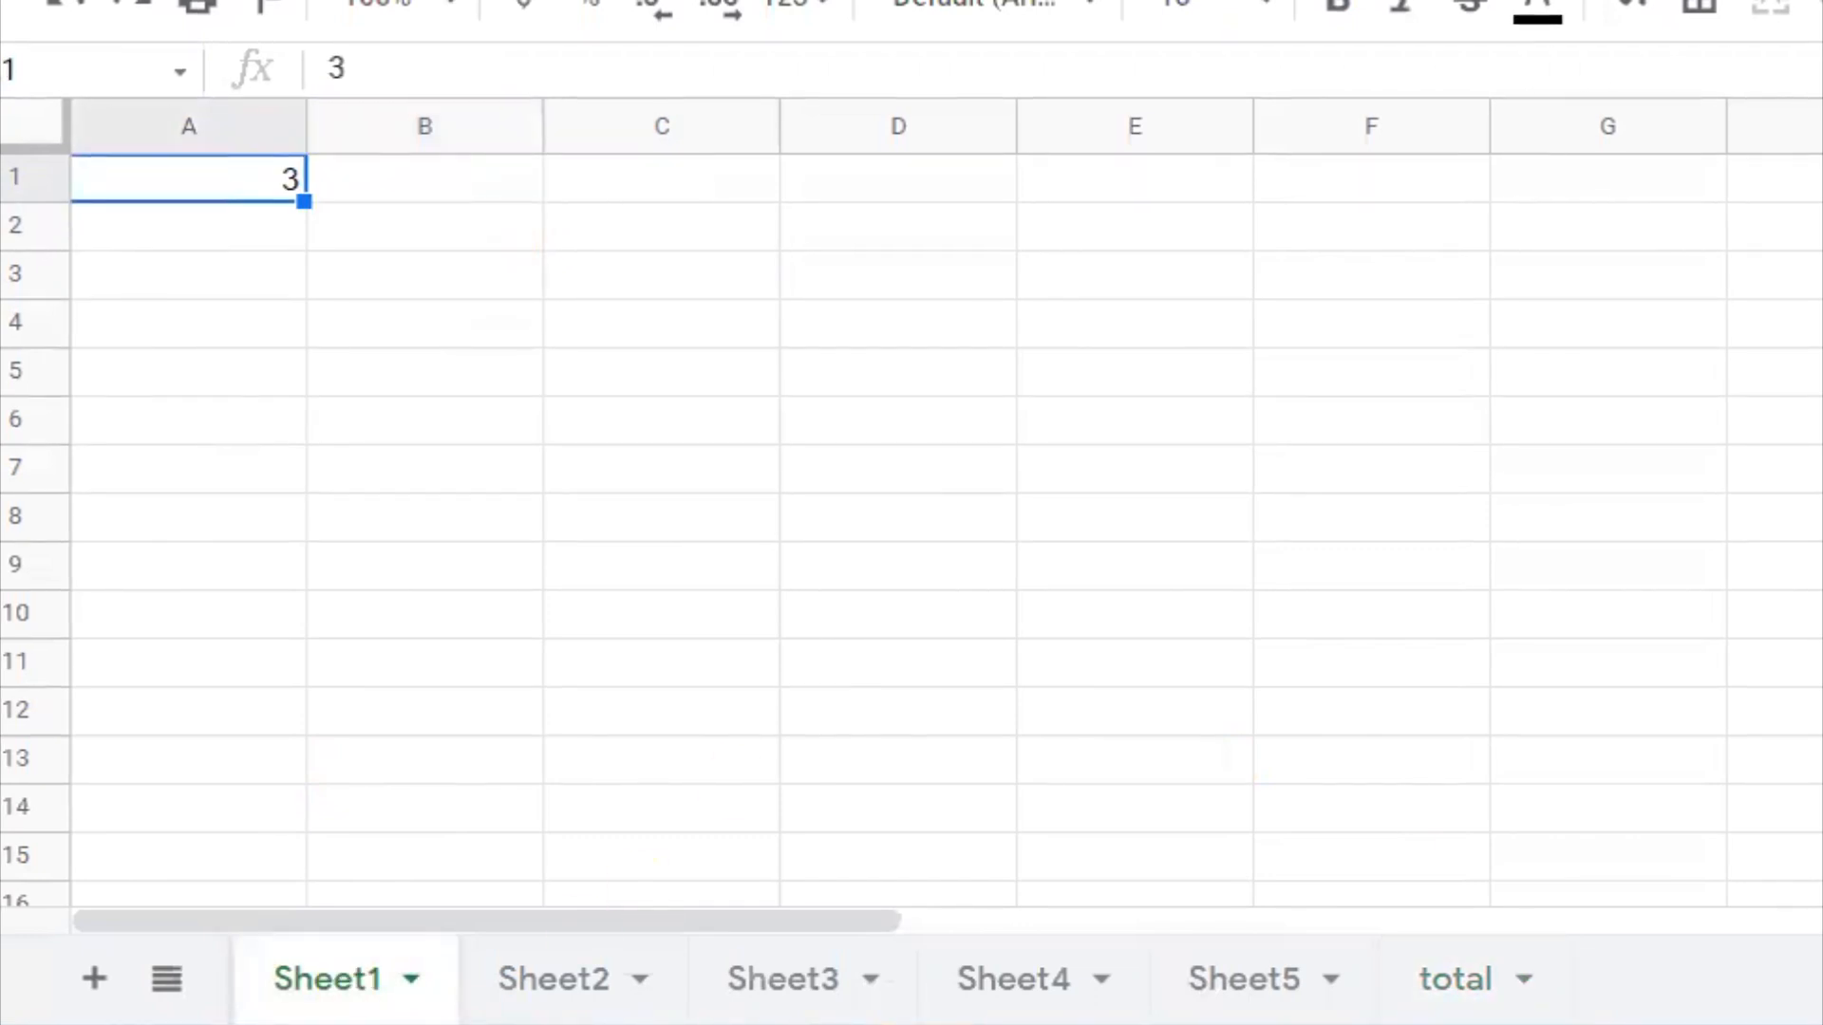
Start a new formula in cell B1 of the total sheet that adds cell A1 of Sheet1 and Sheet2: =Sheet1!A1+Sheet2!A1.
left_click(1444, 977)
left_click(469, 186)
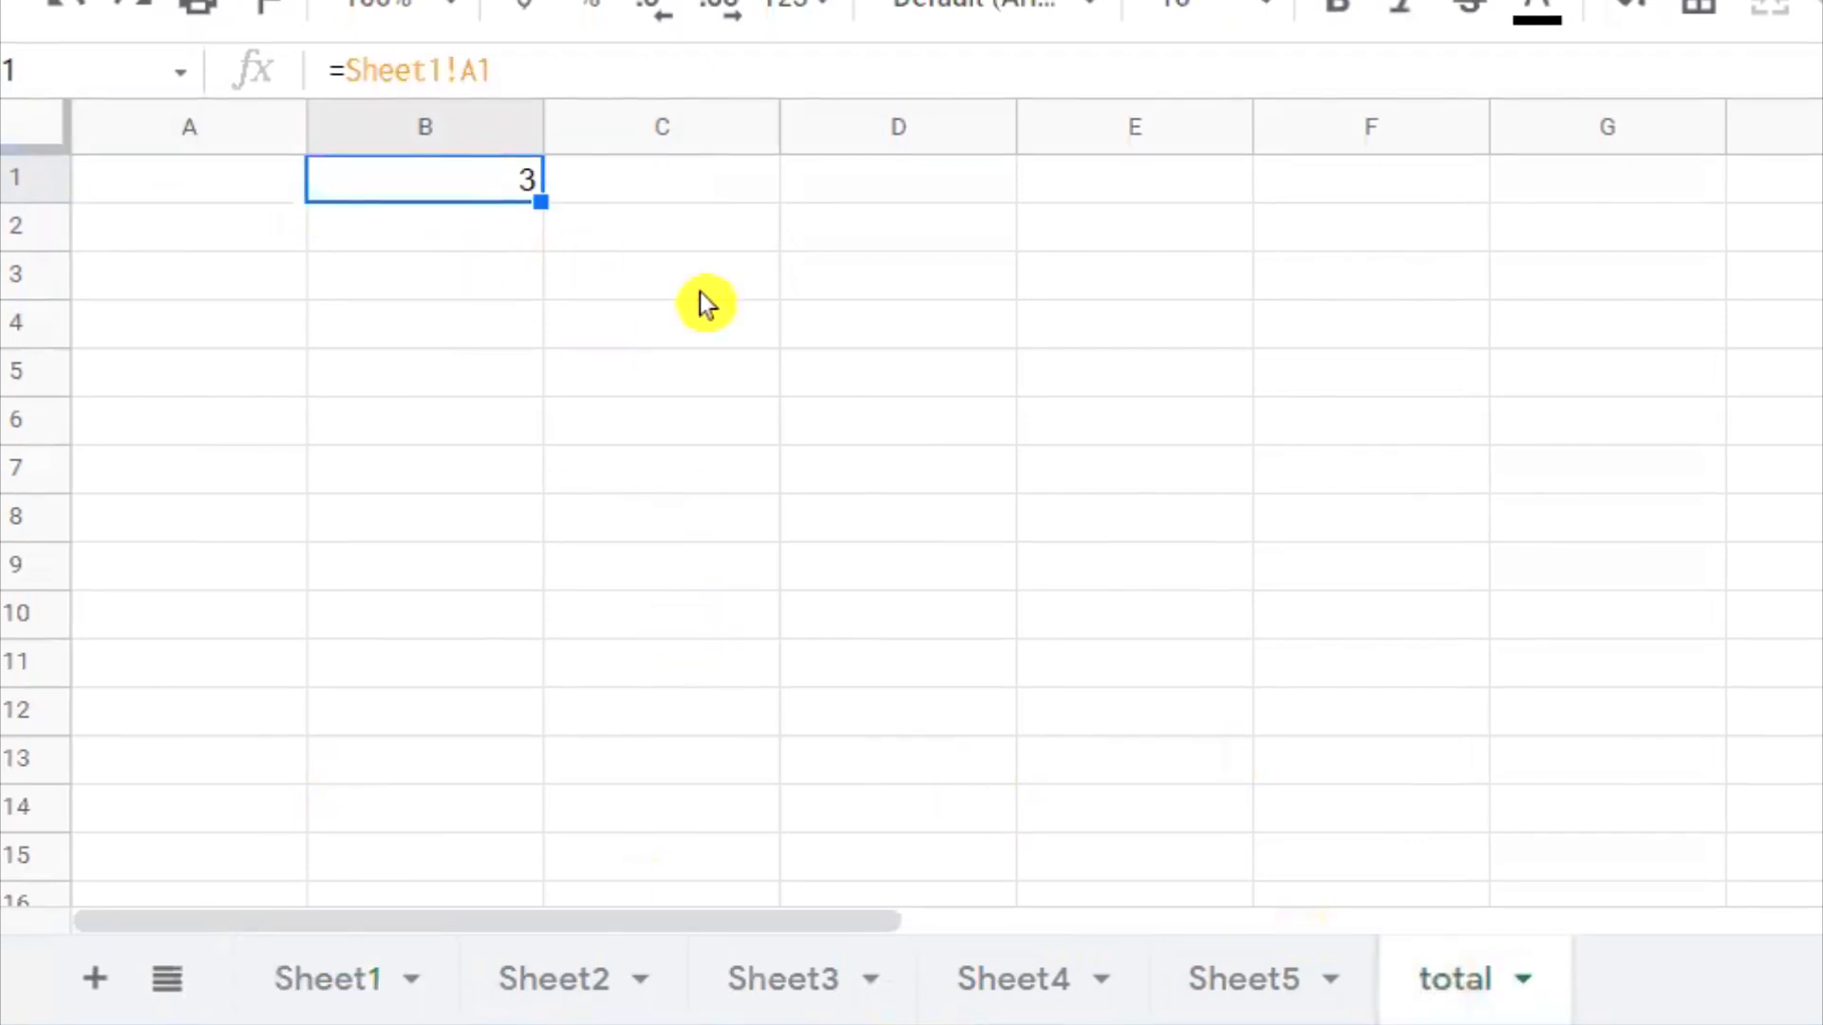
type("=")
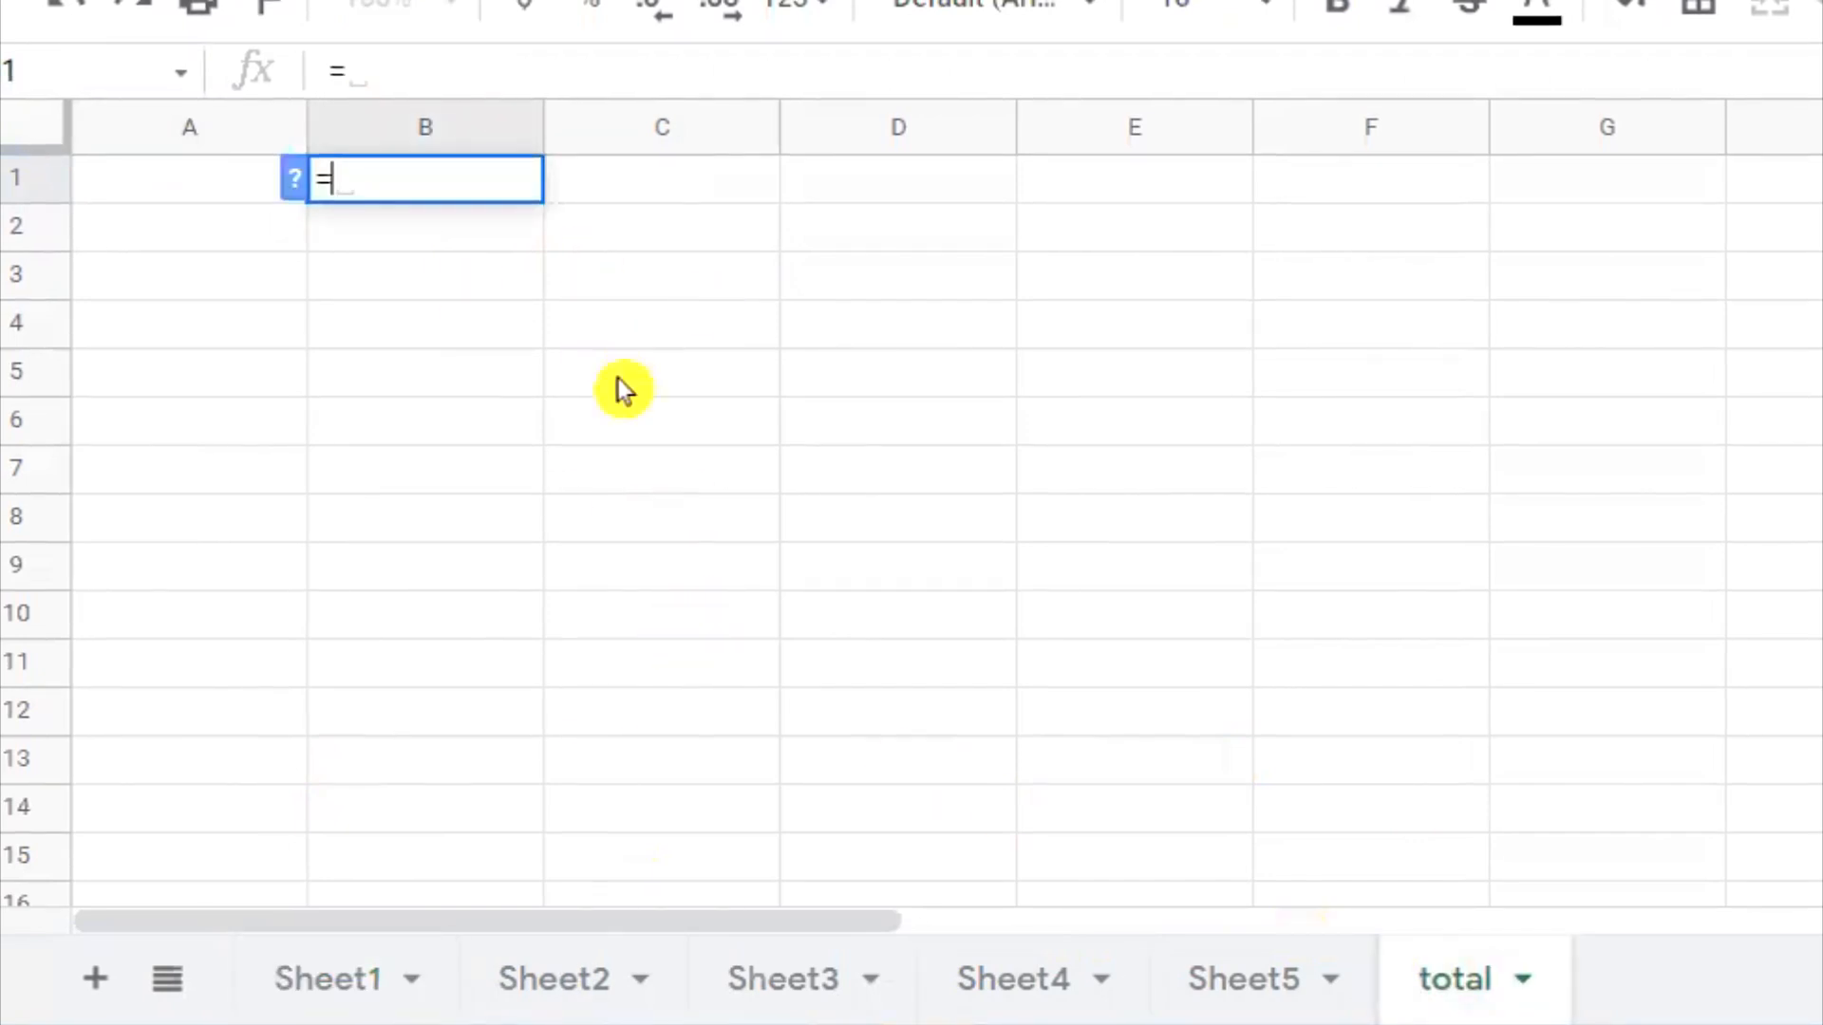
left_click(343, 988)
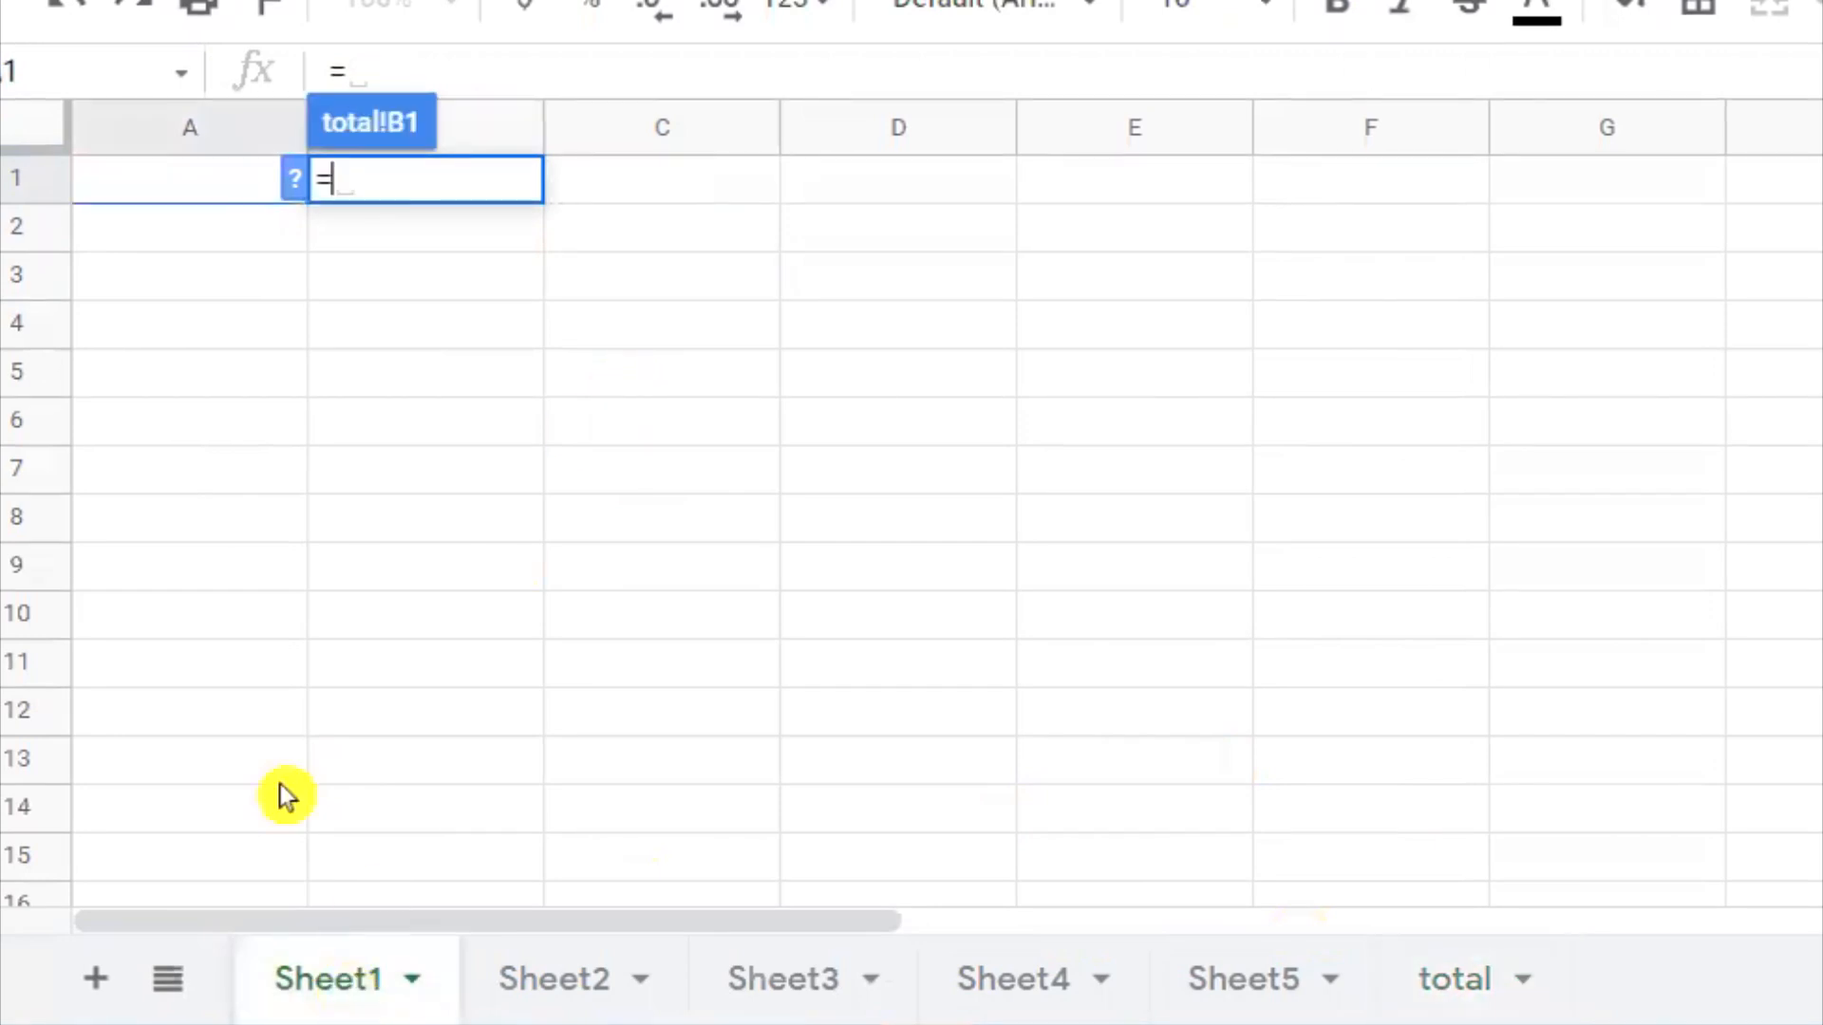
left_click(156, 196)
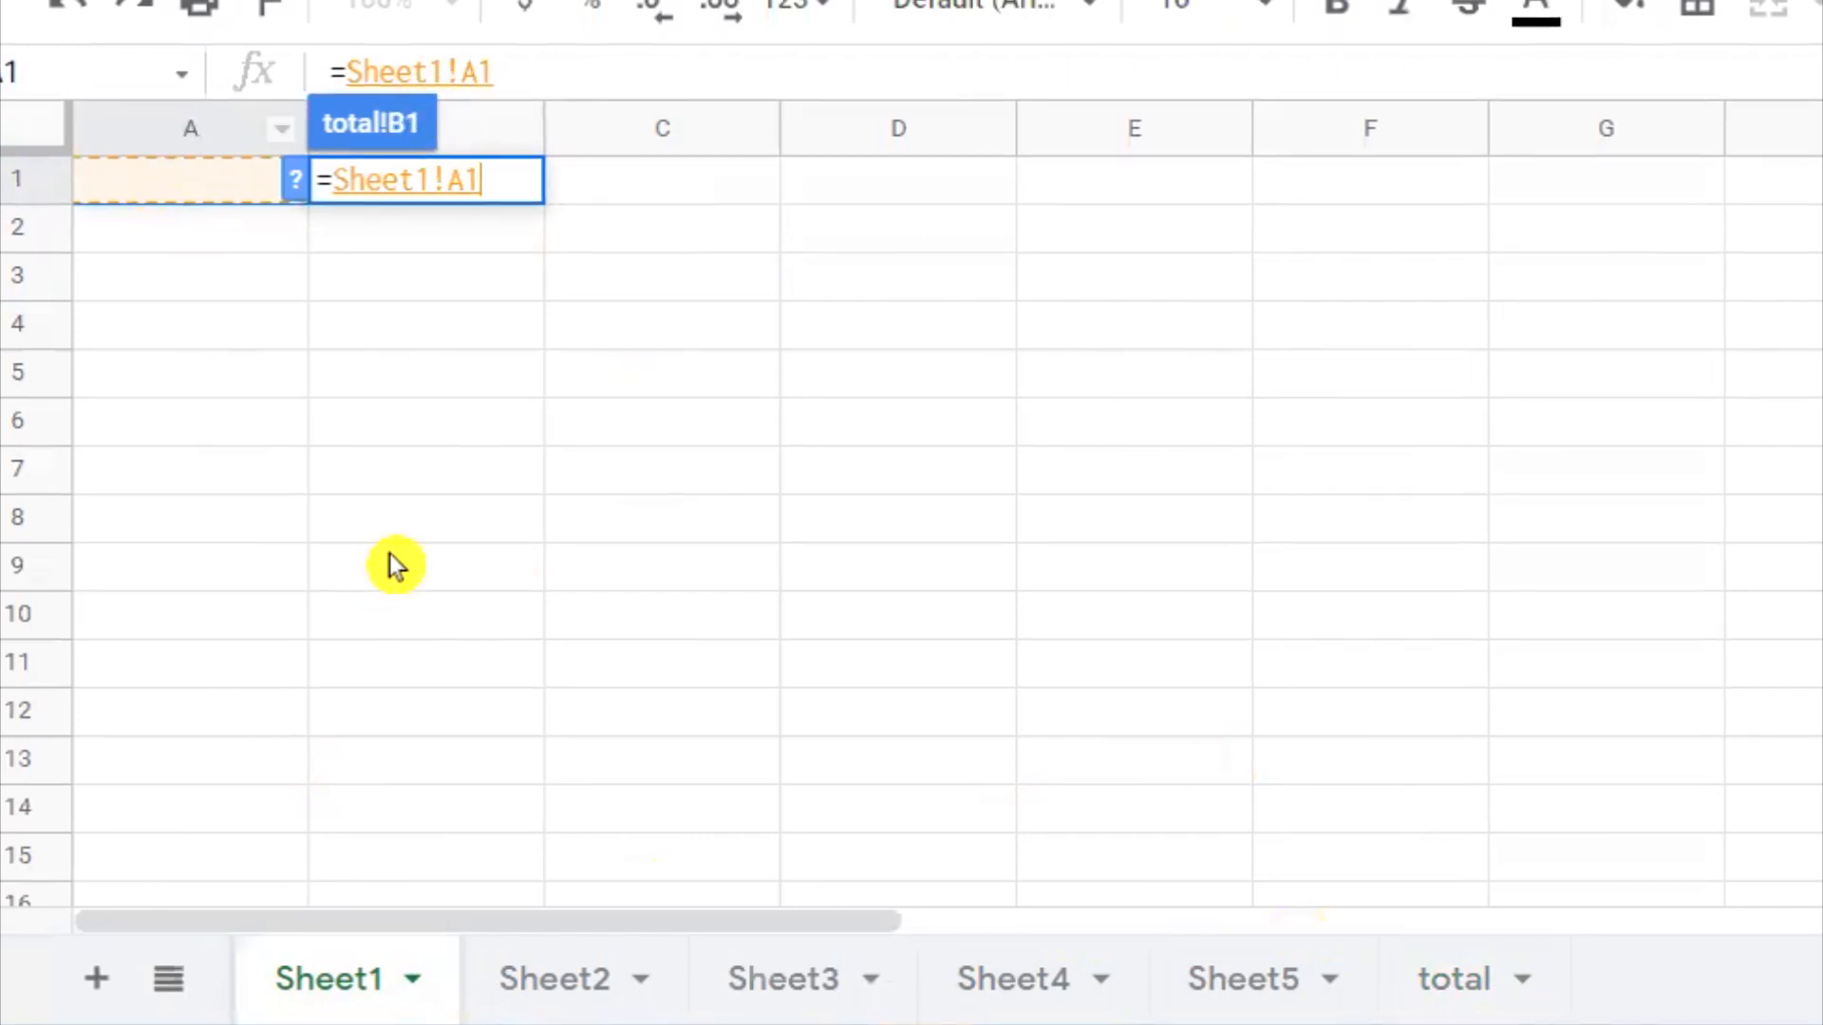
left_click(536, 73)
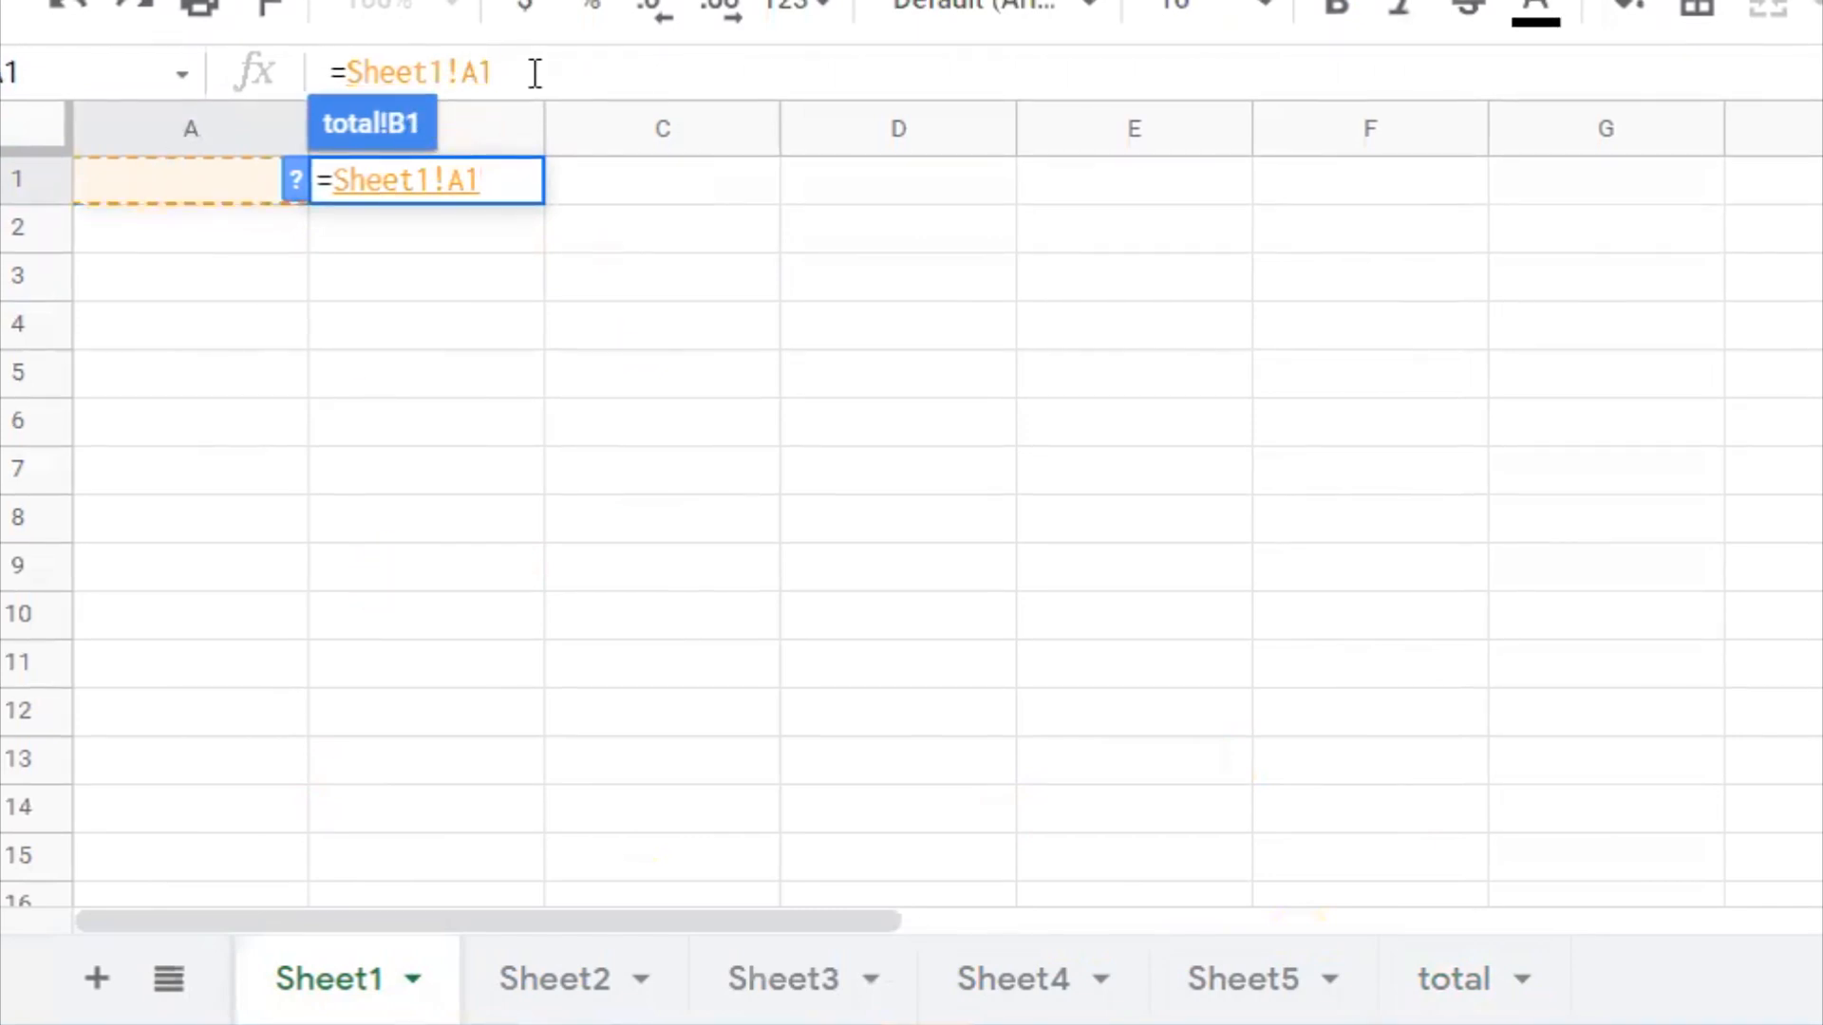
type("+")
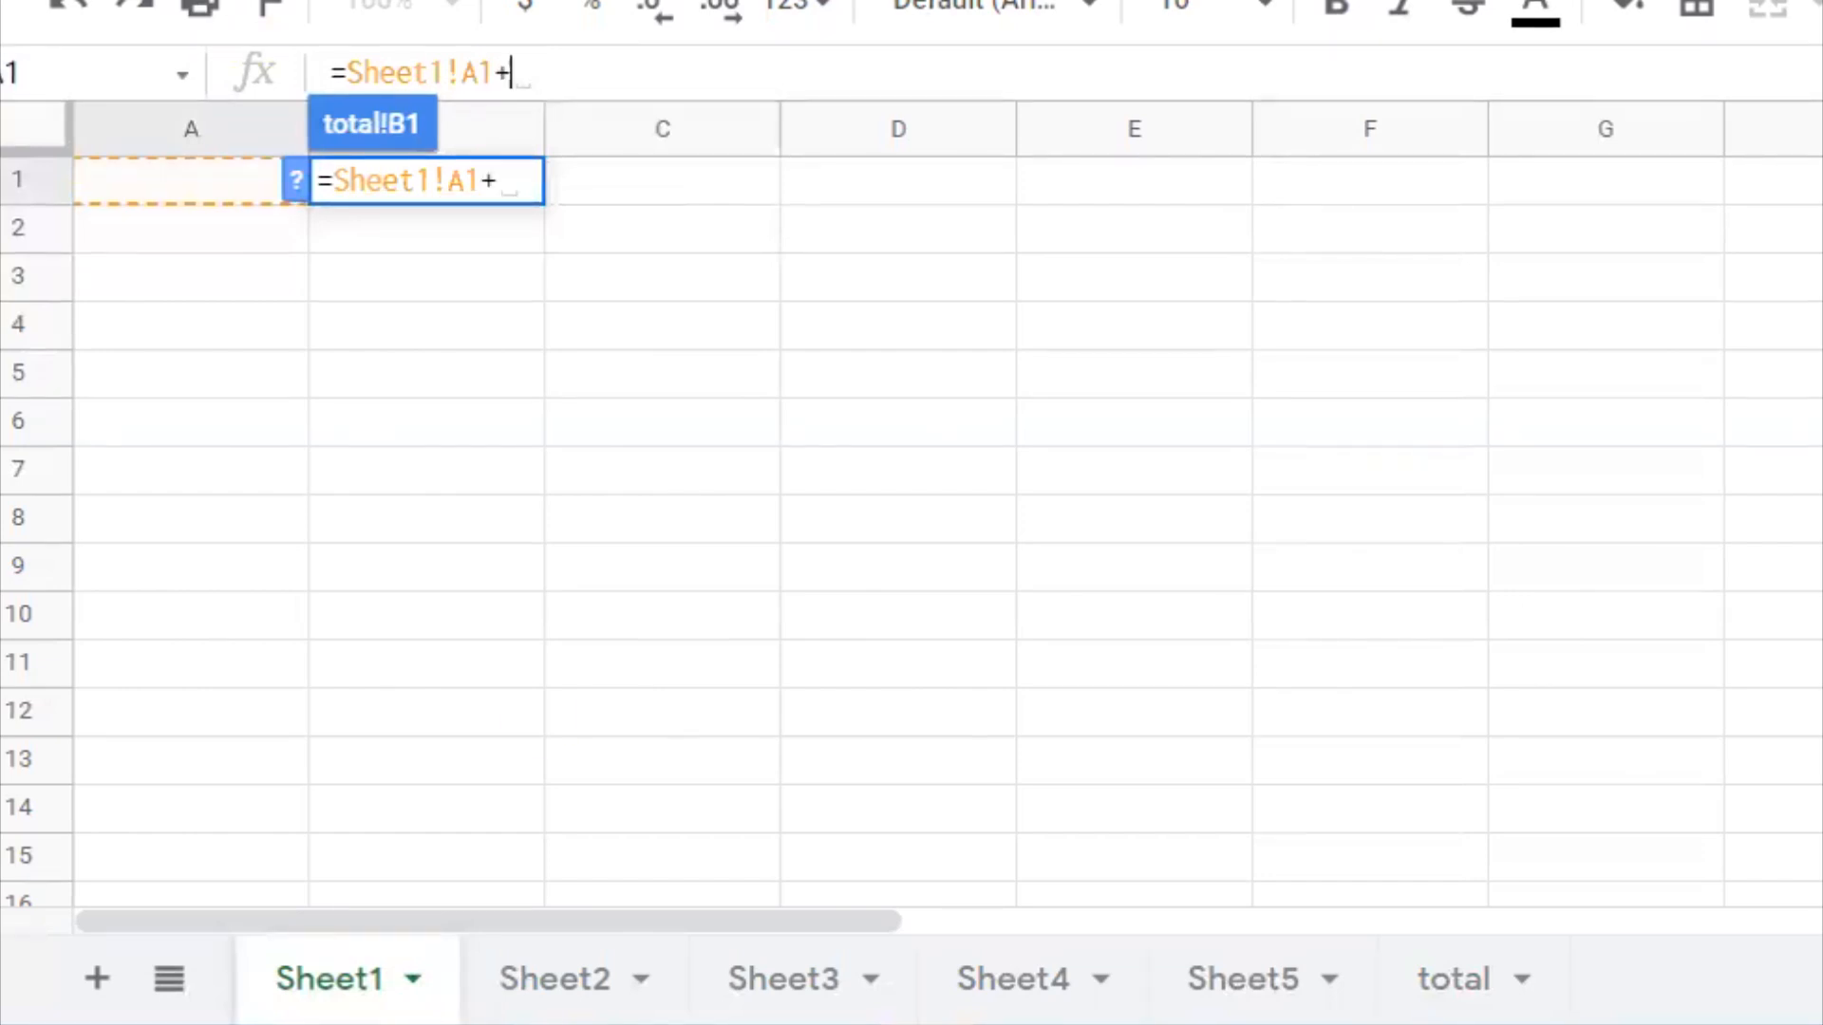
left_click(543, 976)
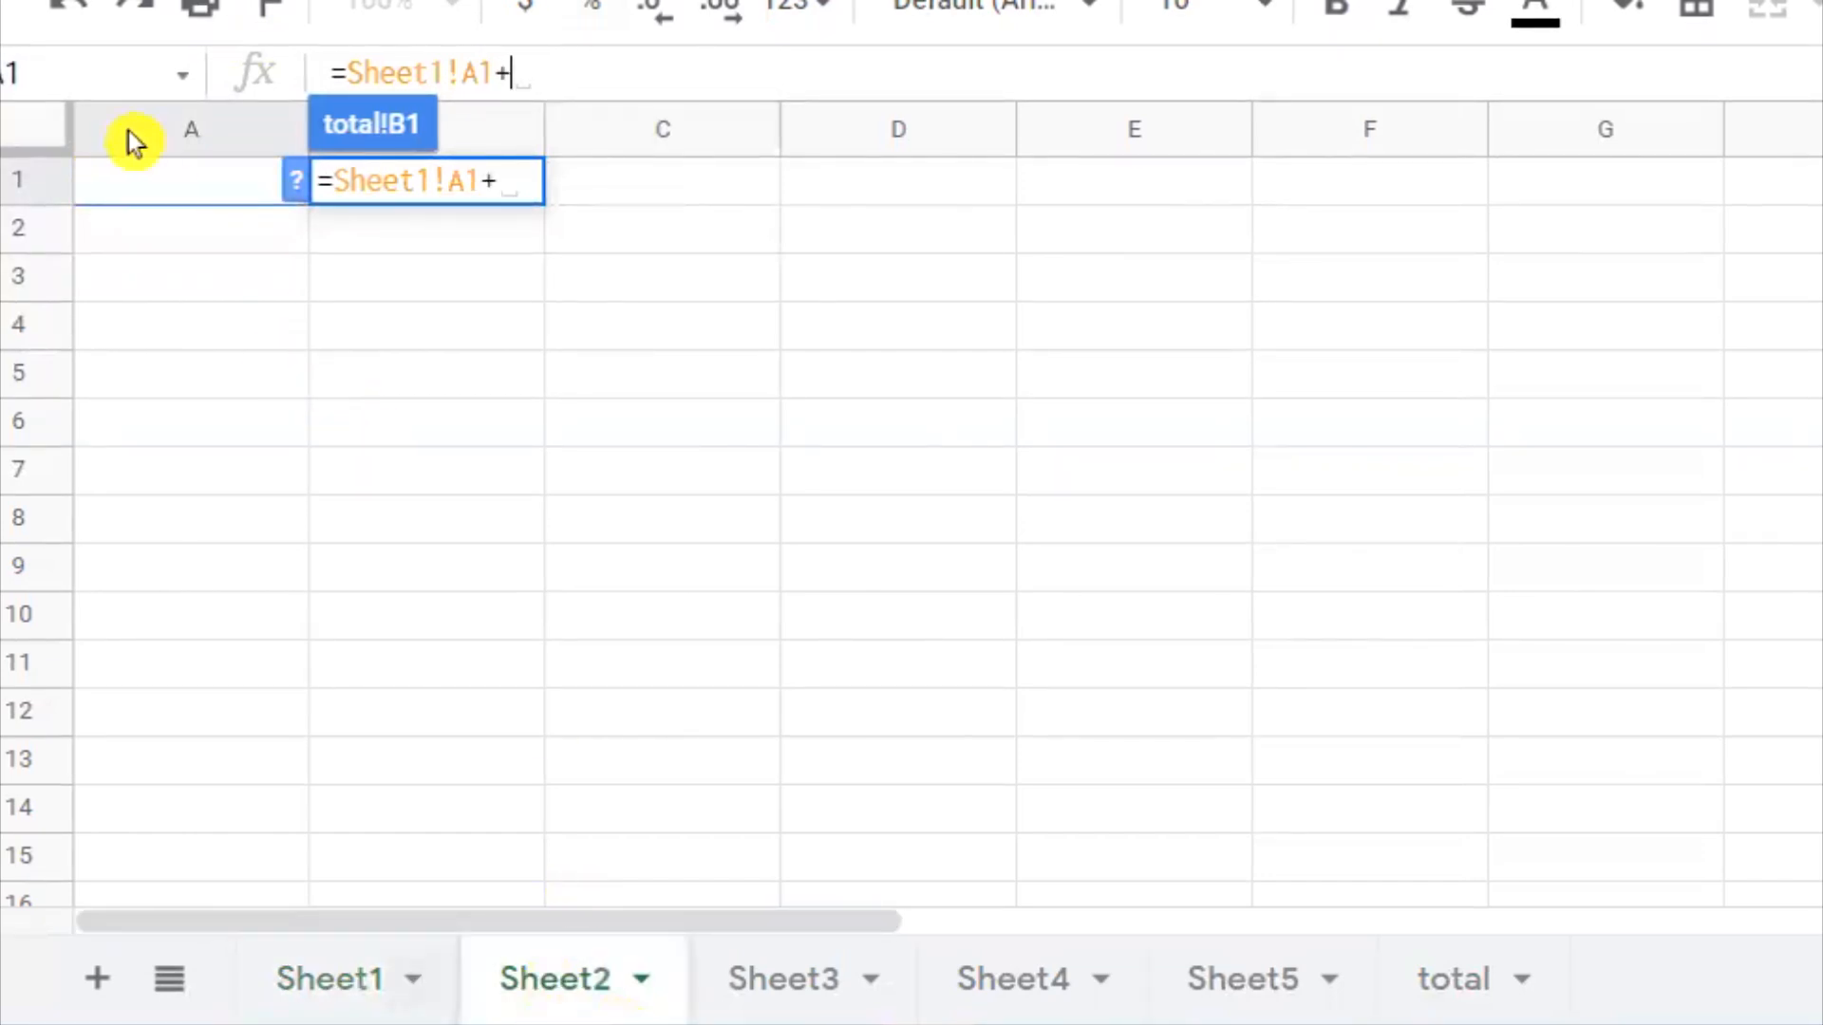
left_click(133, 186)
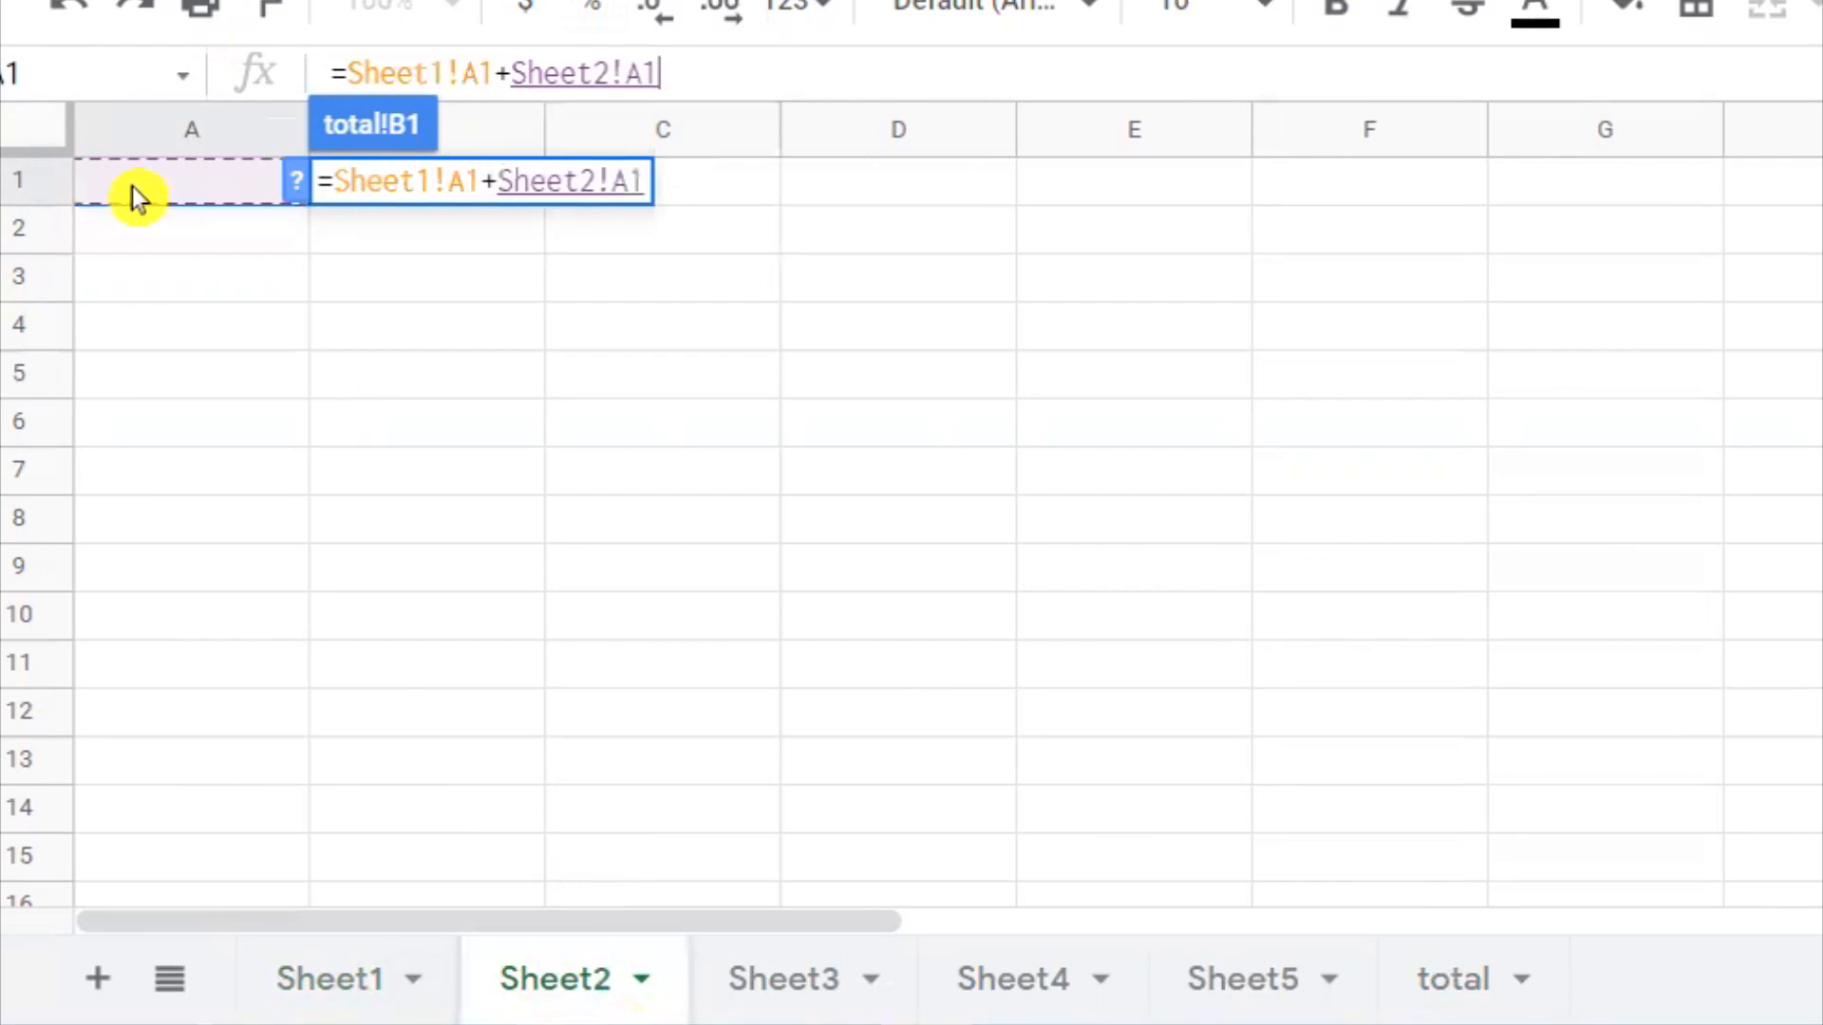
Extend the formula in cell B1 of the total sheet with +Sheet3!A1+Sheet4!A1+Sheet5!A1 and enter it.
type("+")
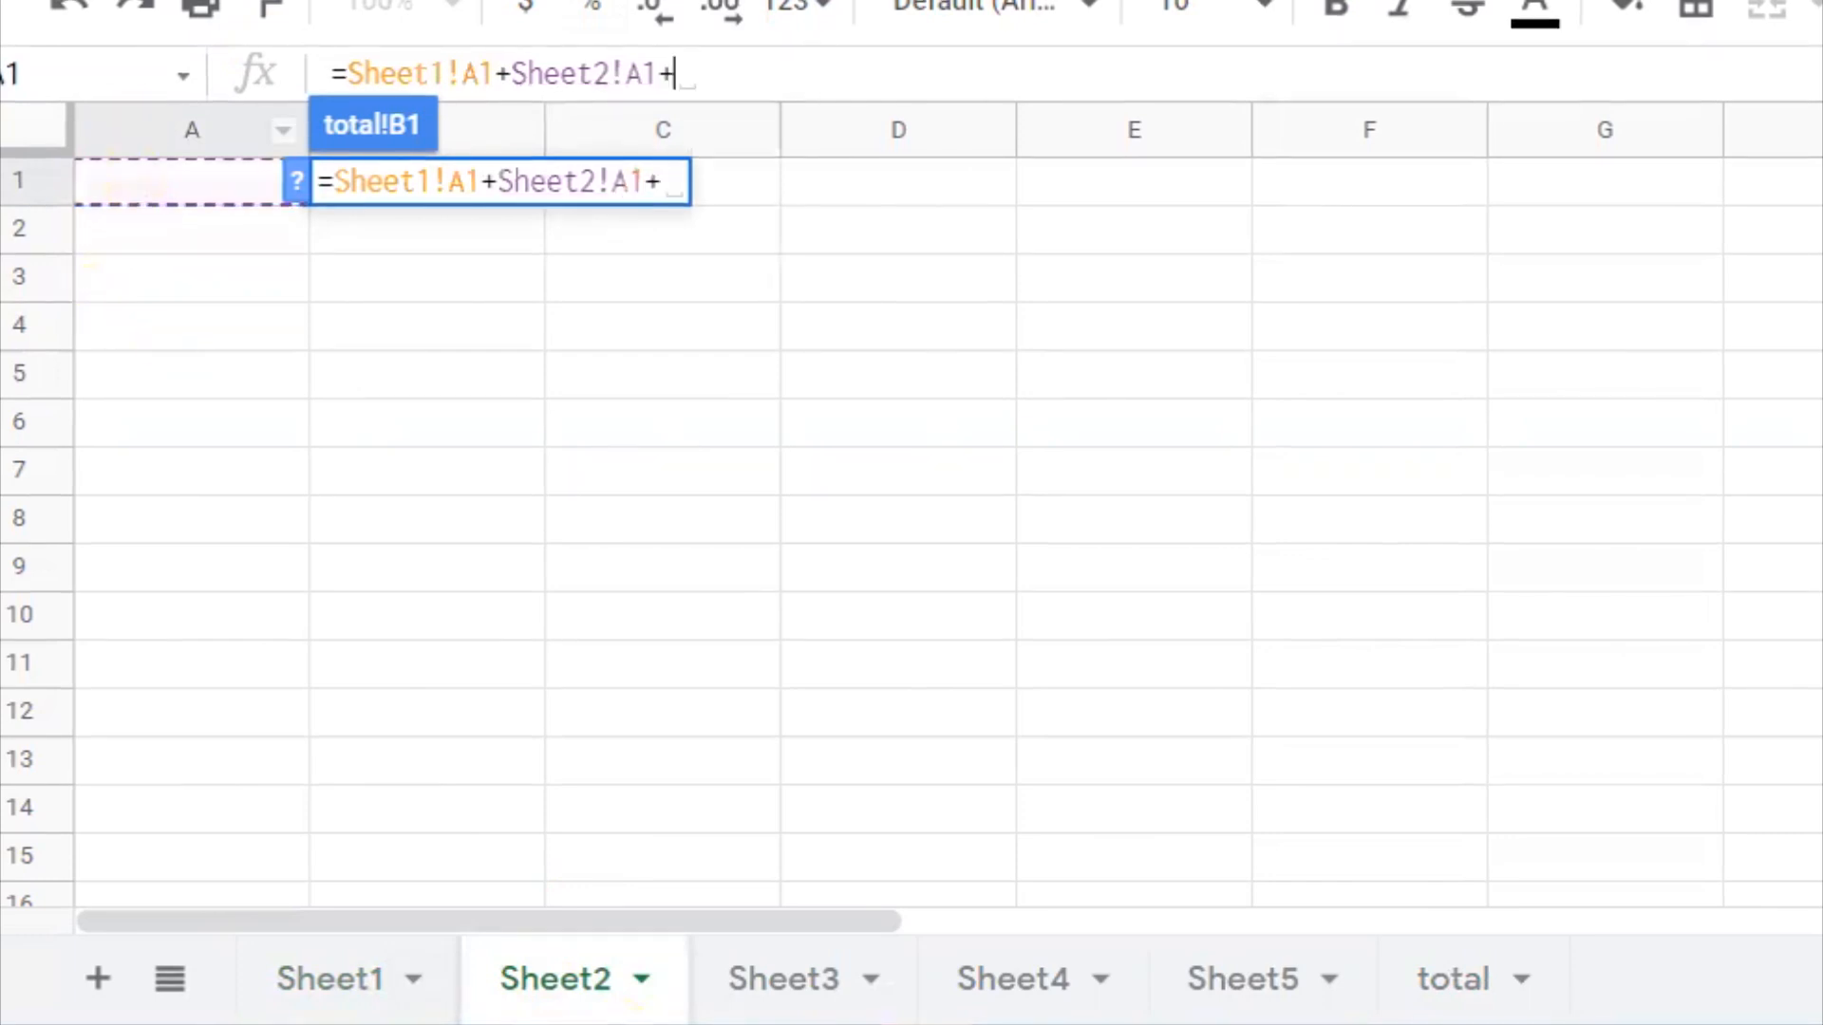
left_click(782, 978)
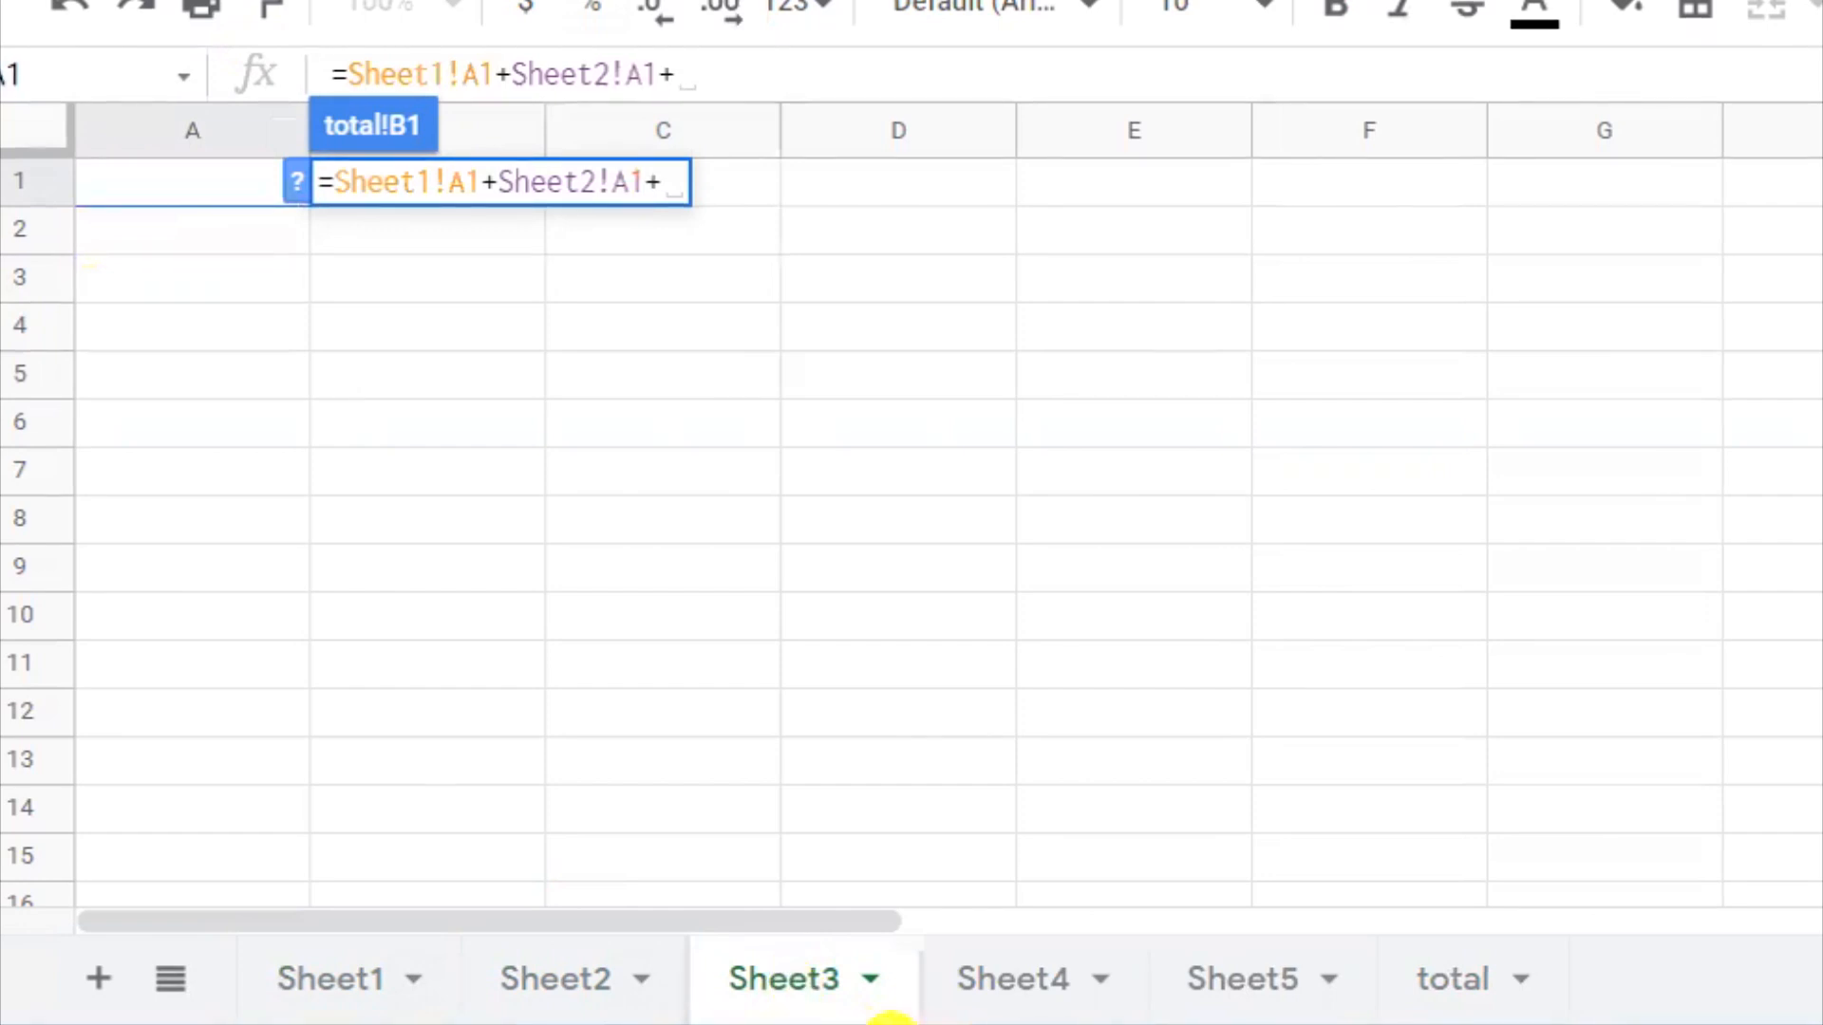
left_click(190, 195)
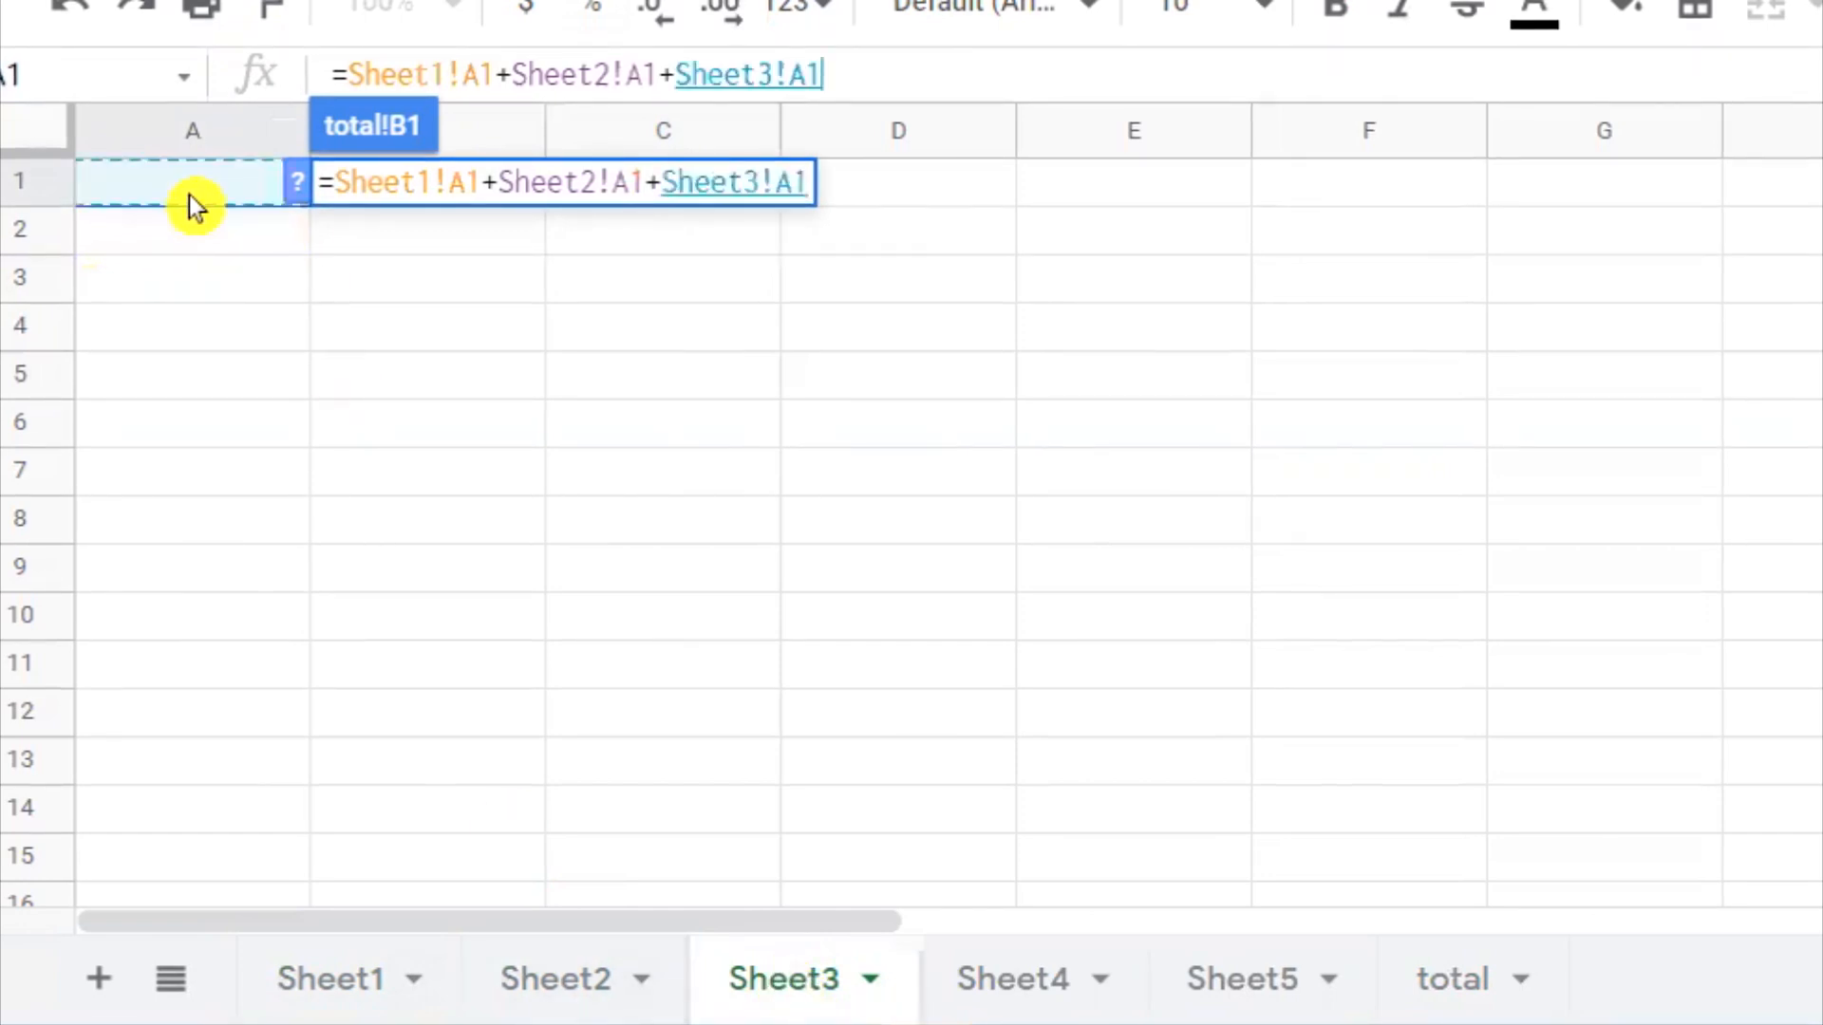
type("+")
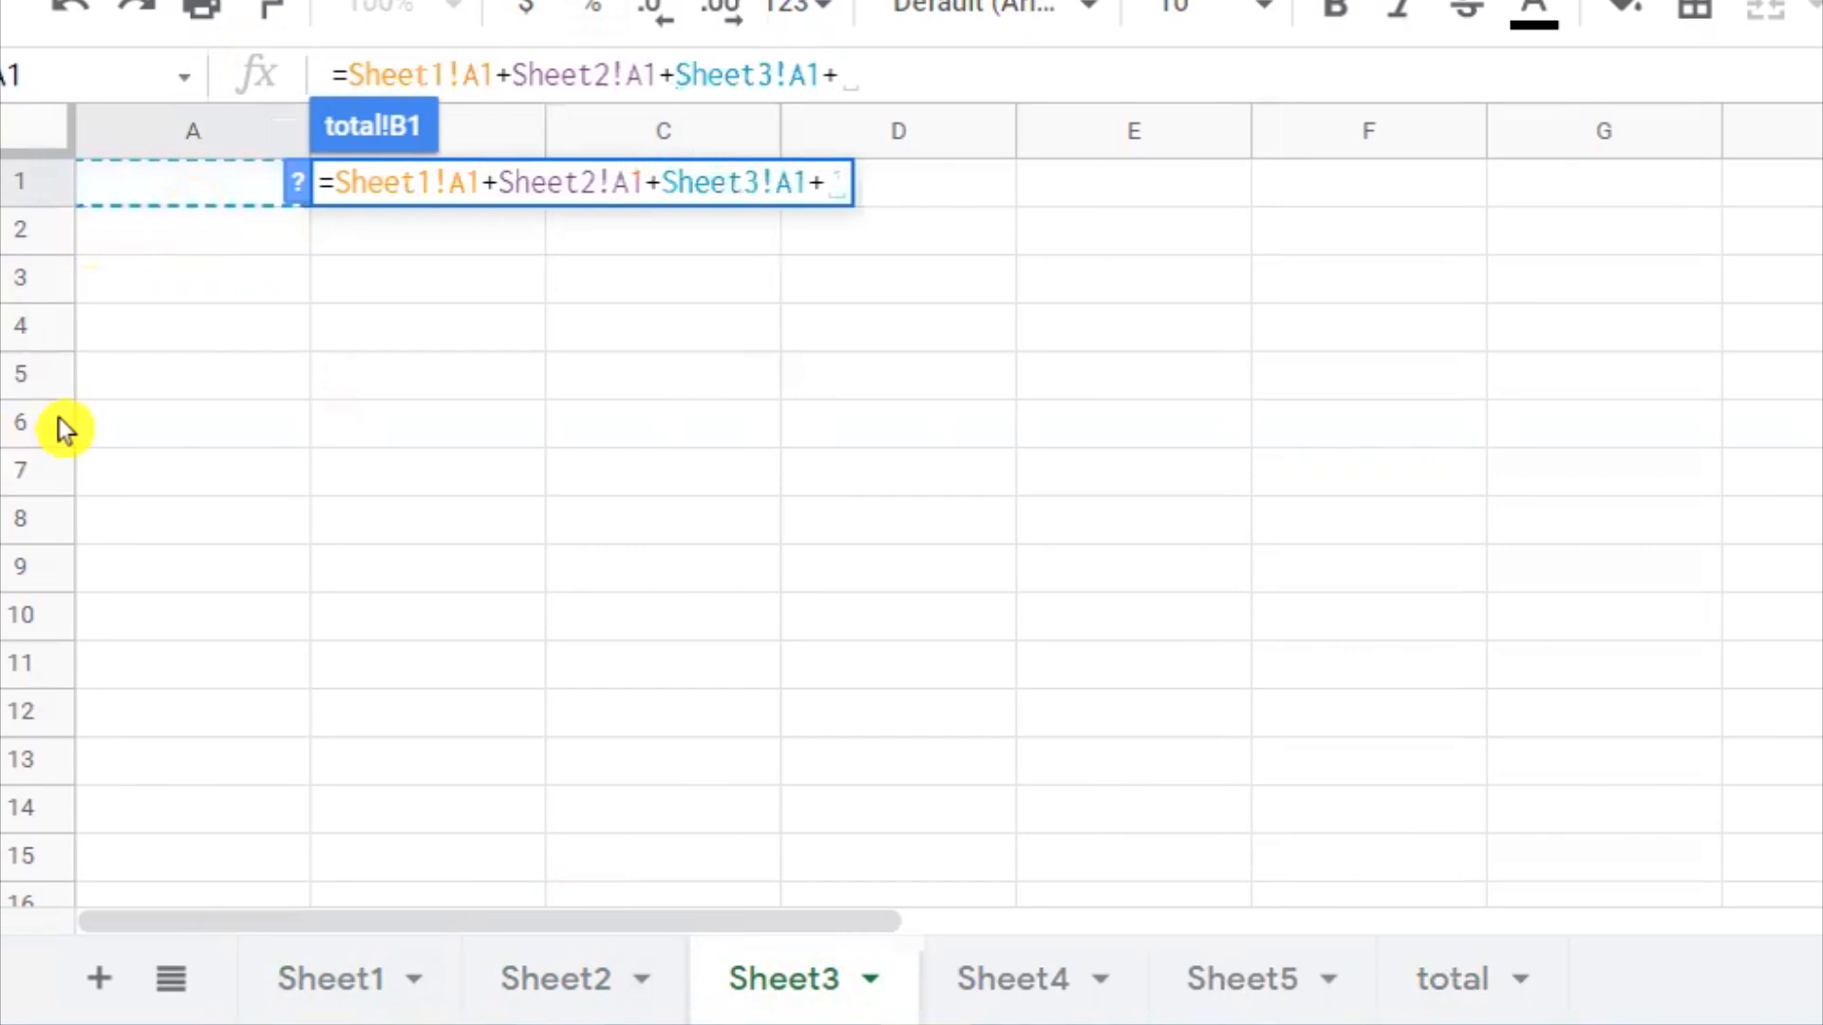
left_click(1018, 978)
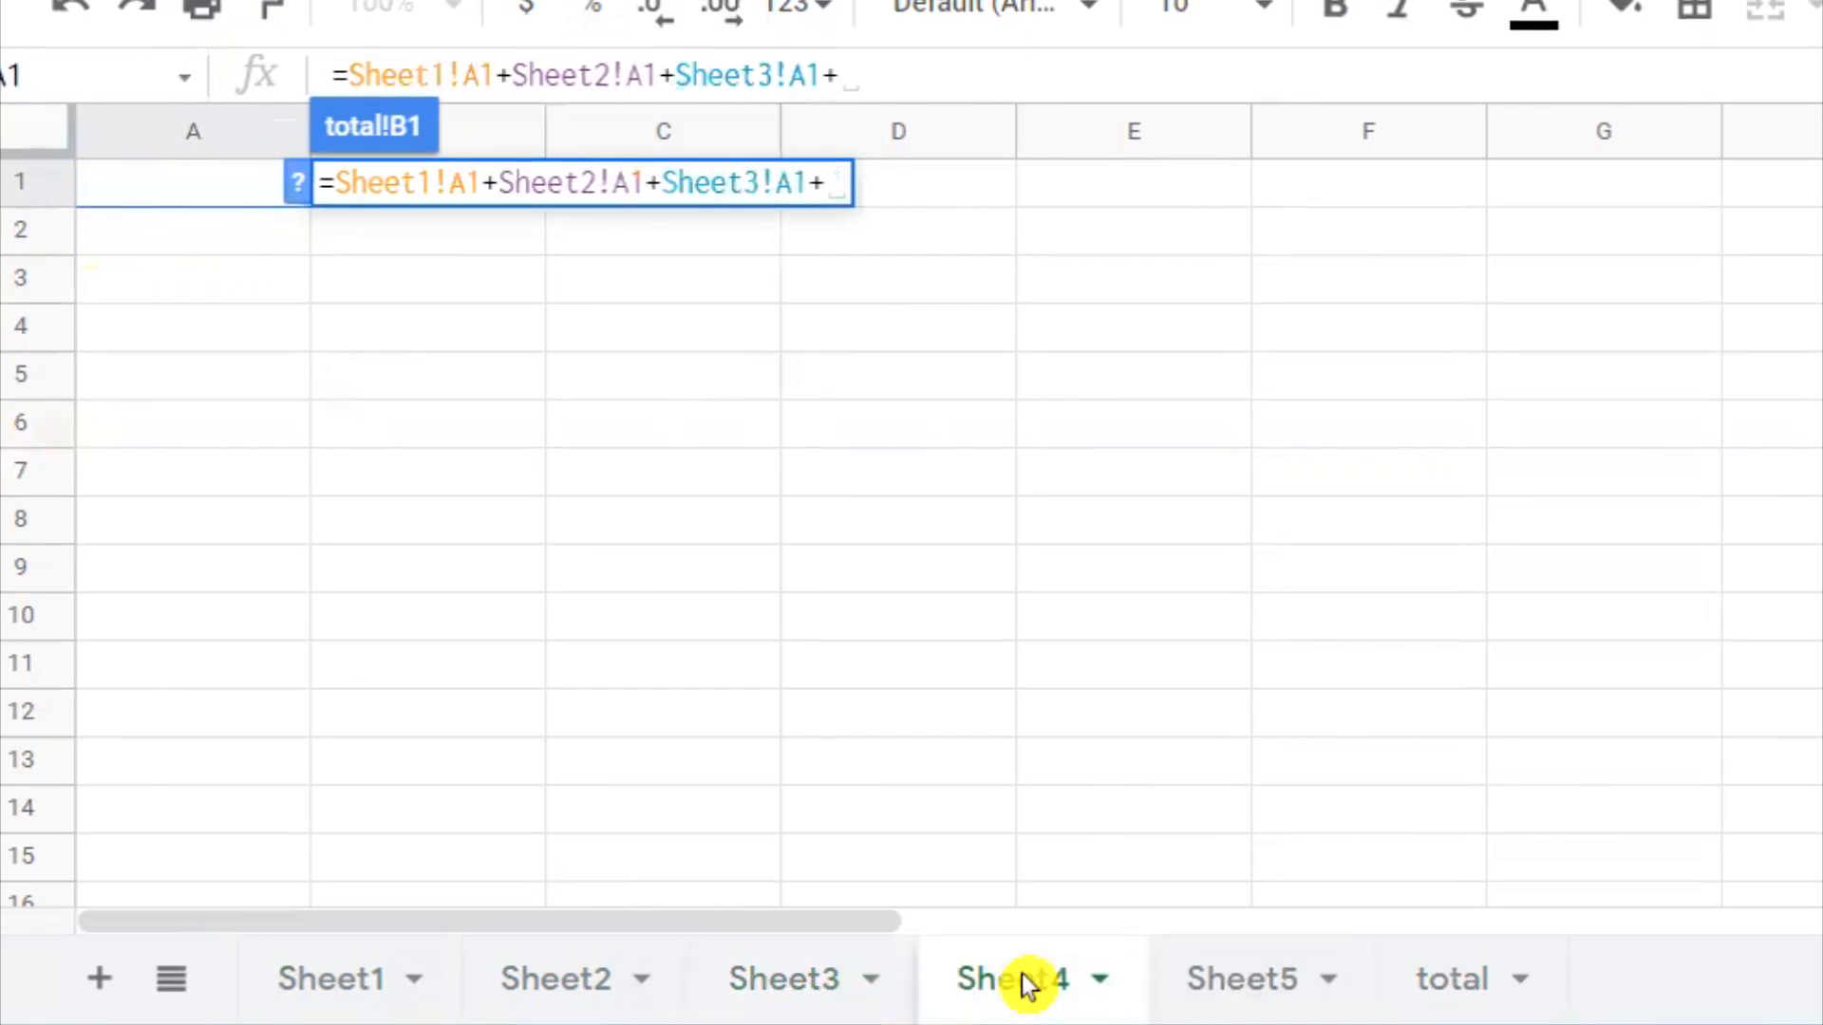
left_click(157, 195)
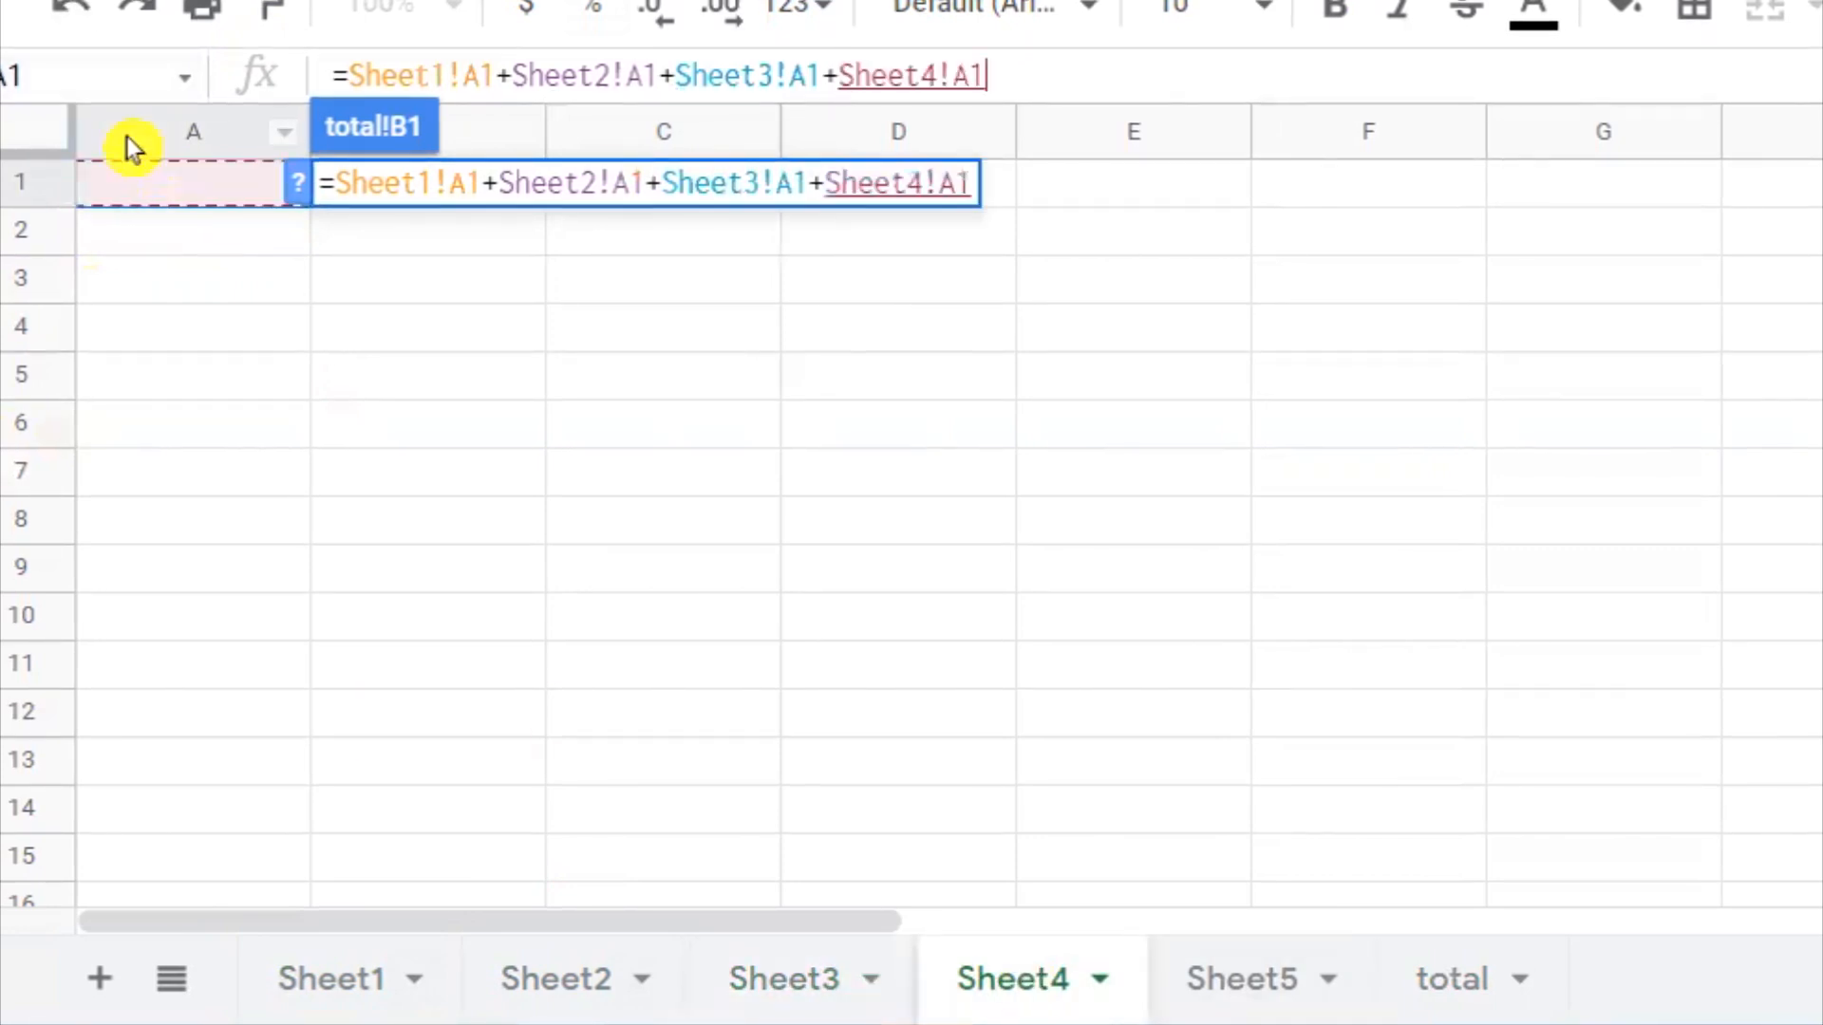
type("+")
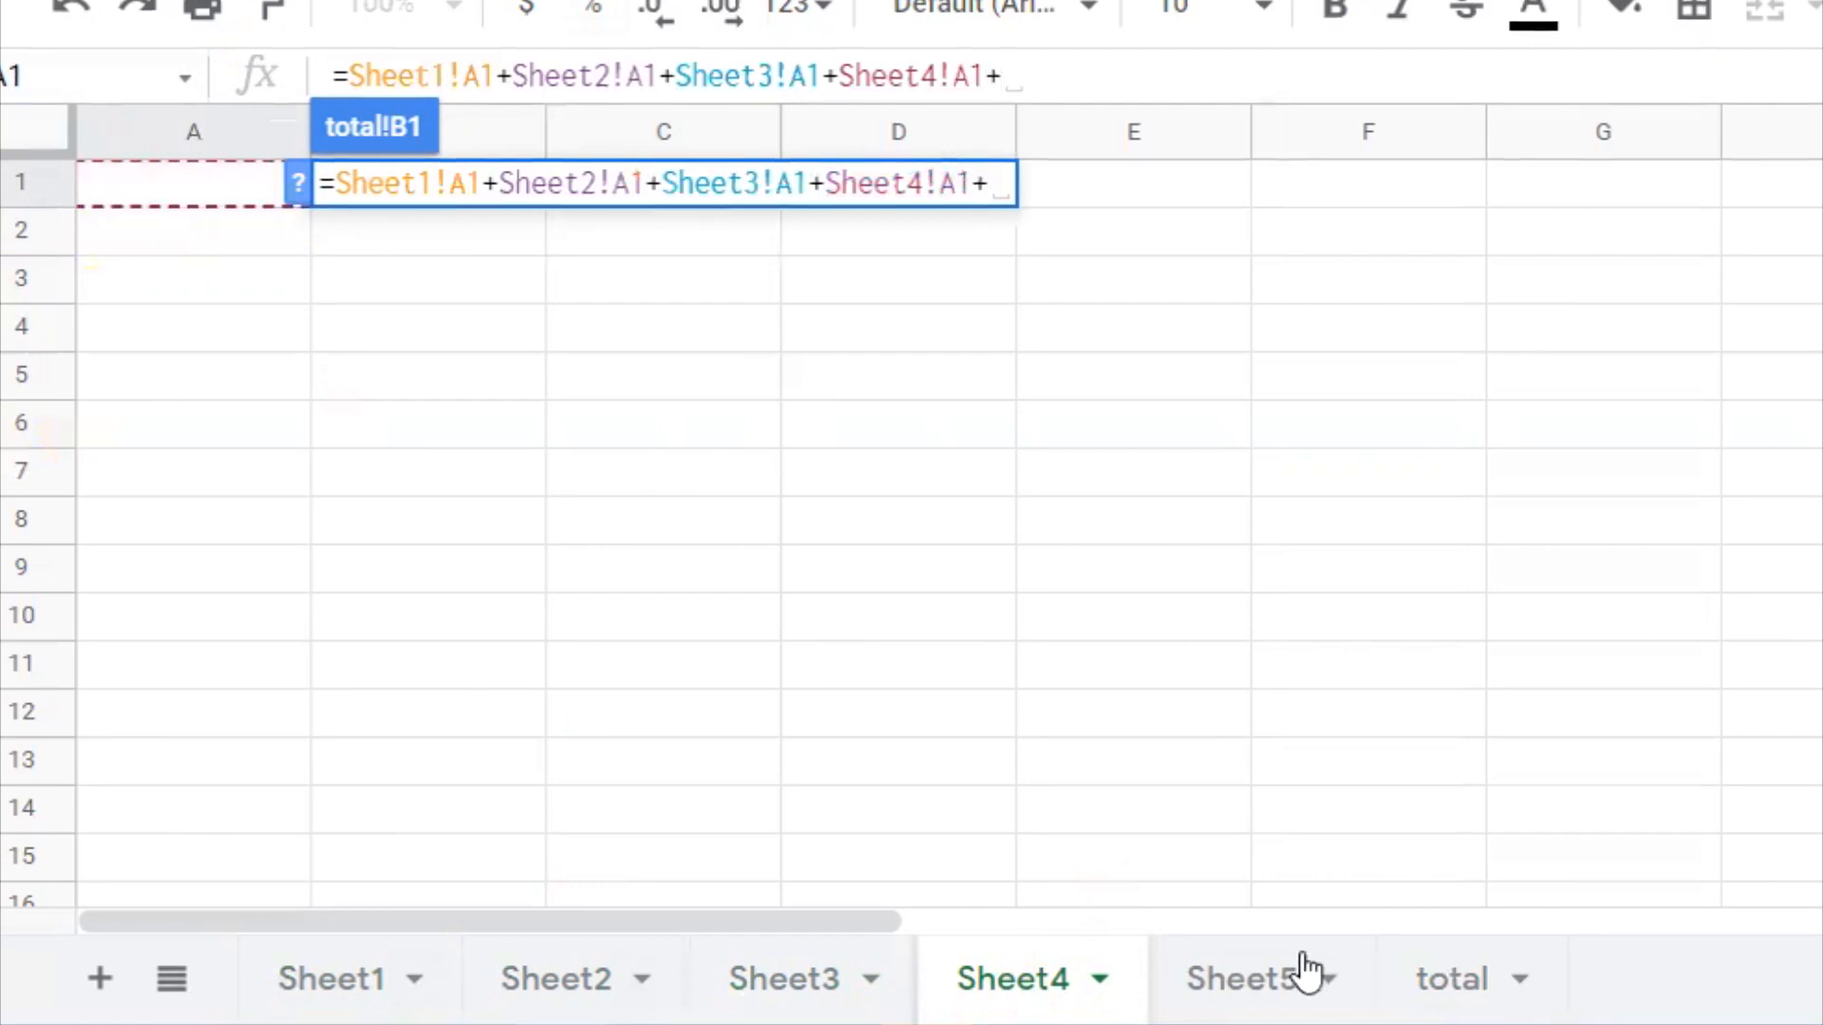
left_click(1270, 978)
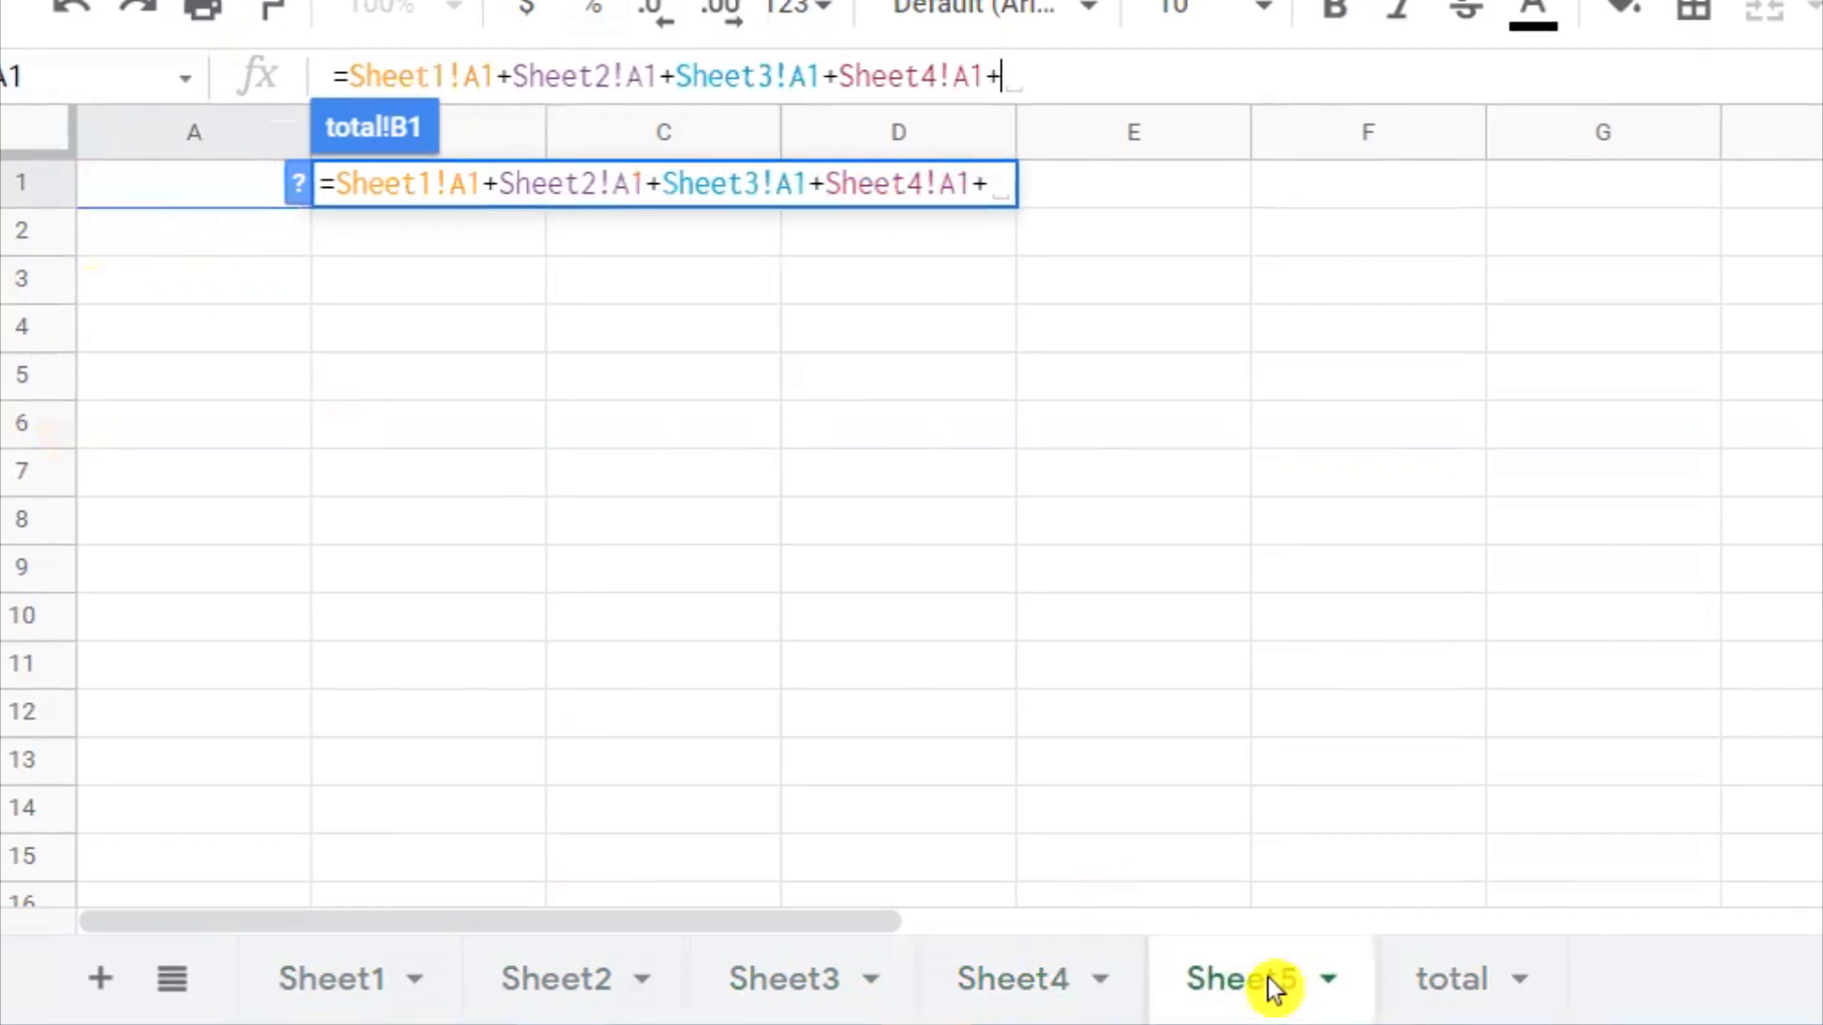
left_click(124, 180)
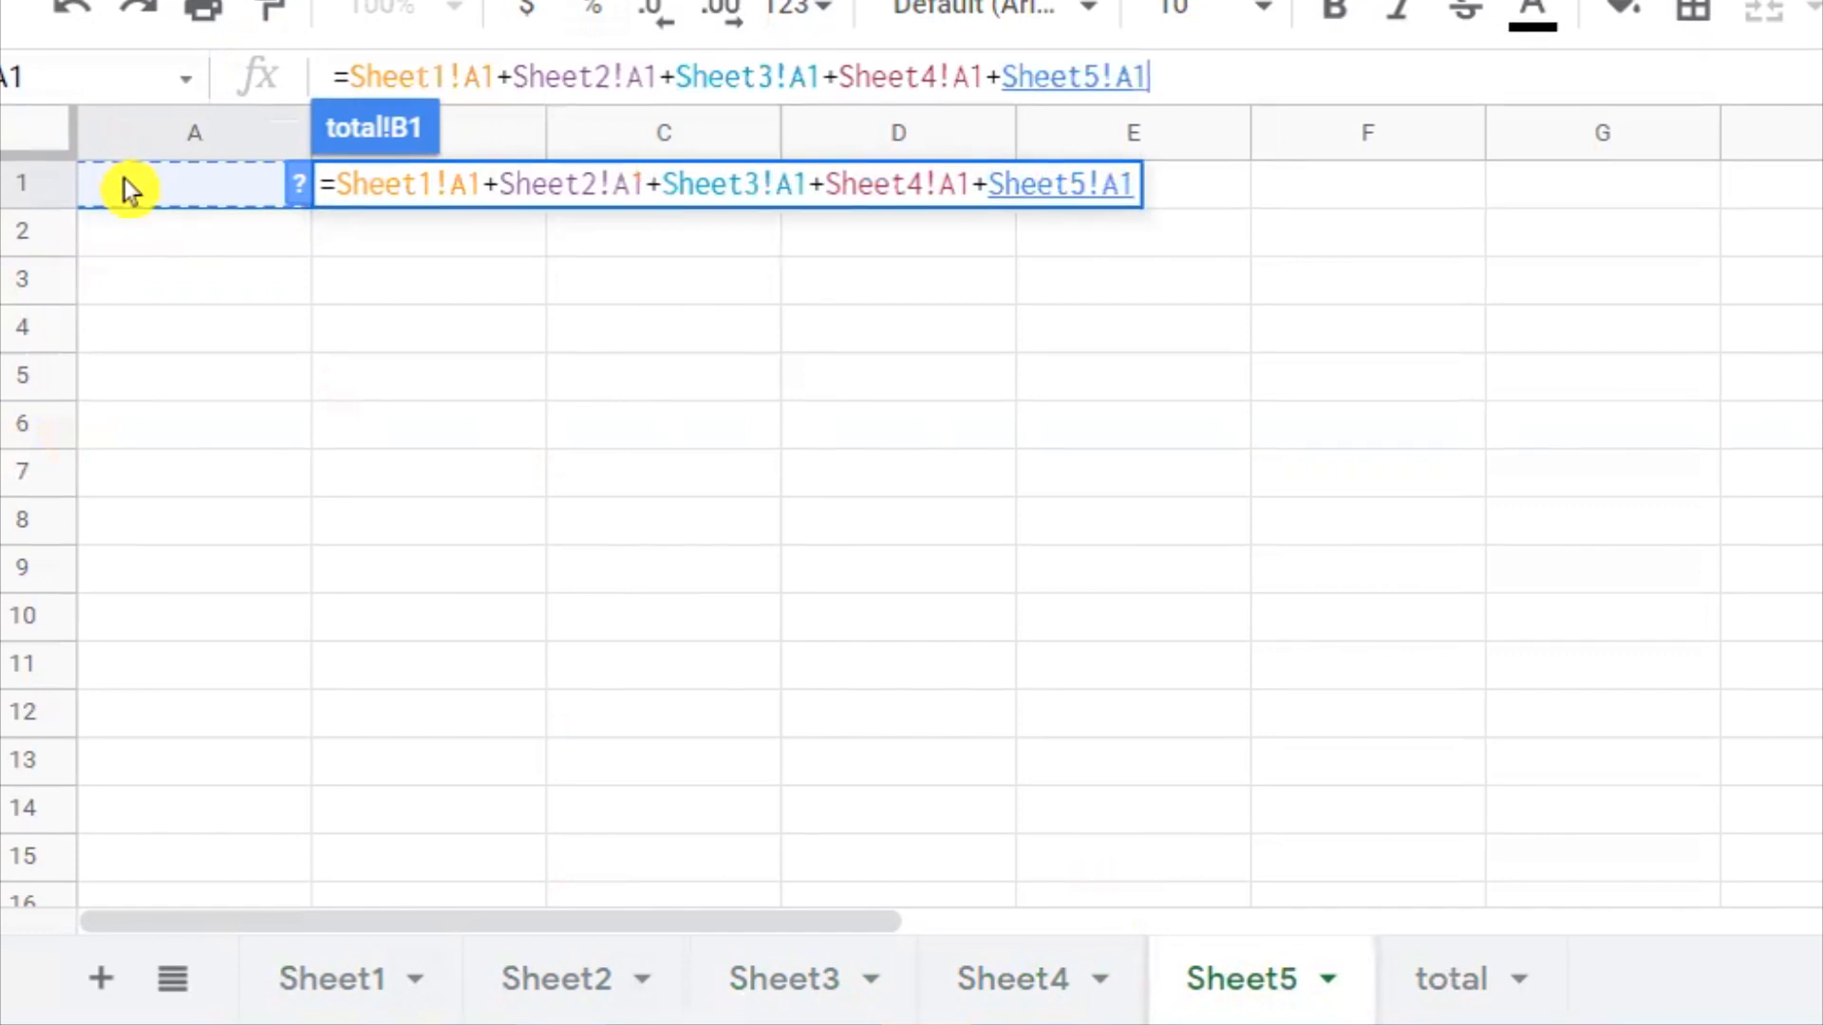
key("Return")
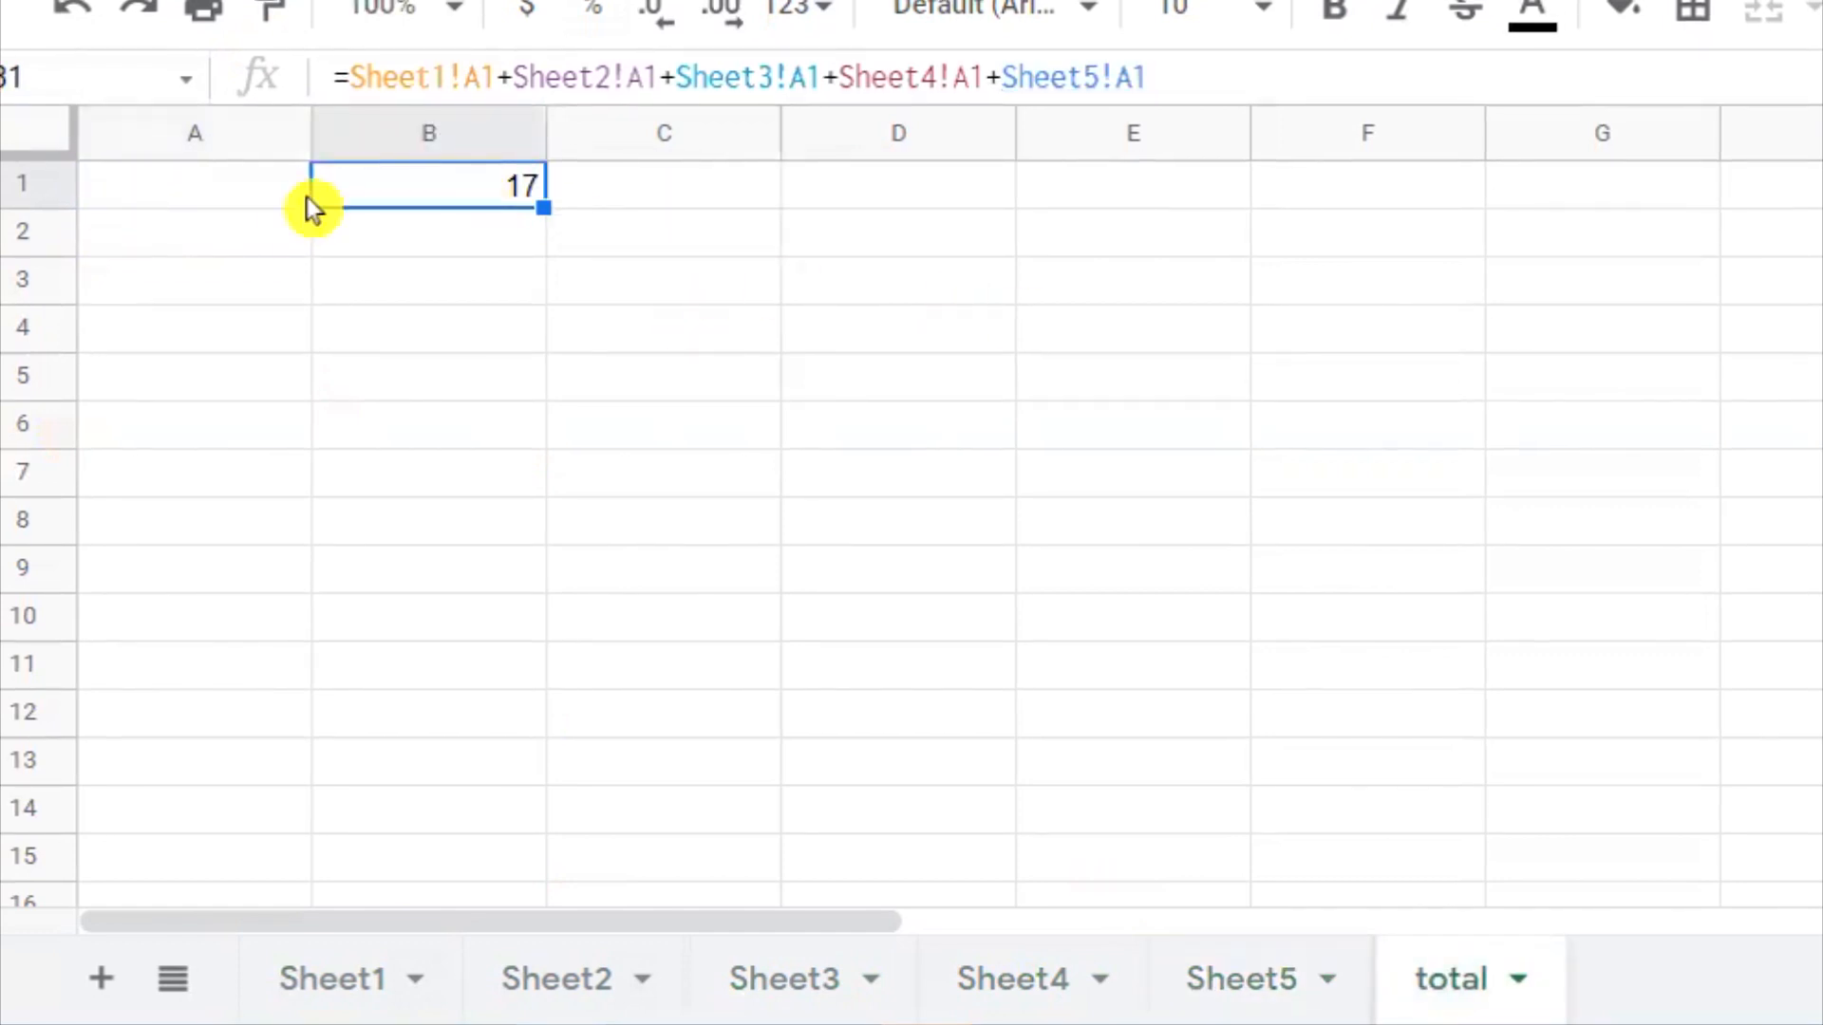
Check cell A1 on Sheet1 through Sheet5, and return to the total sheet.
left_click(302, 974)
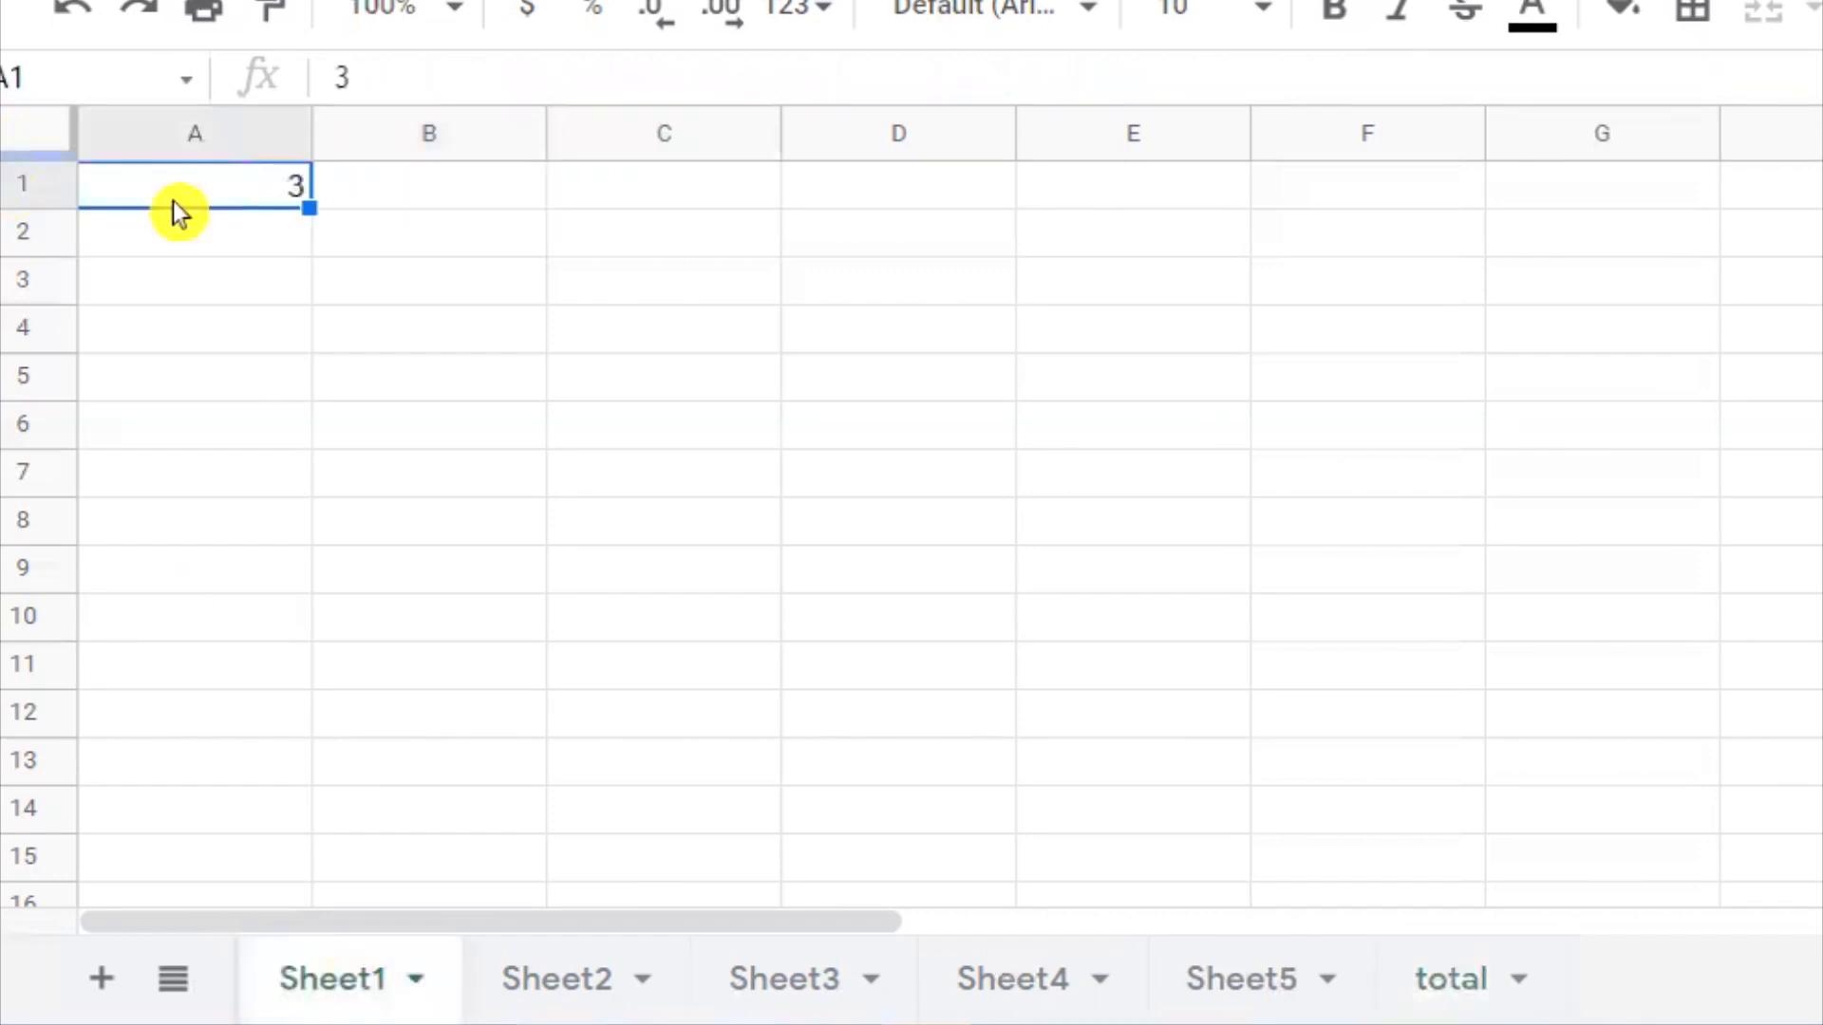
left_click(542, 976)
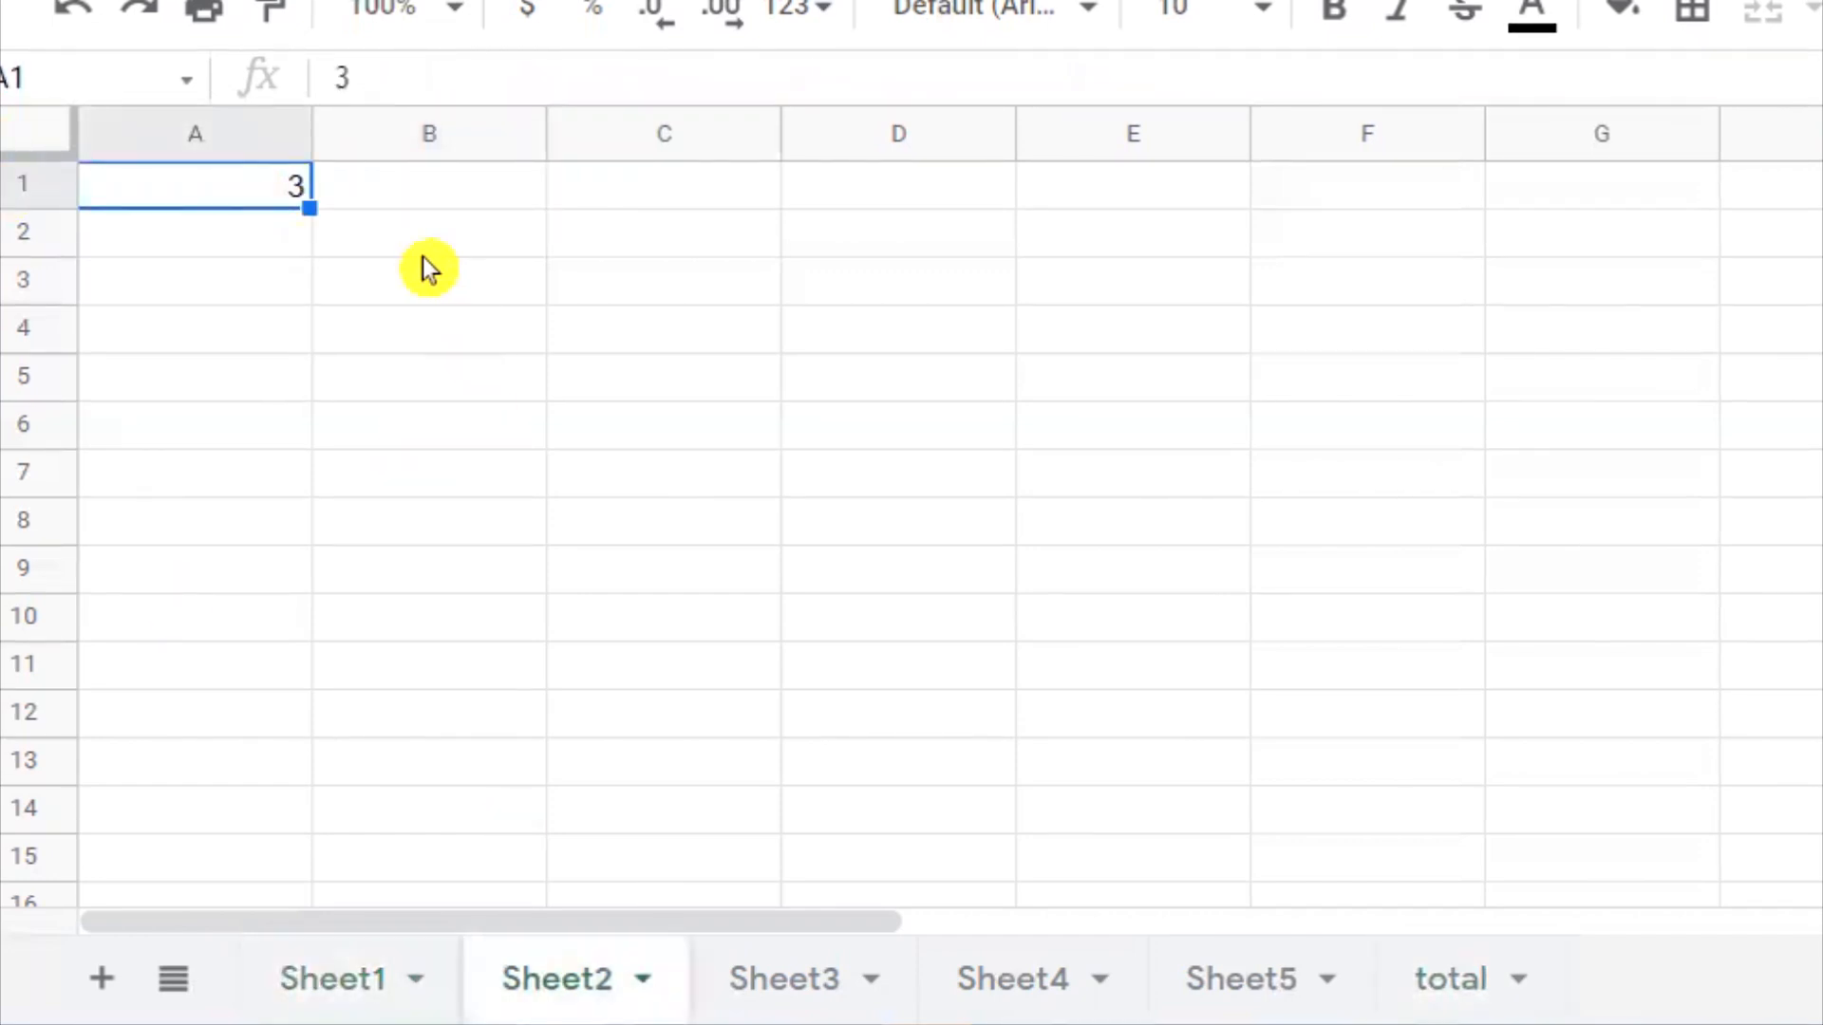
left_click(789, 982)
left_click(974, 993)
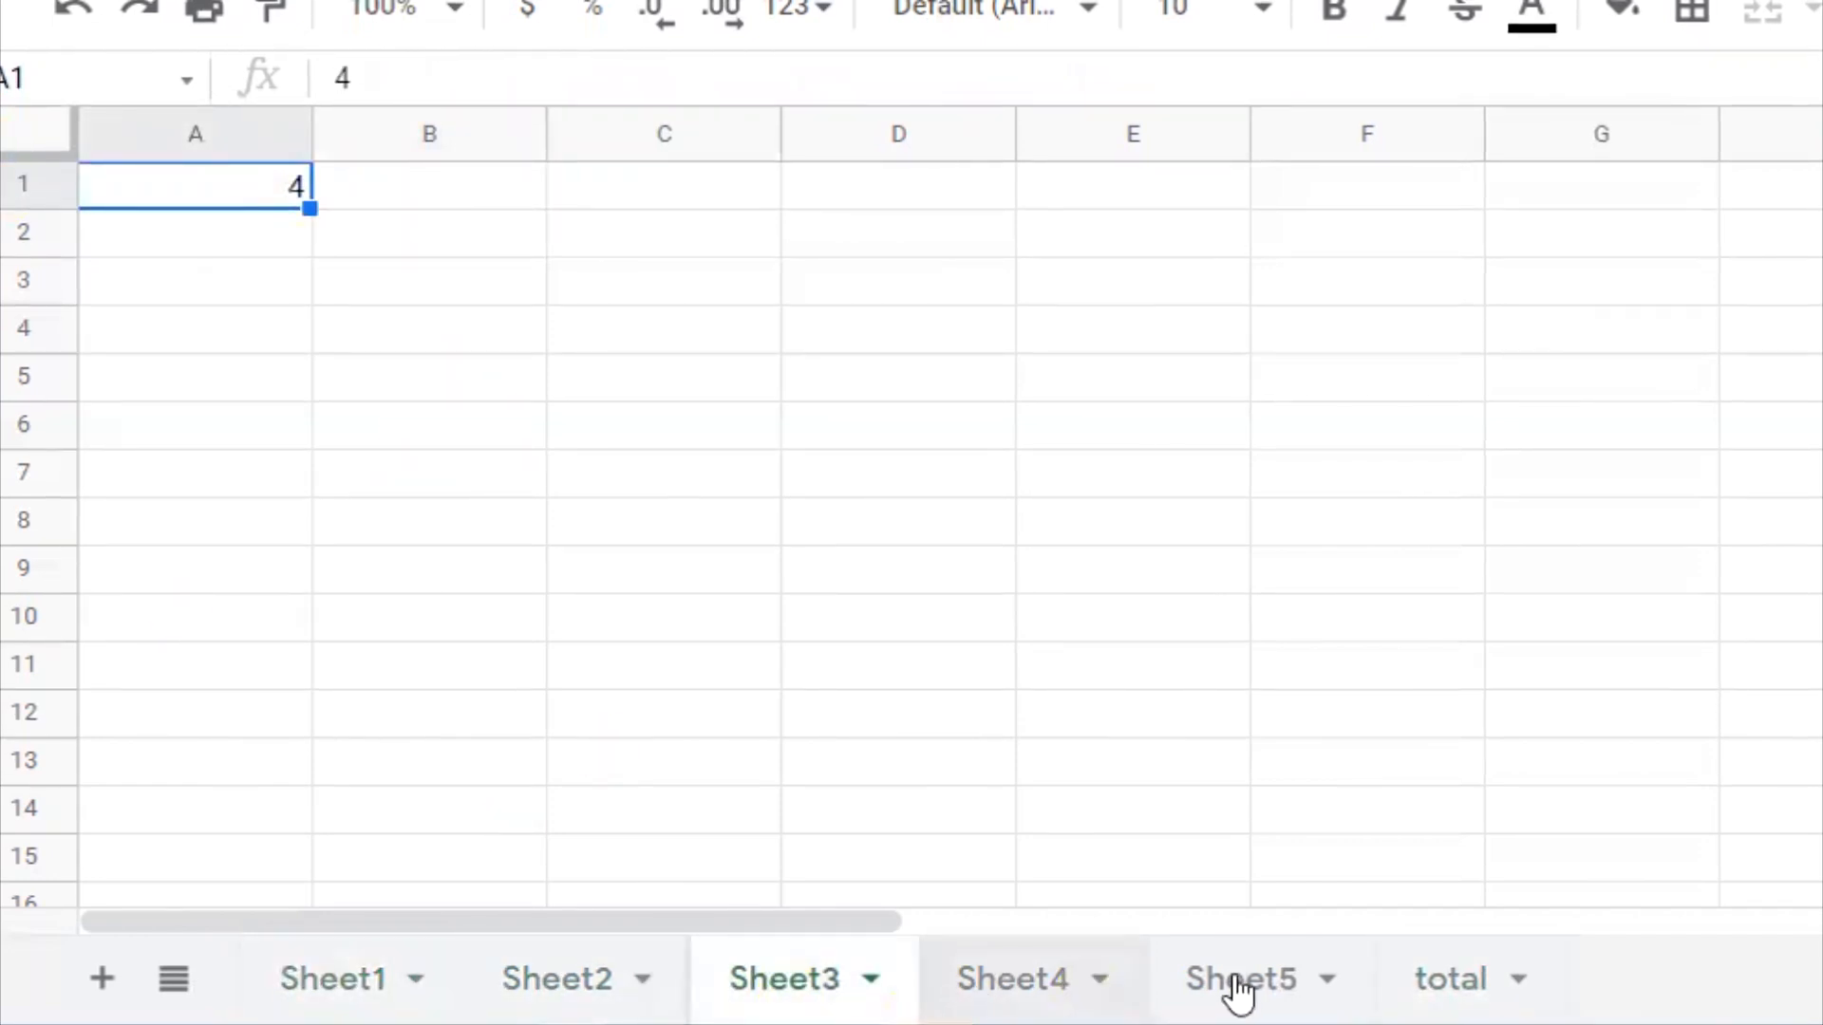
left_click(1233, 977)
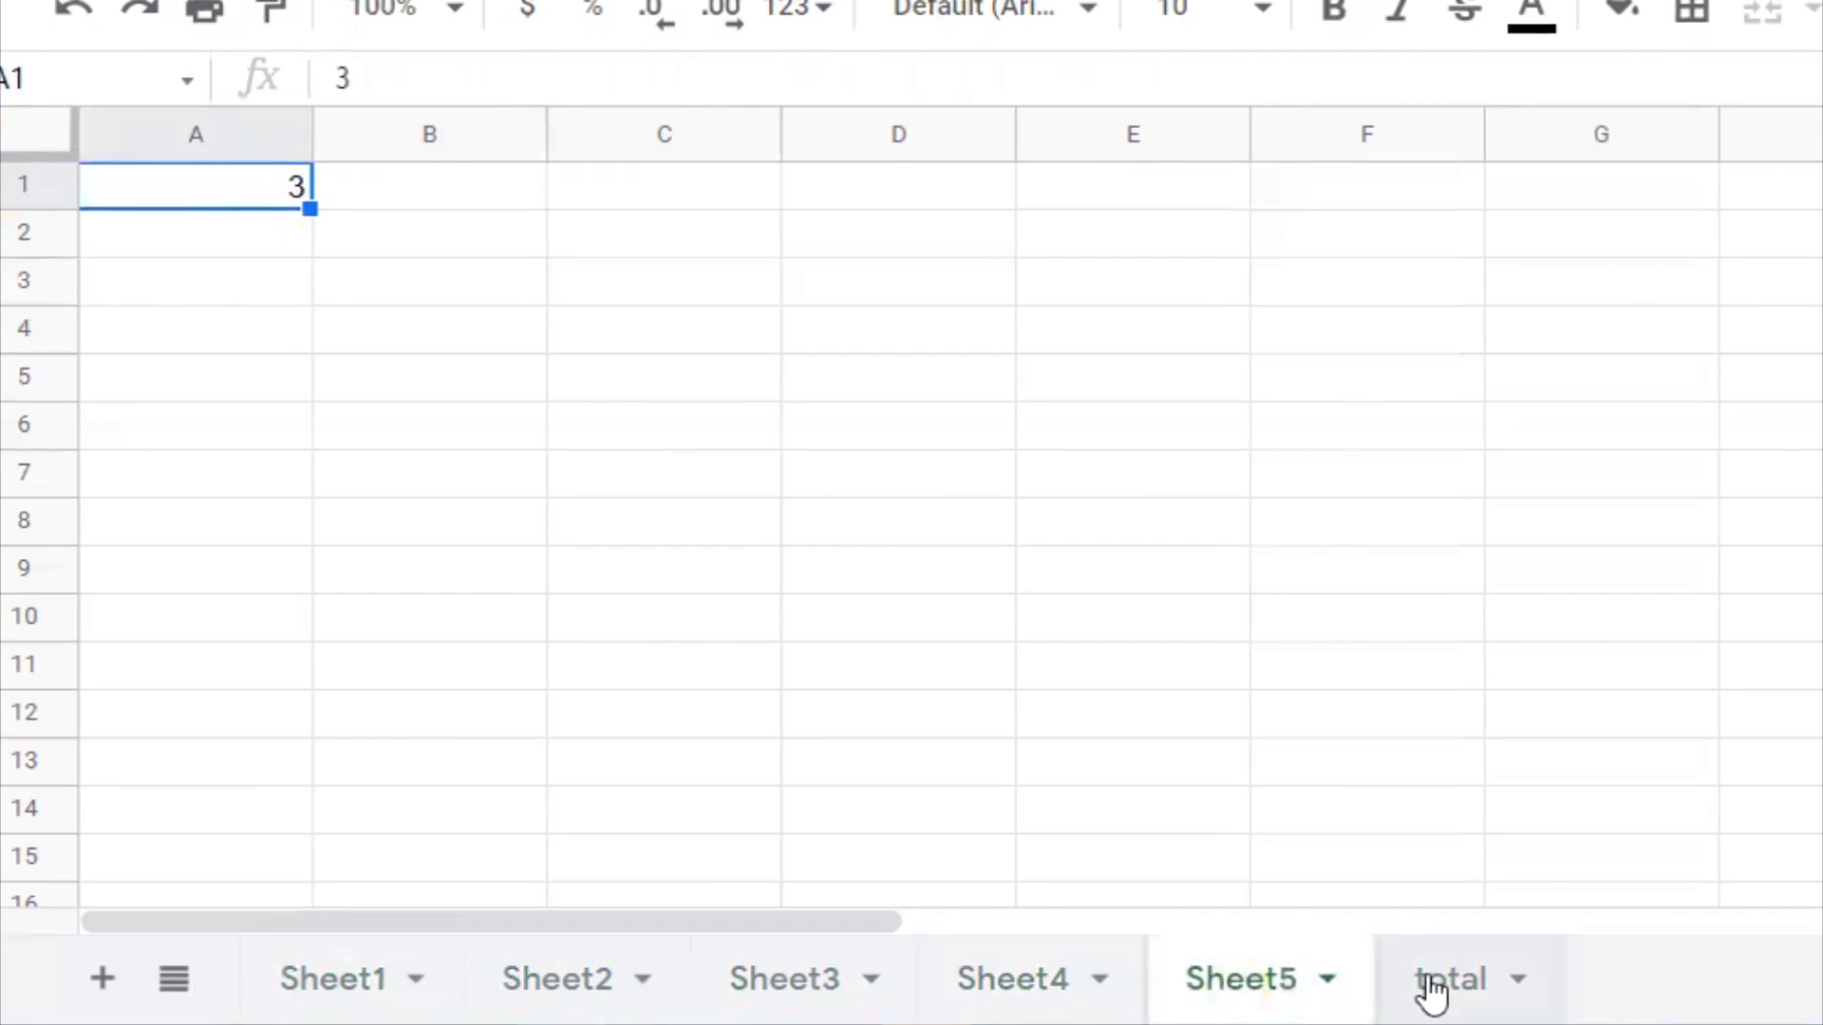
left_click(1427, 976)
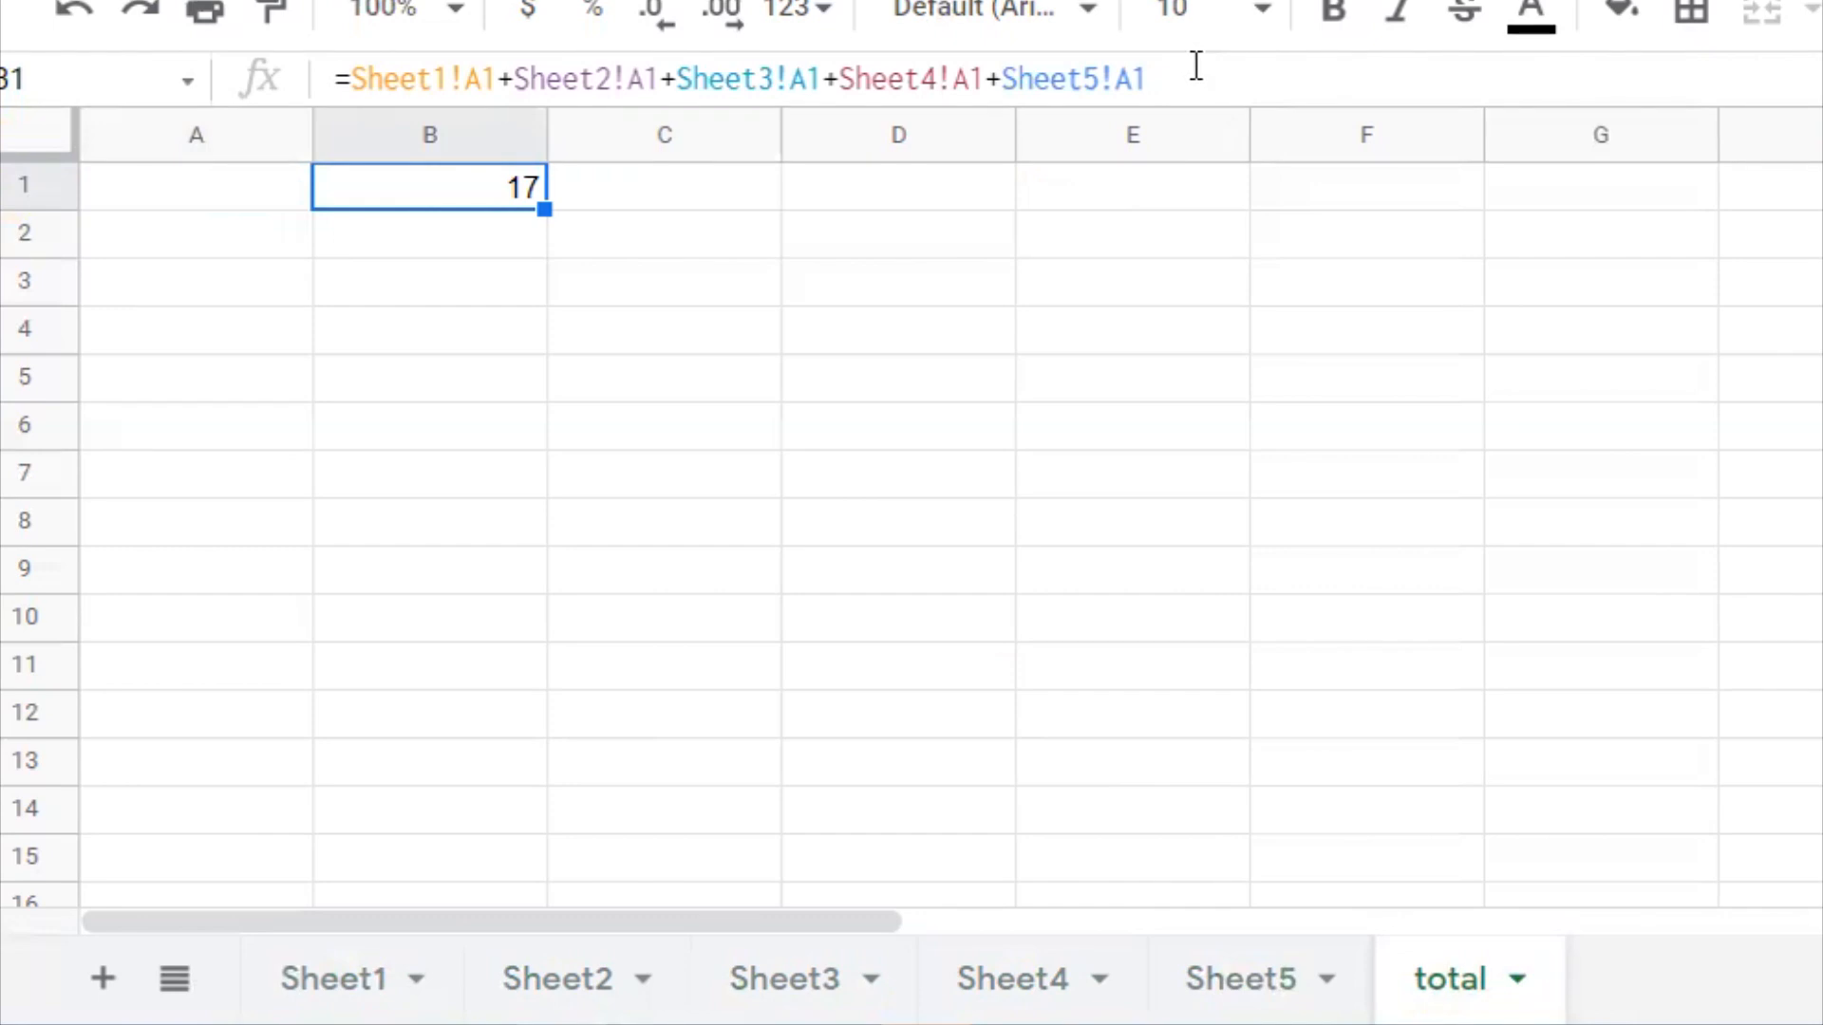
Replace the addition formula in cell B1 of the total sheet with a SUM function whose first argument is Sheet1!A1.
left_click_drag(1196, 66, 101, 125)
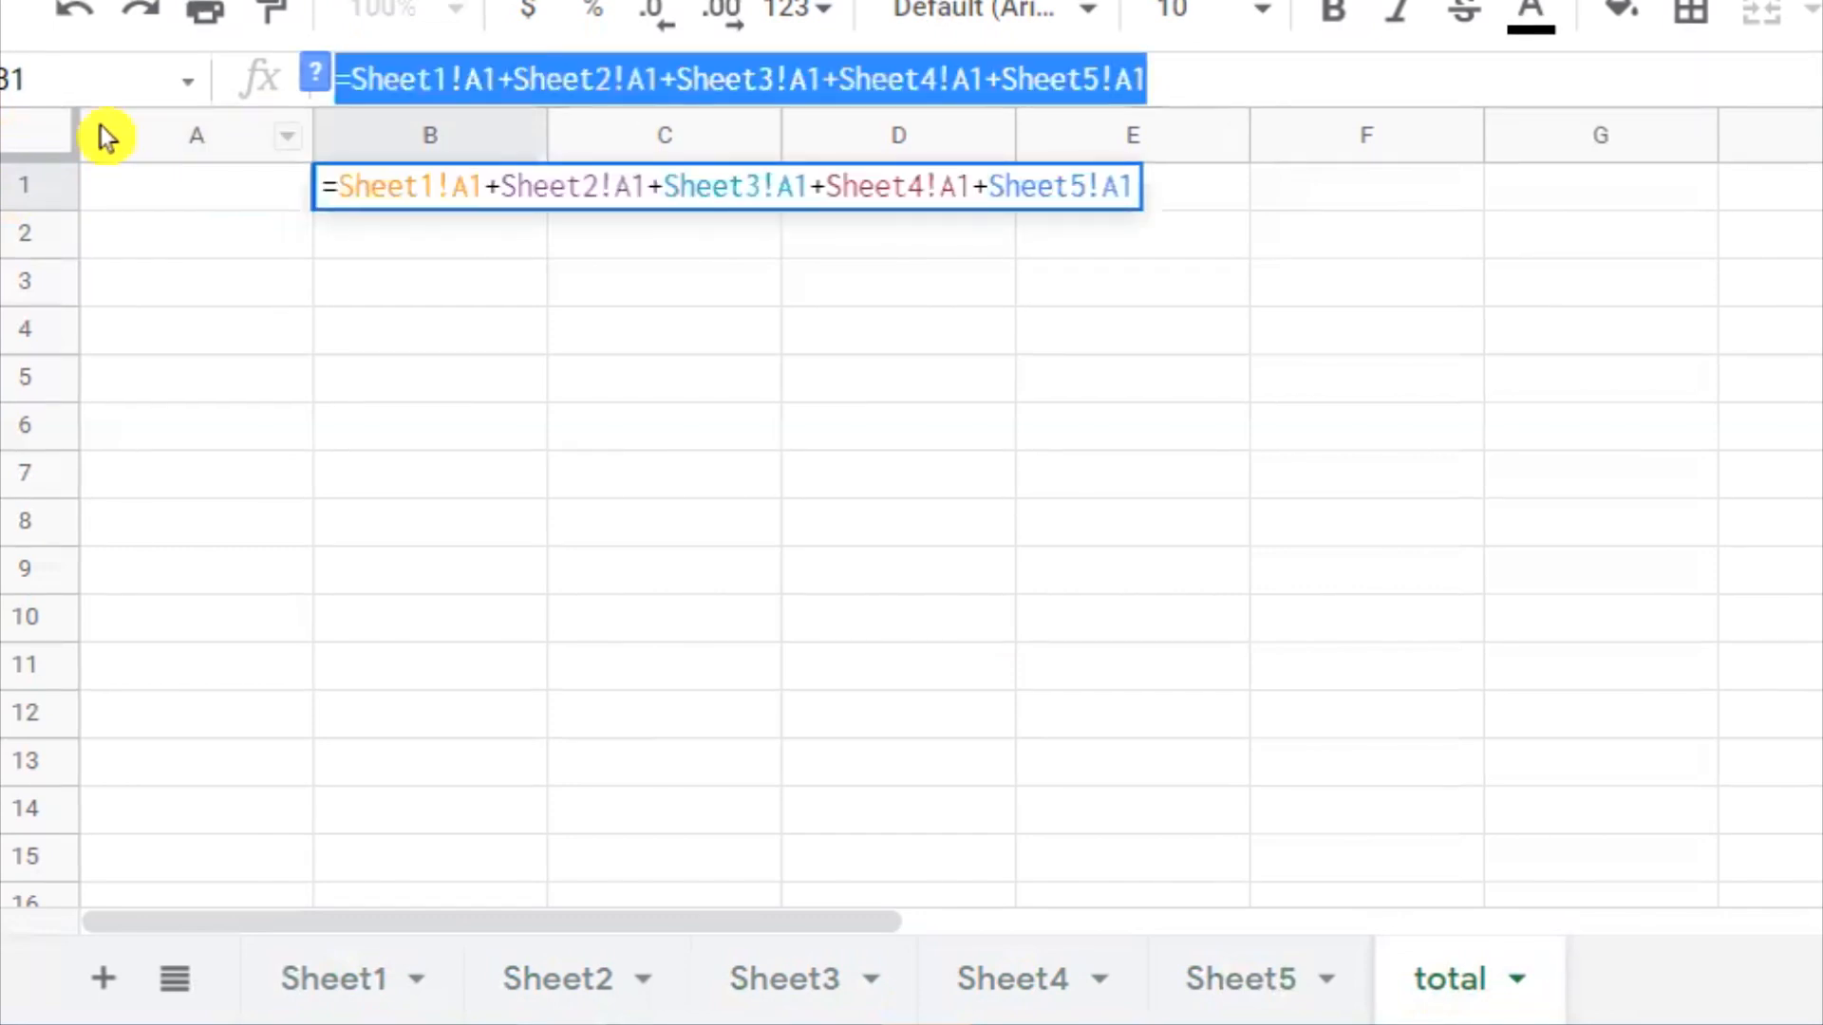
type("=ssU")
key("BackSpace")
key("BackSpace")
key("BackSpace")
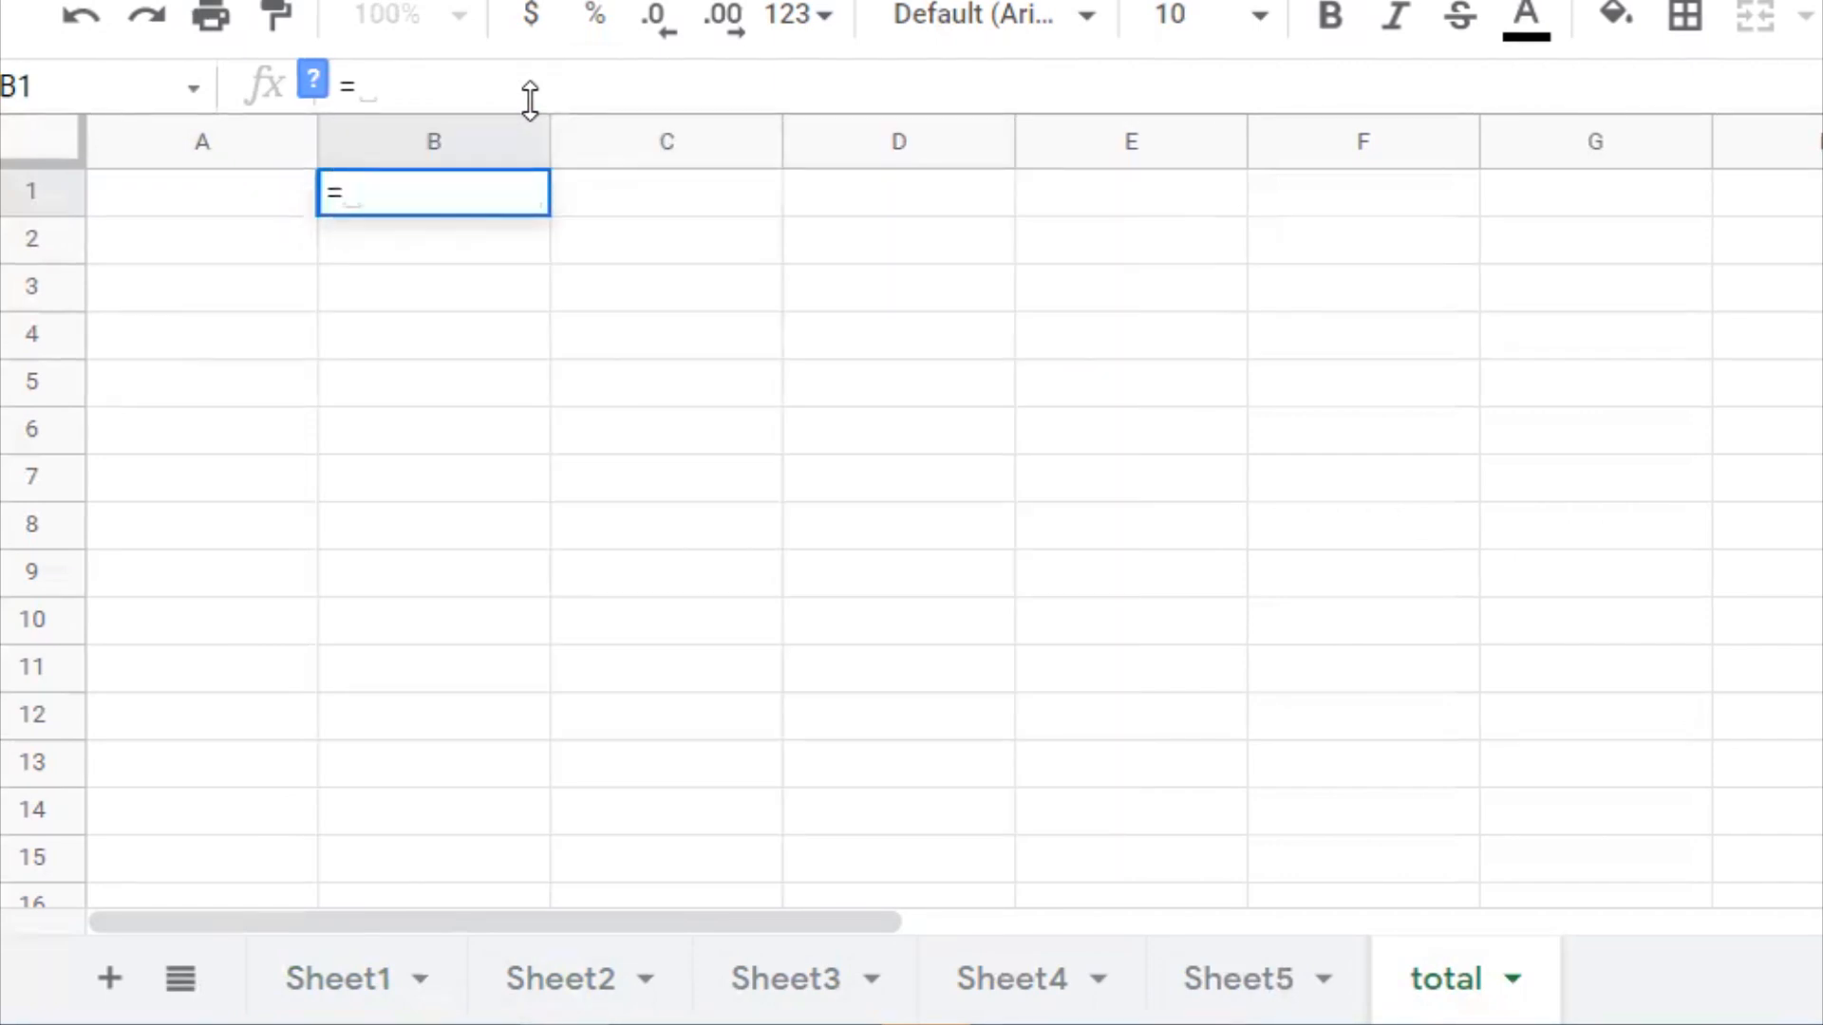
type("sum(")
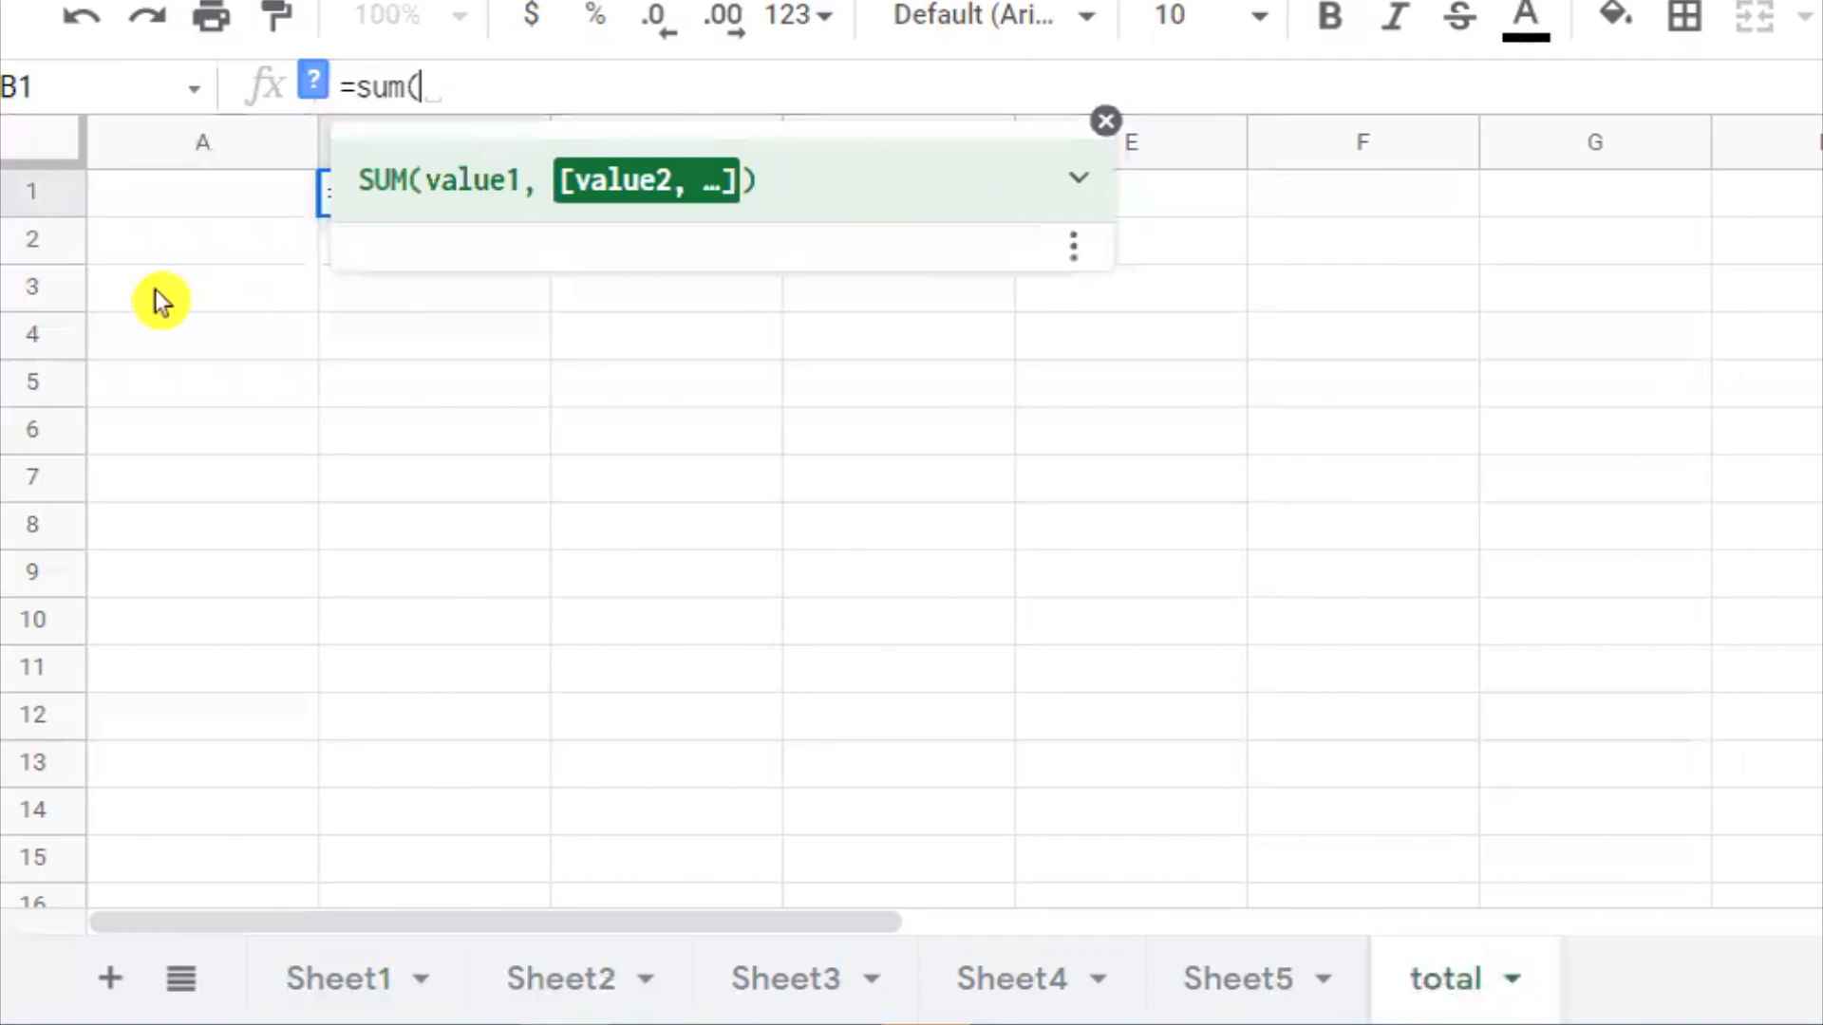
left_click(315, 984)
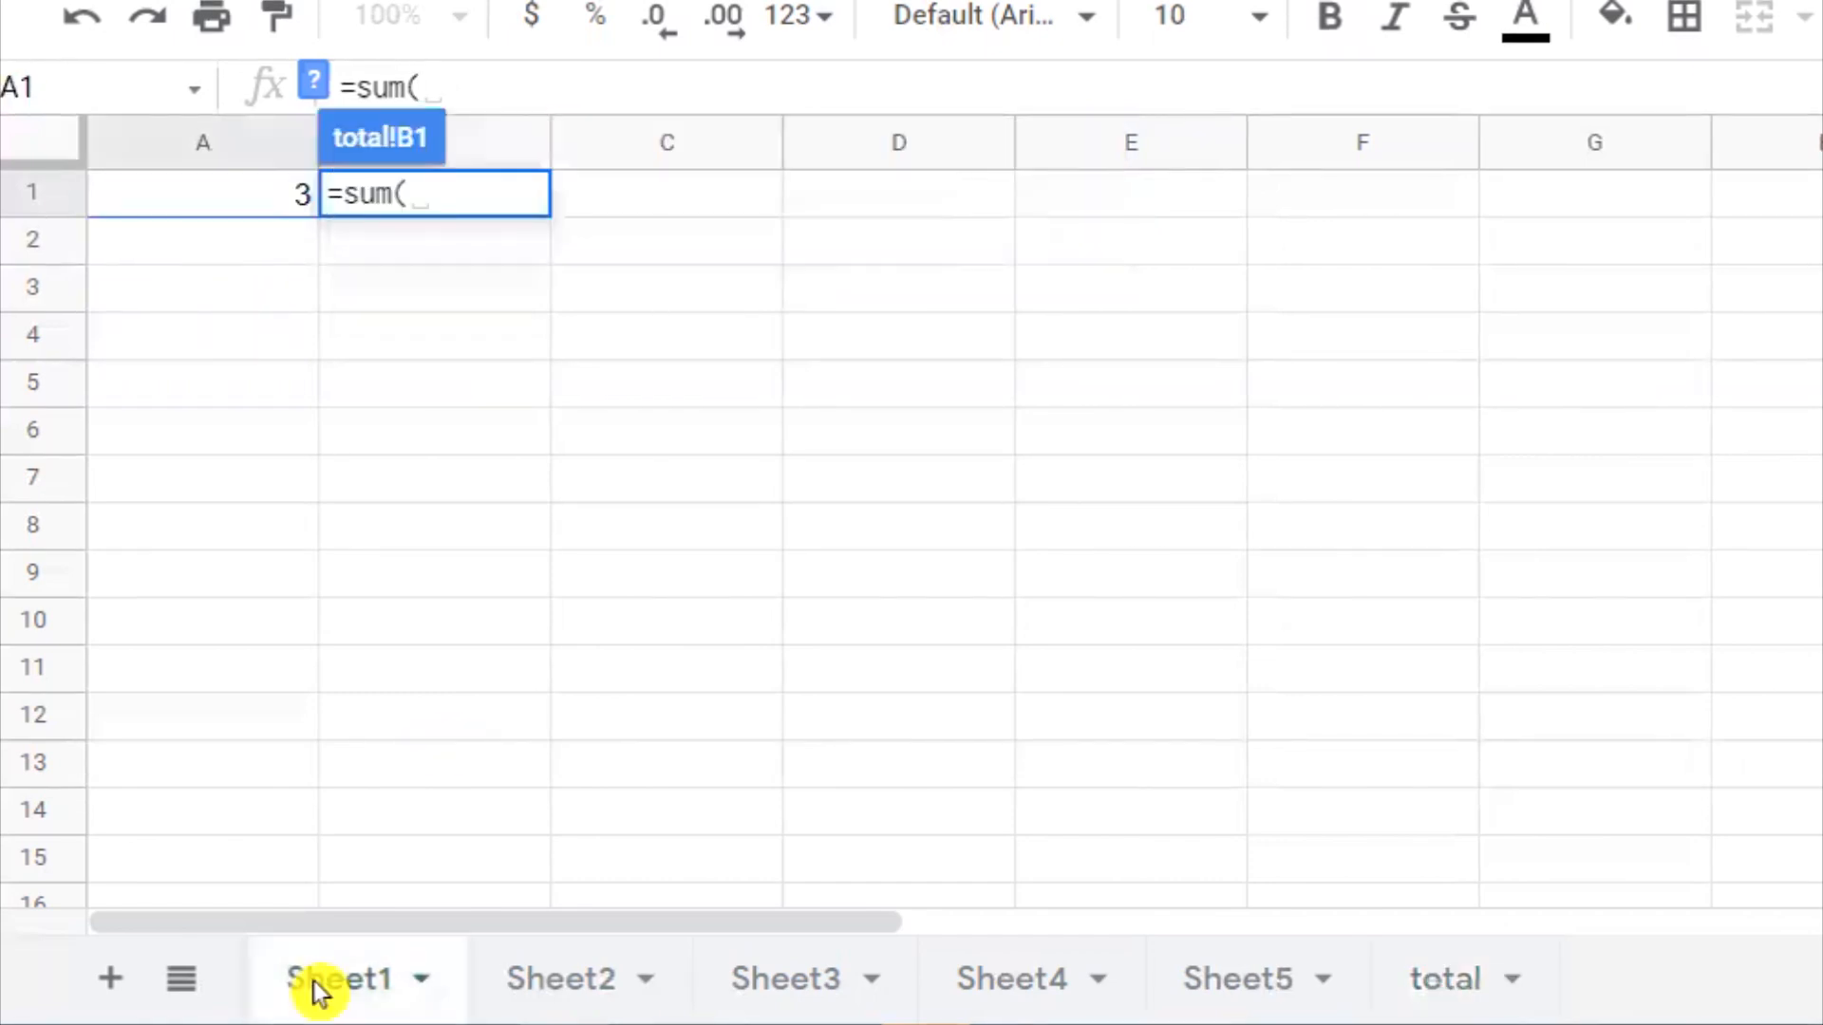
left_click(163, 182)
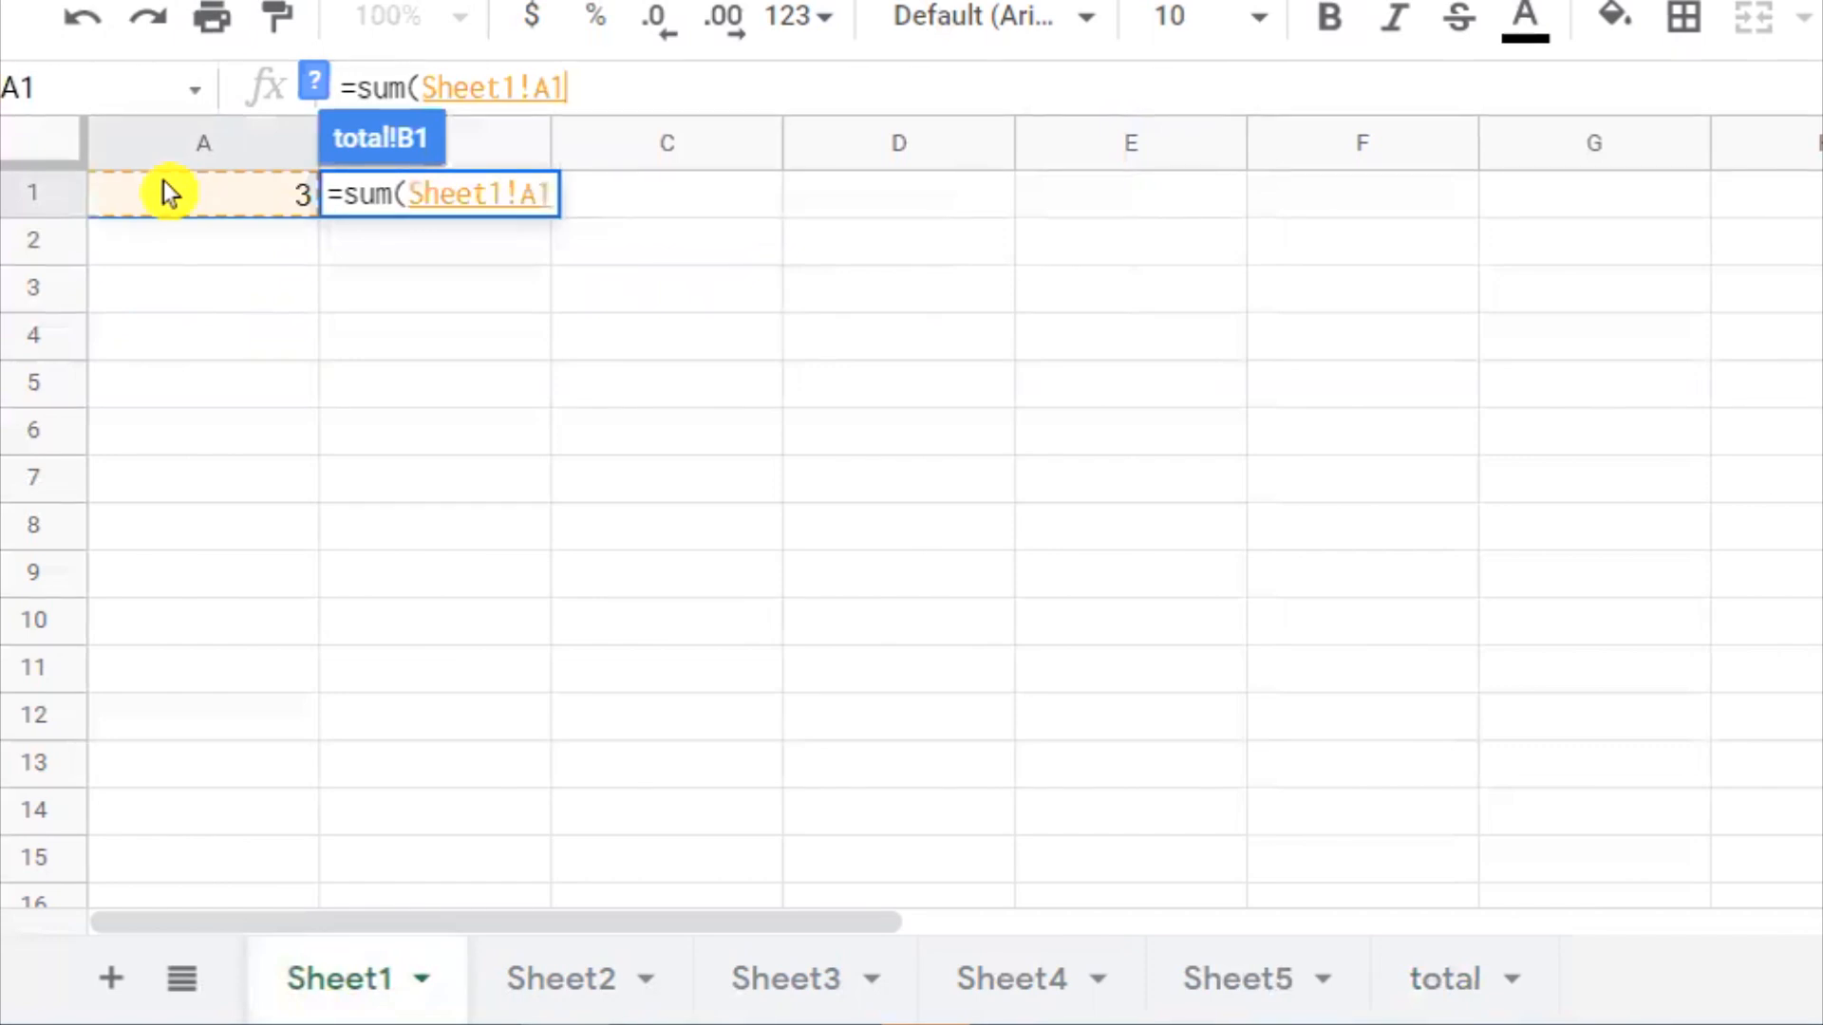
Add Sheet2!A18 and Sheet3!A1 as the second and third arguments of the SUM formula.
type(",")
left_click(561, 981)
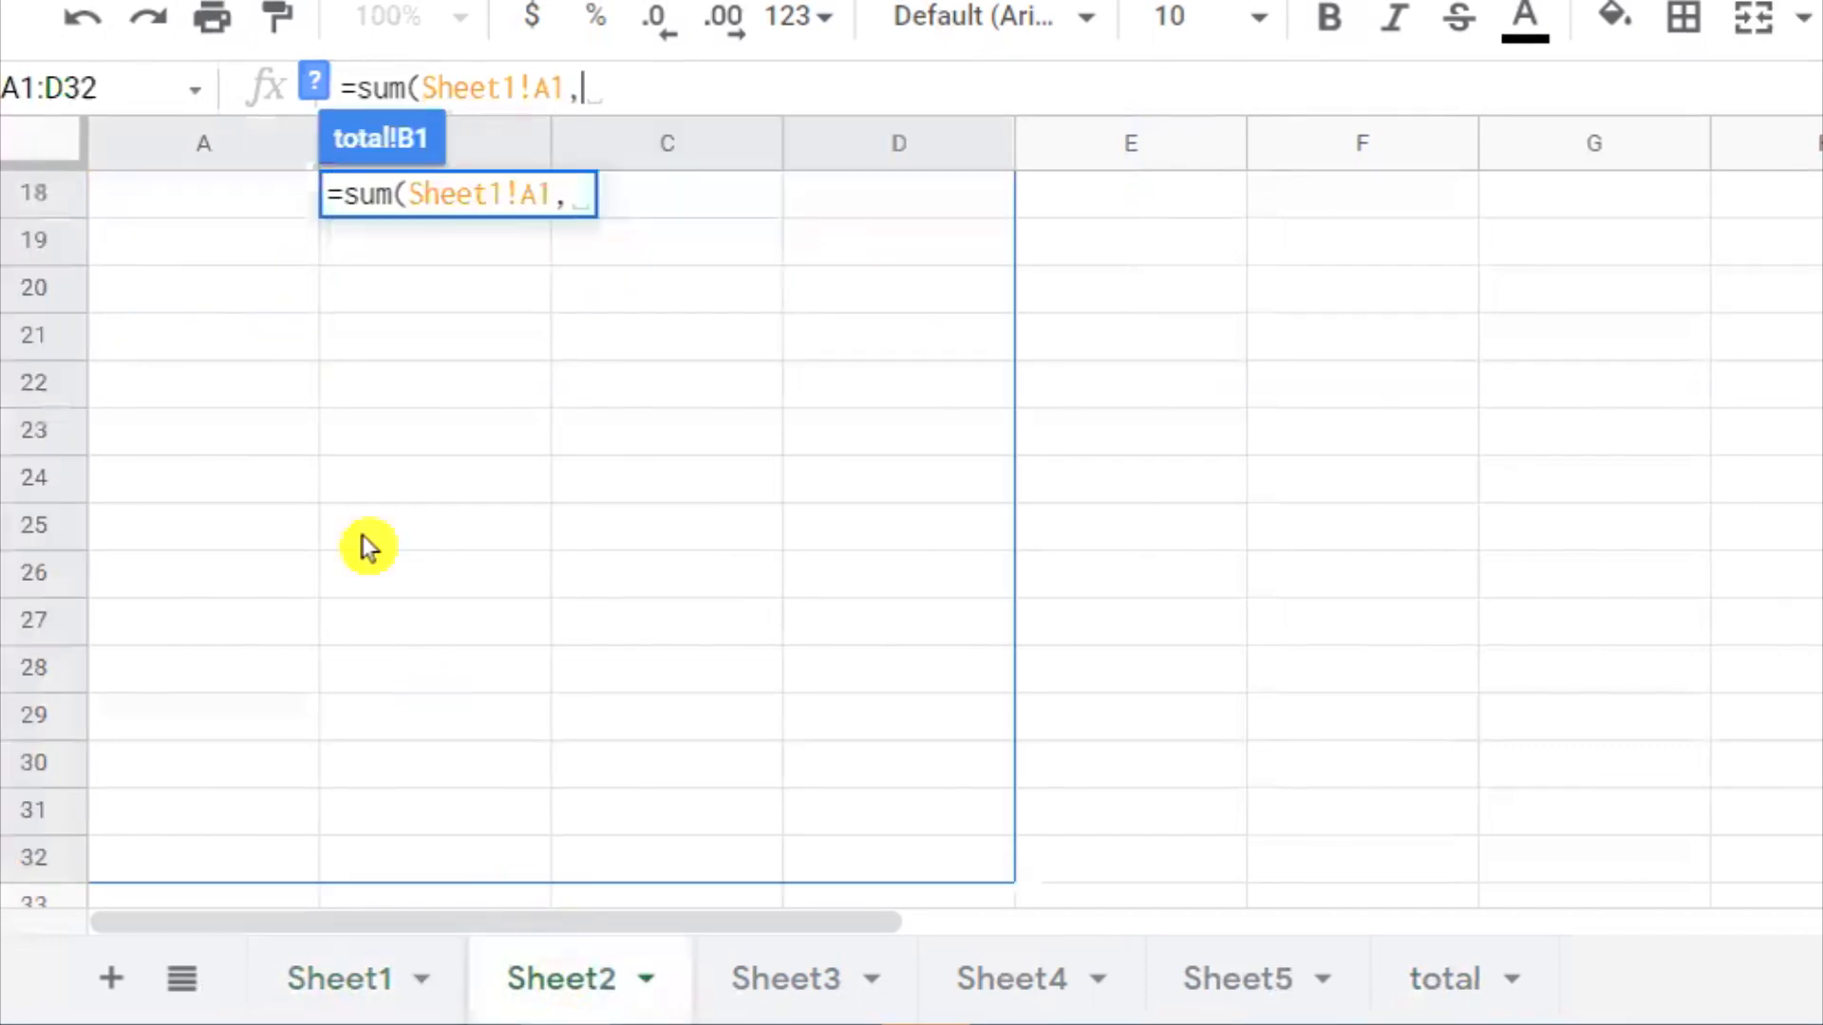
left_click(172, 197)
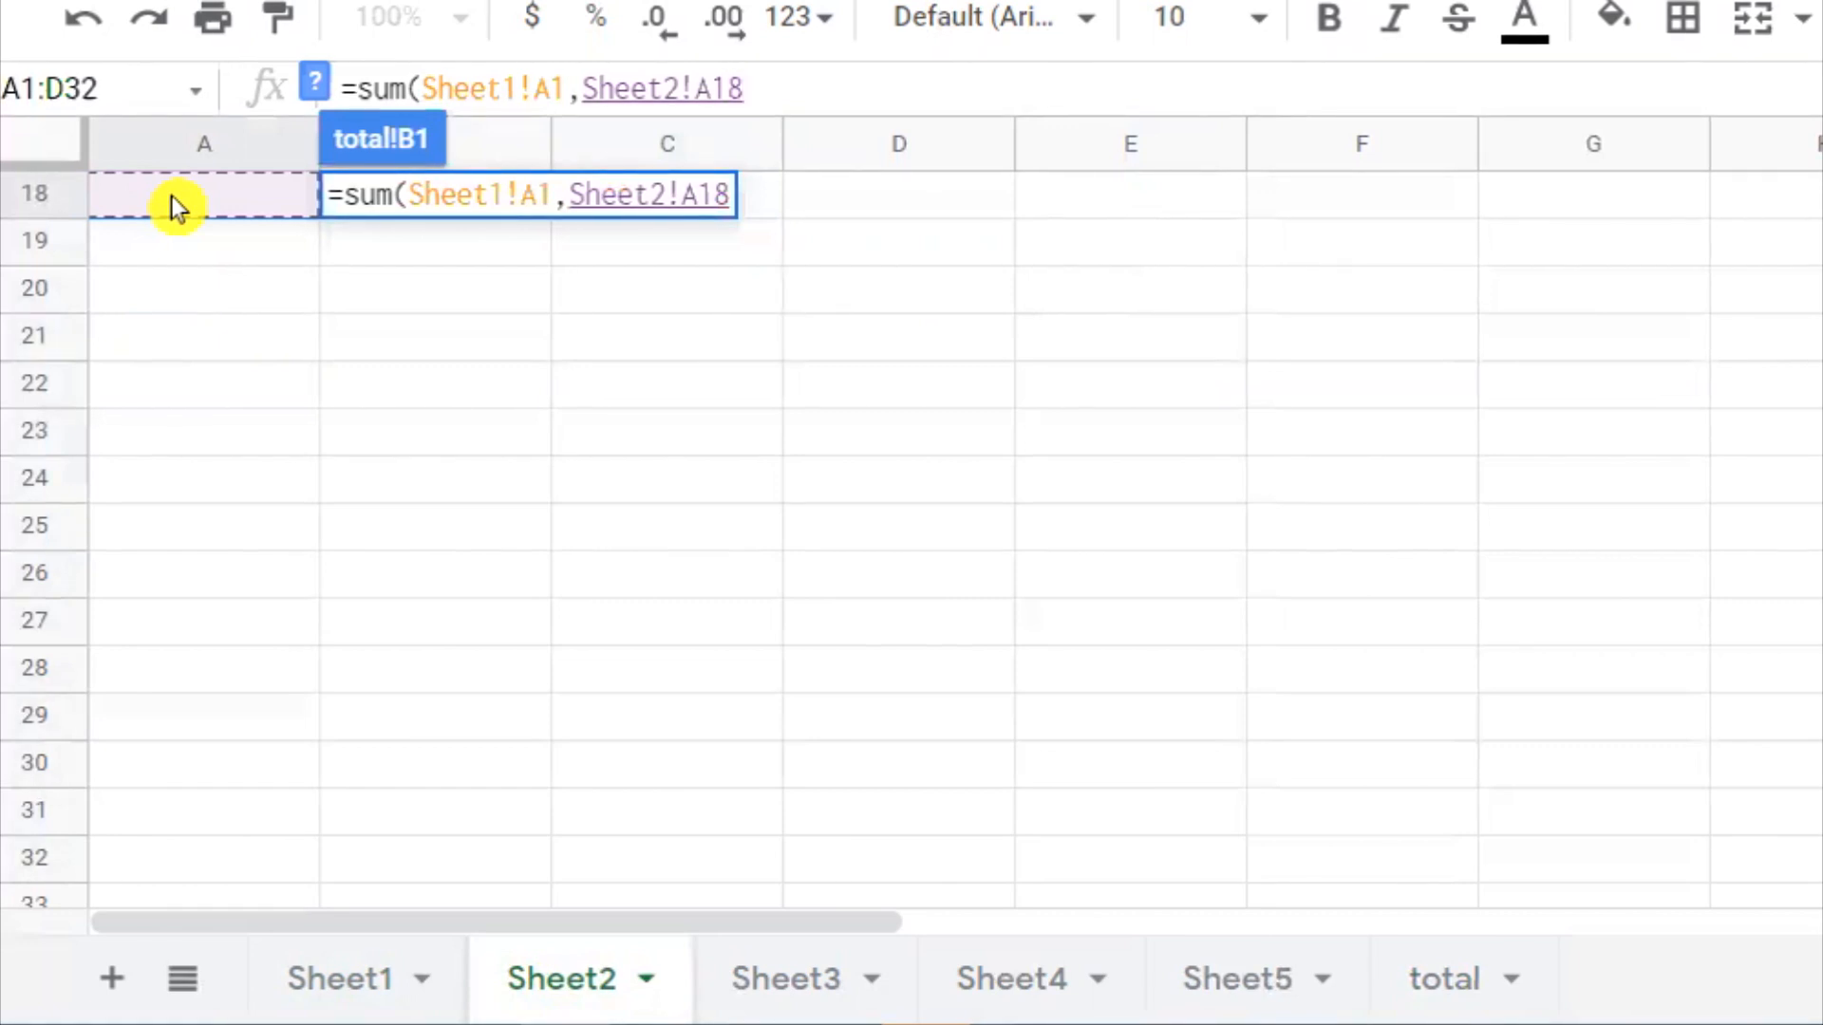
type(",")
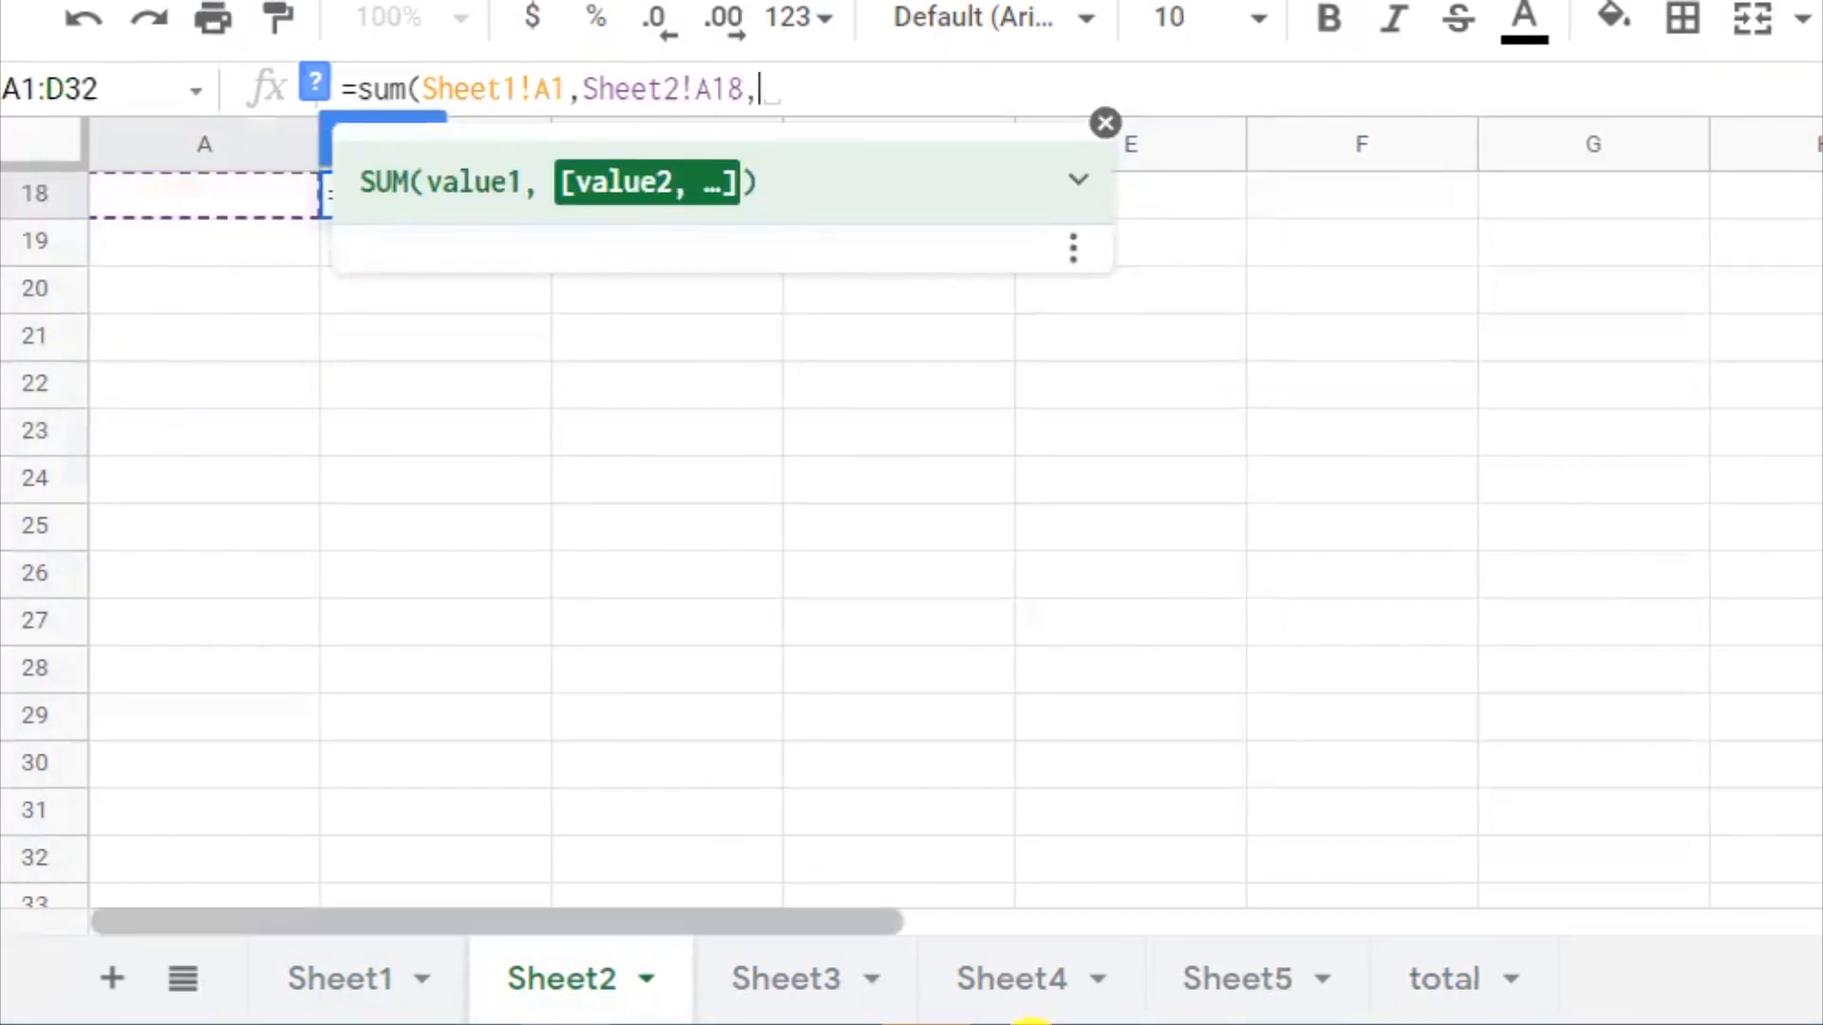
left_click(772, 981)
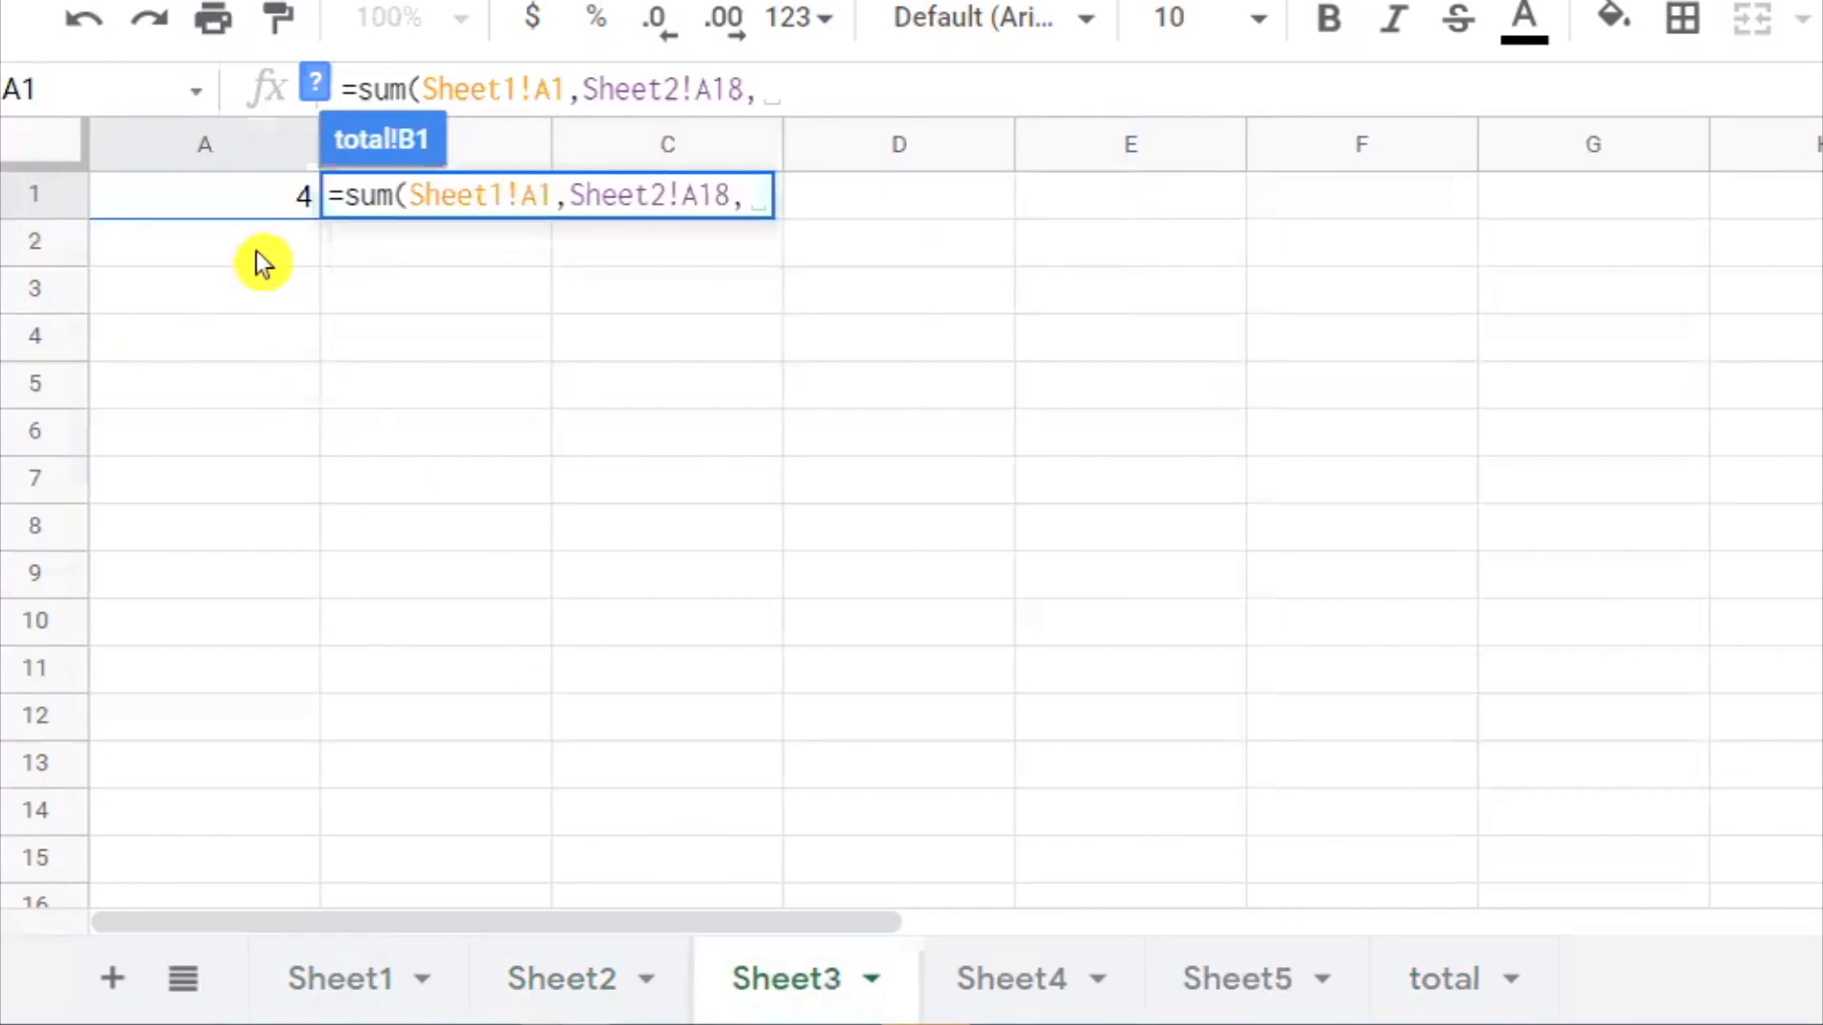
left_click(240, 200)
type(",")
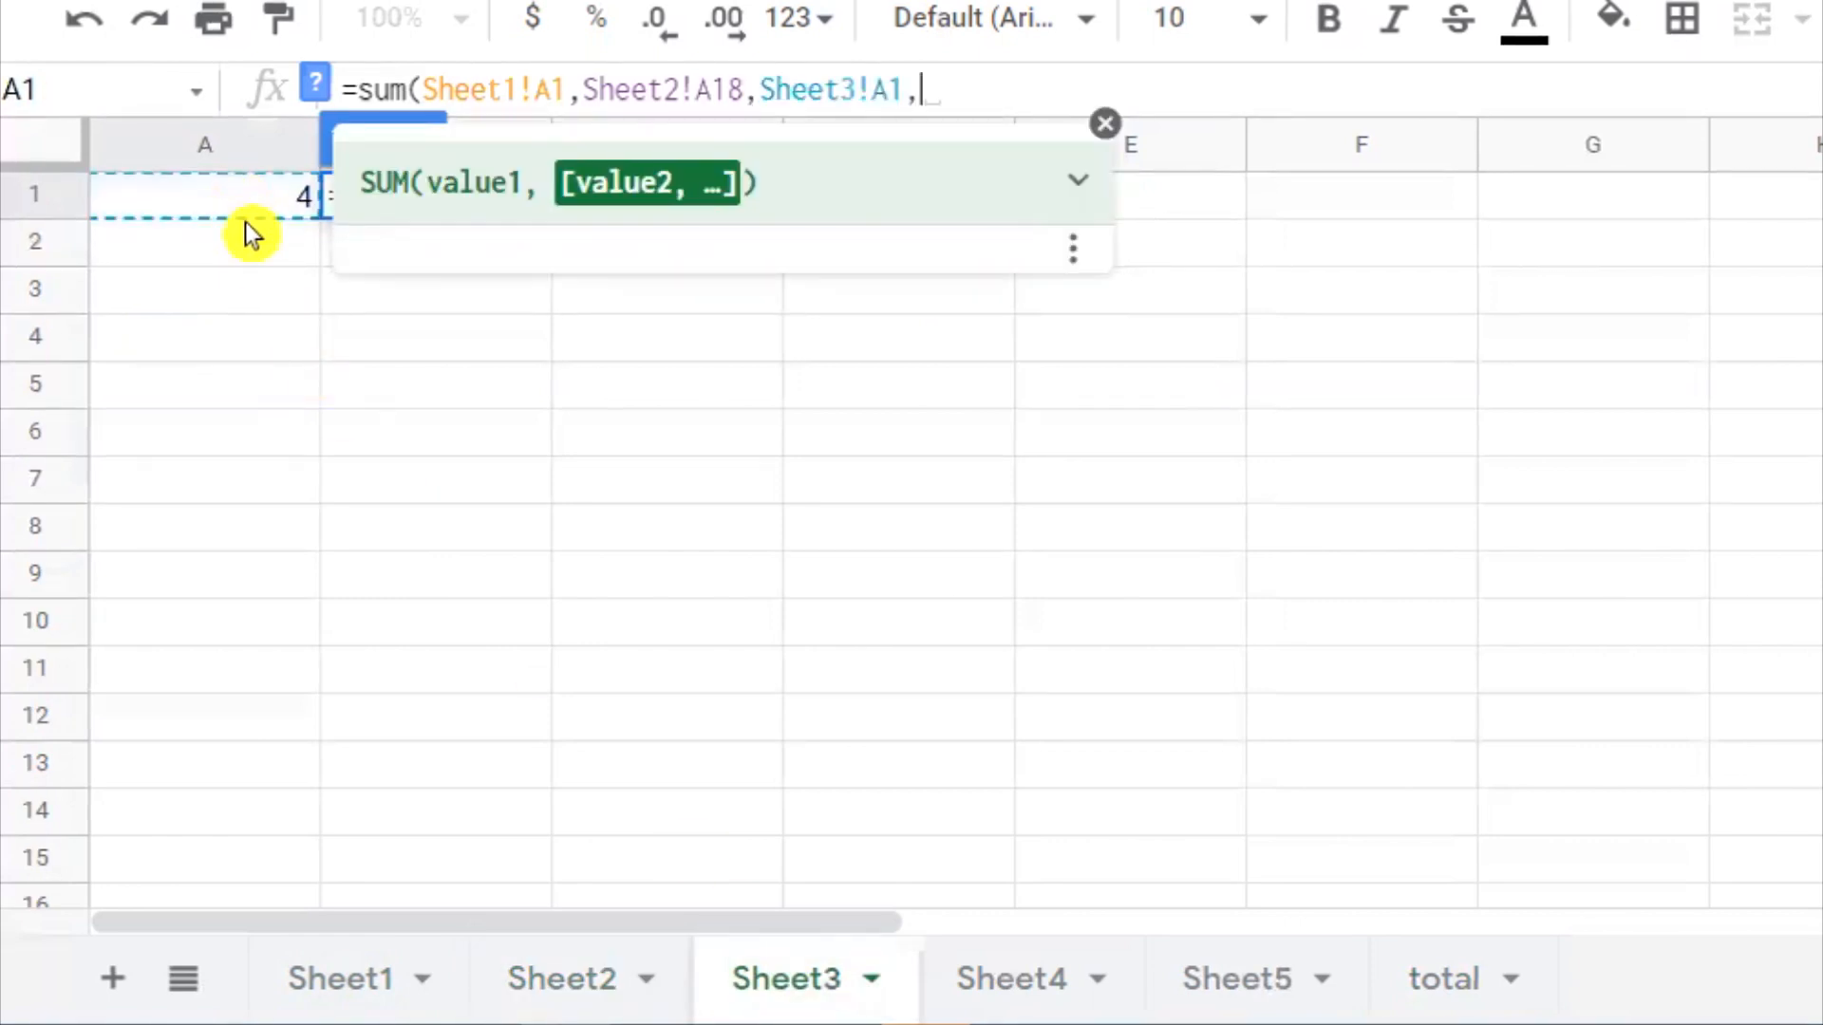
Add Sheet4!A1 and Sheet5!A1 as the final SUM arguments, close the parenthesis and enter the formula.
left_click(1006, 987)
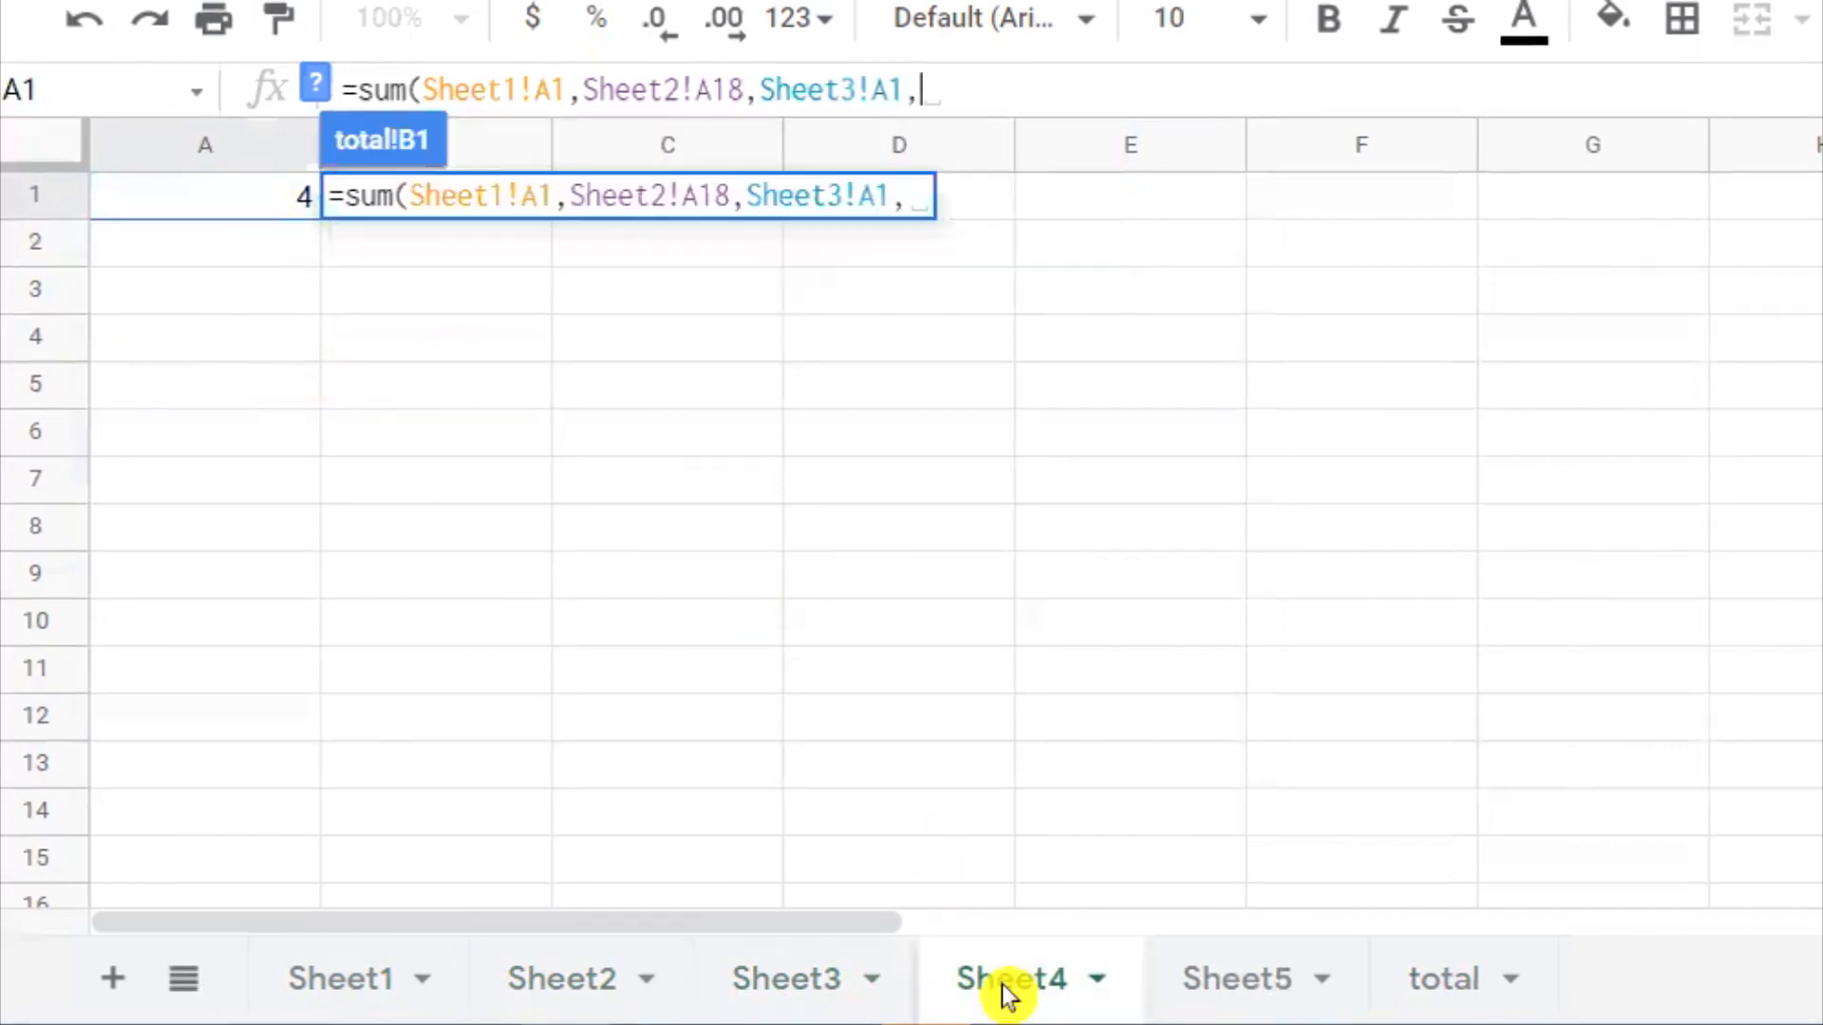
left_click(209, 197)
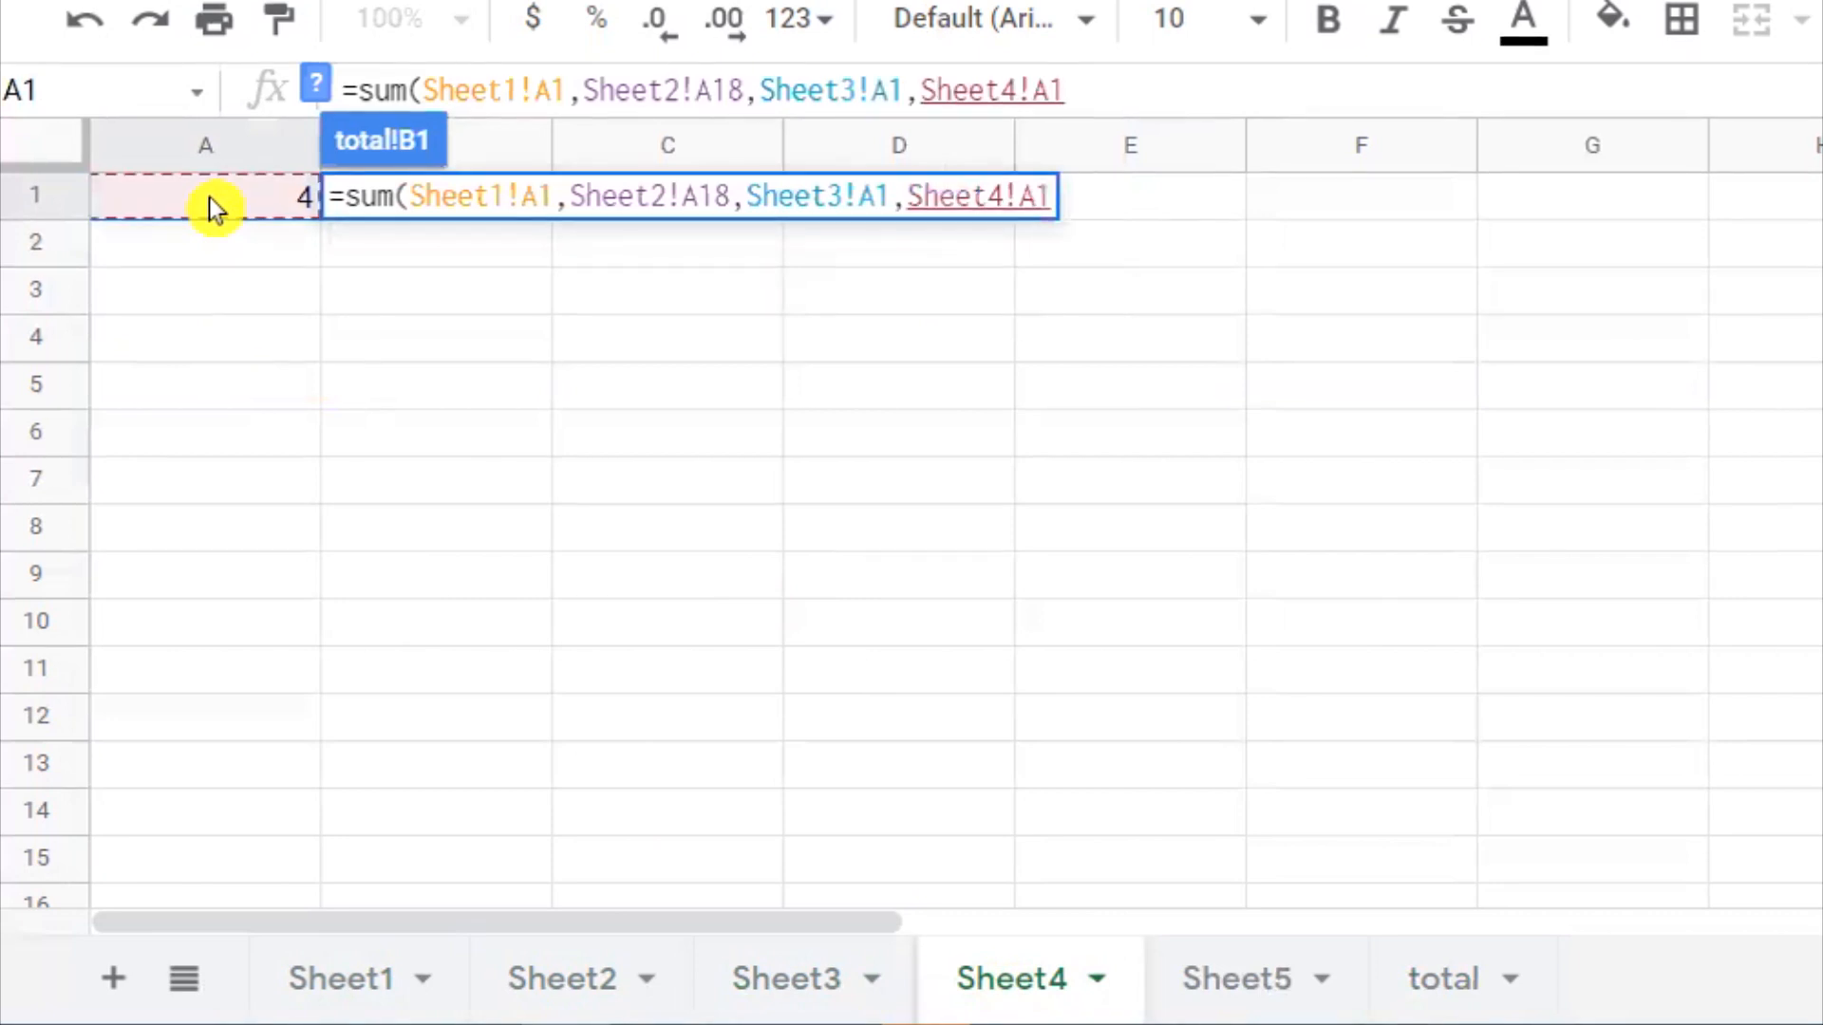
type(",")
left_click(1244, 987)
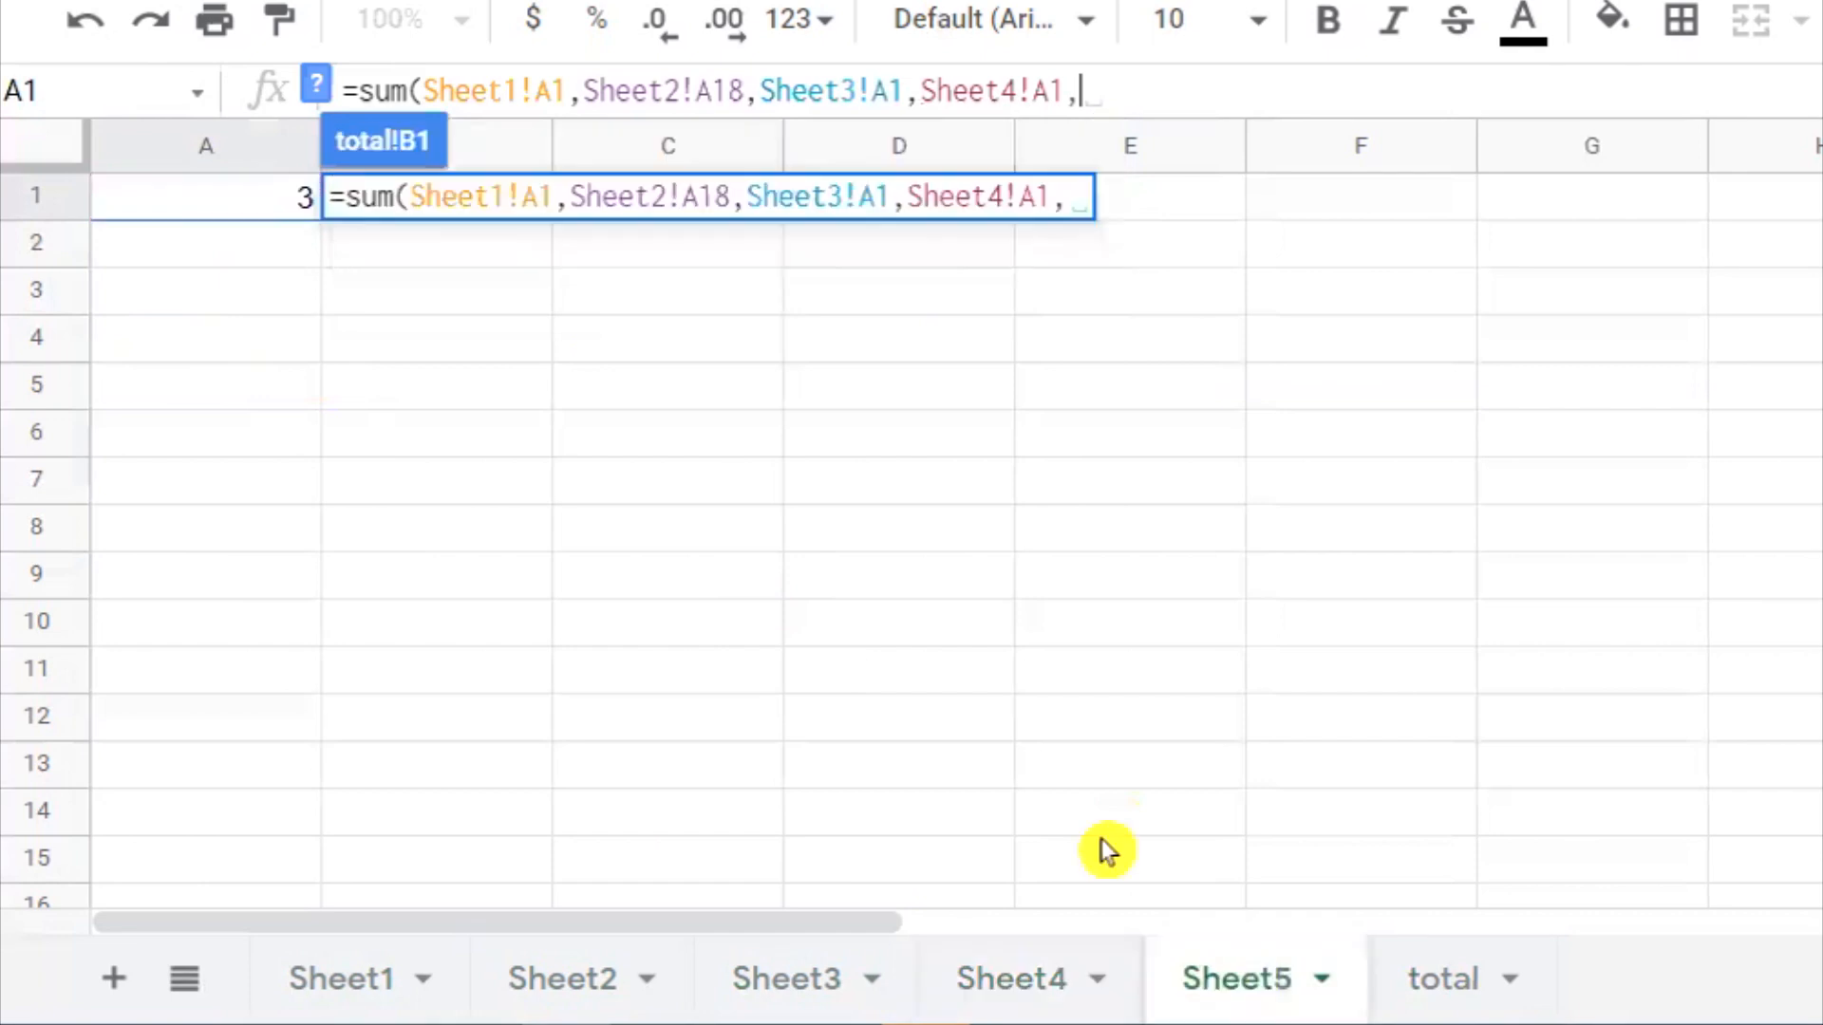
left_click(247, 209)
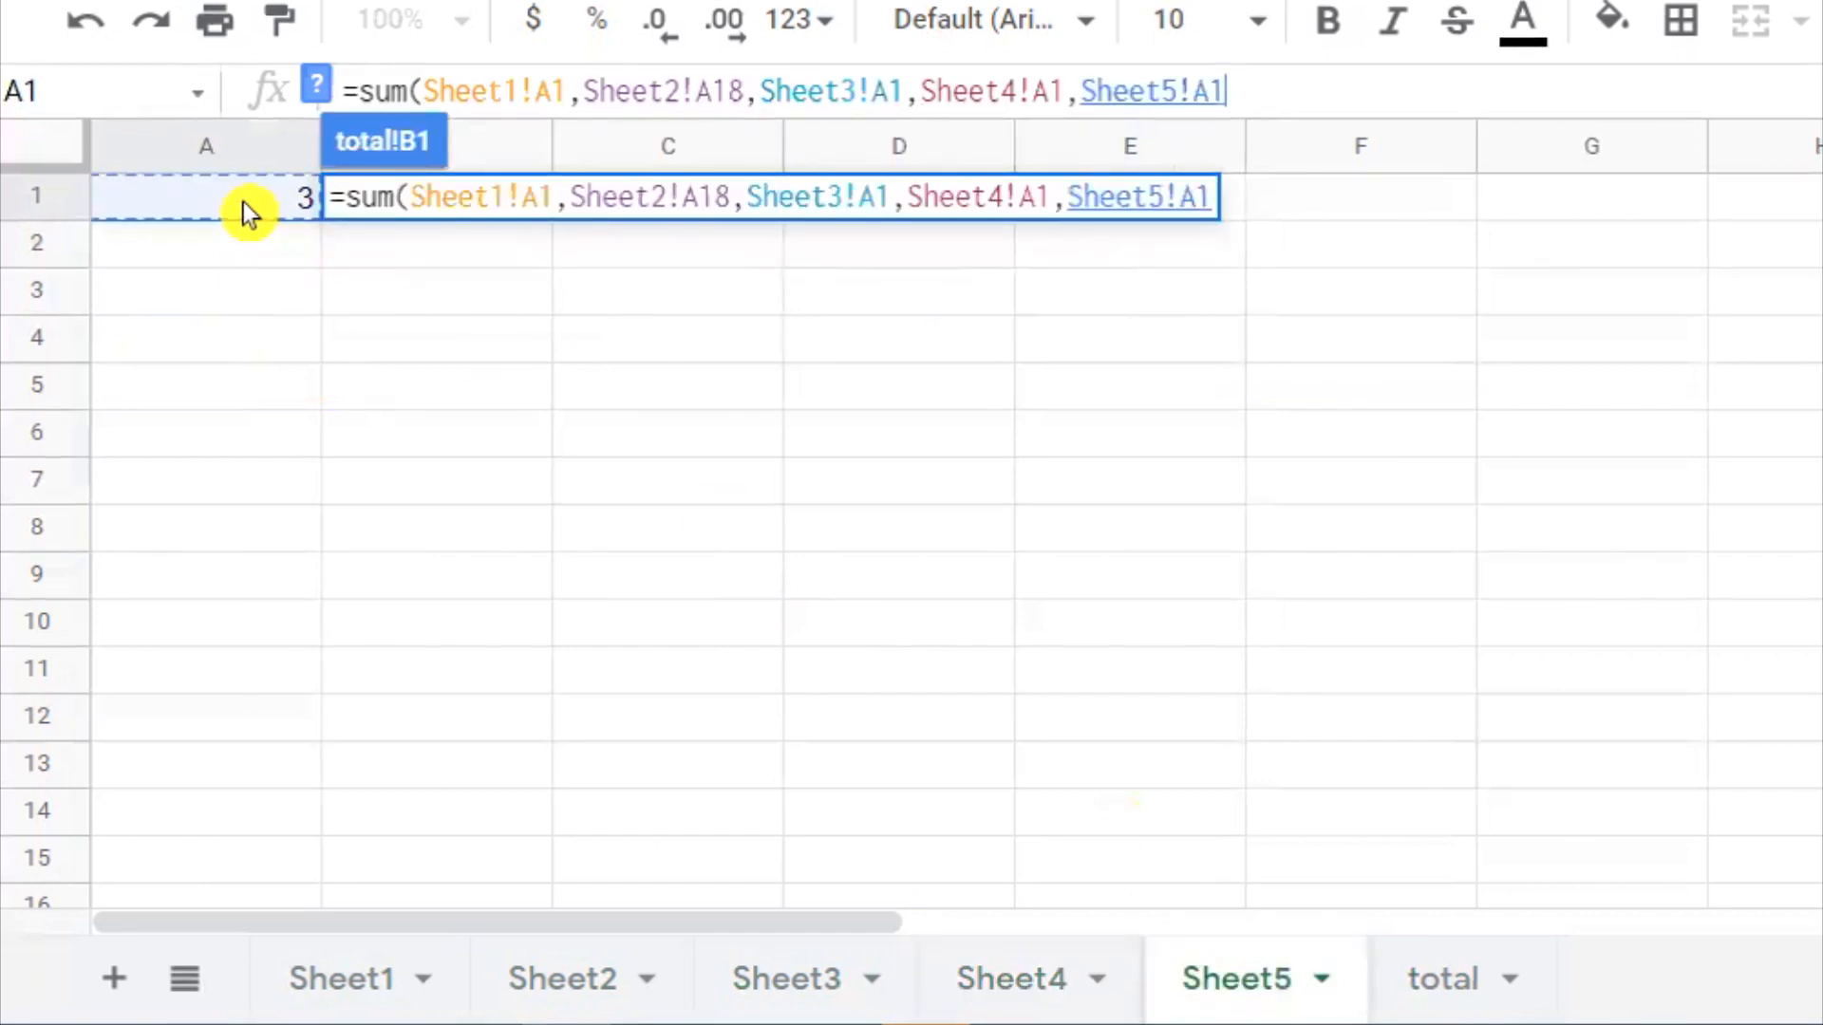
type(")")
key("Return")
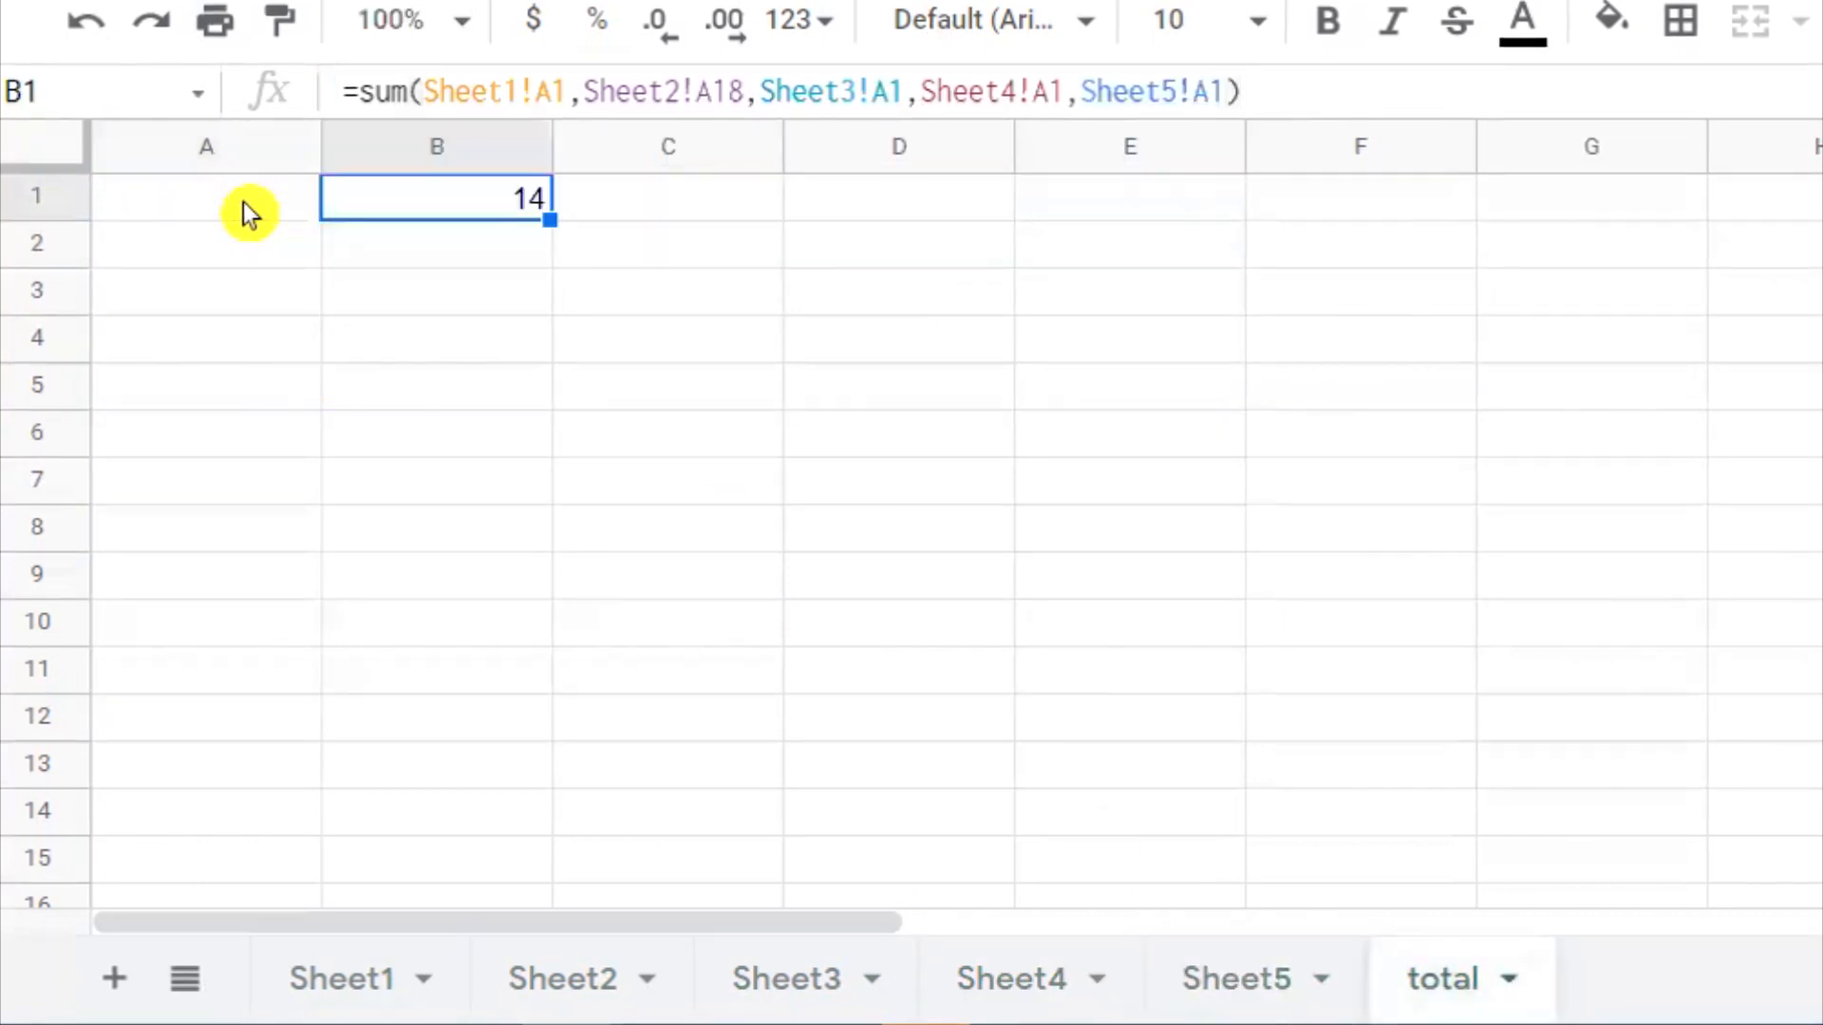
Review the whole SUM formula in cell B1 of the total sheet, and check the source cells on Sheet1 and Sheet2.
triple_click(1449, 95)
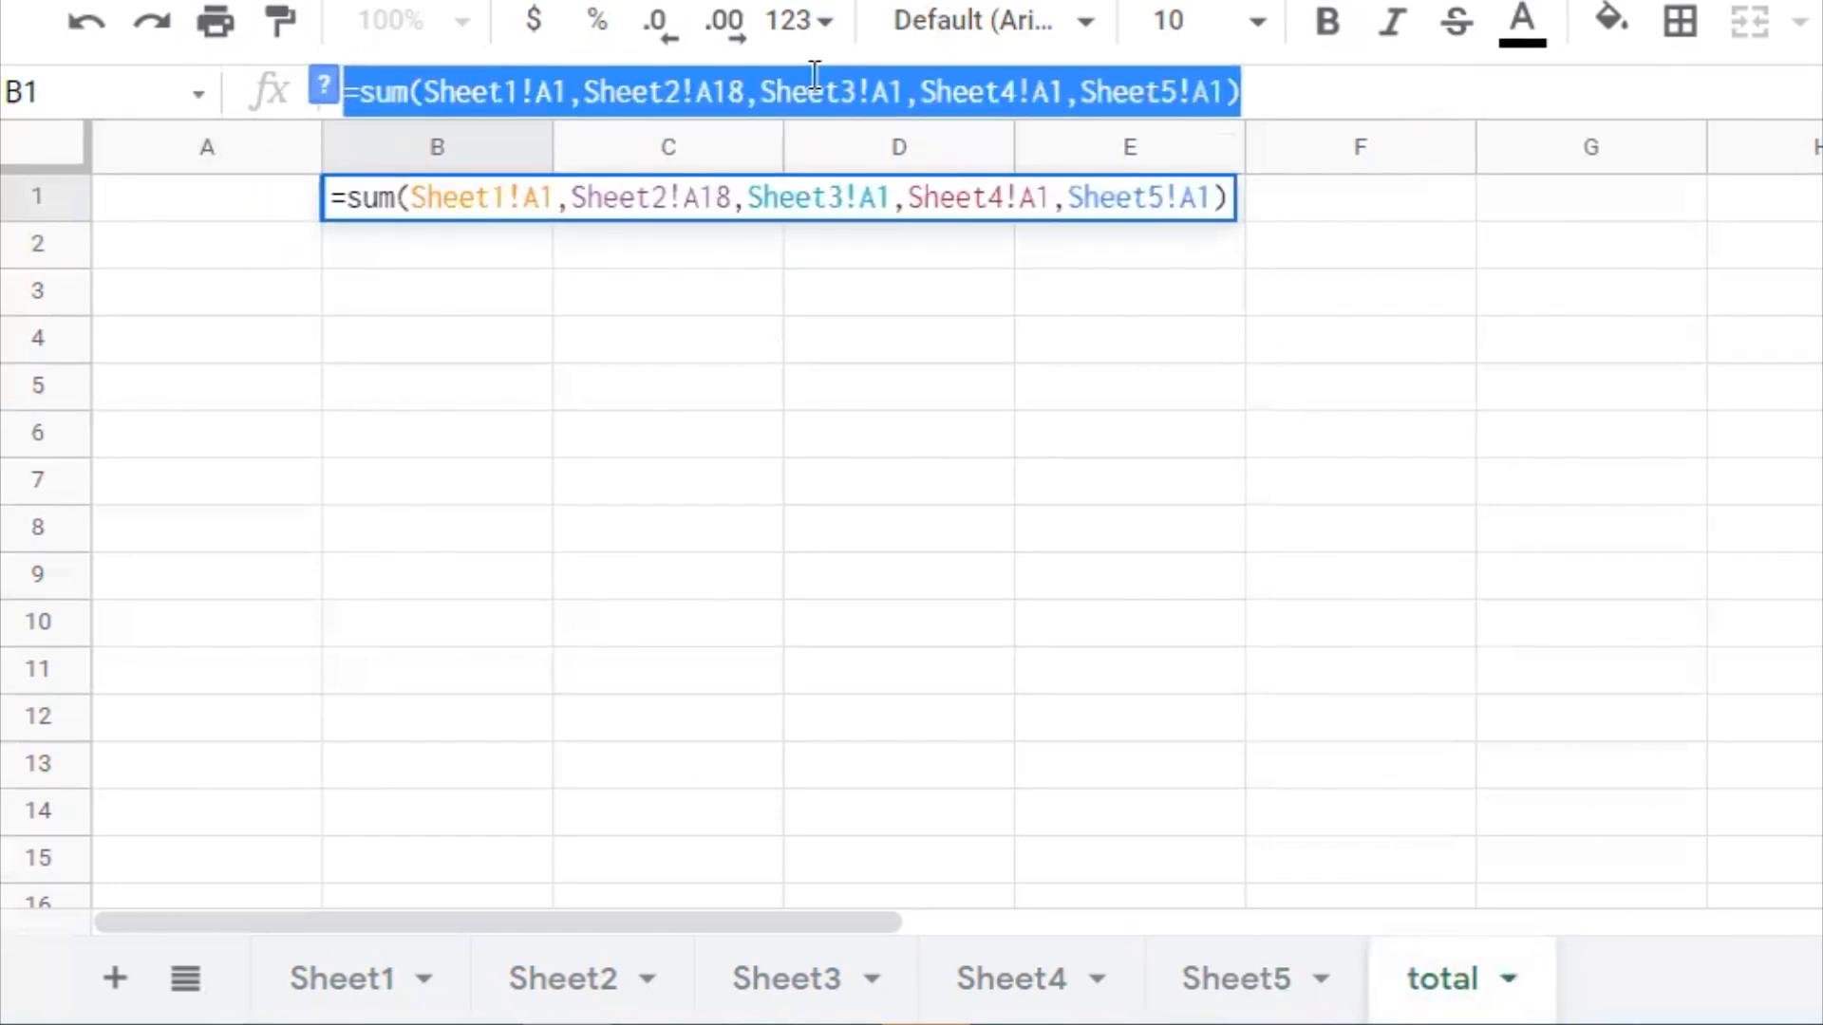
left_click(841, 91)
left_click_drag(1470, 81, 168, 81)
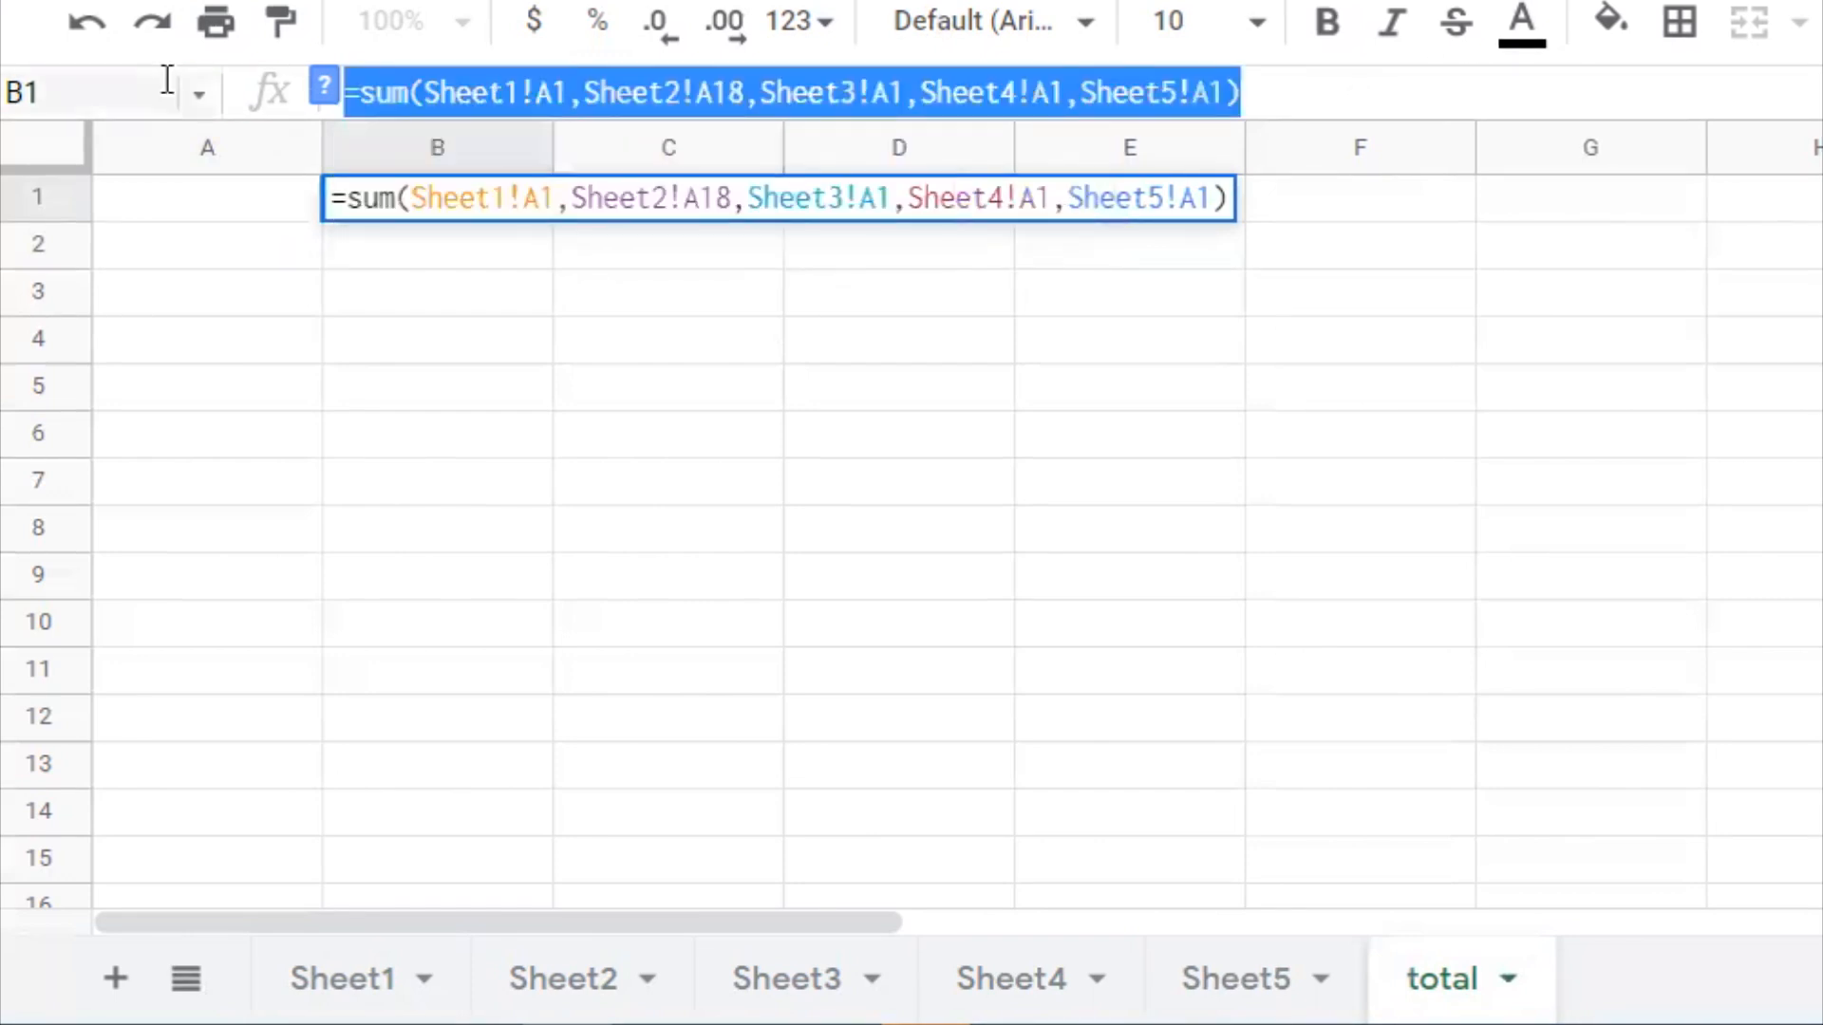
left_click(973, 619)
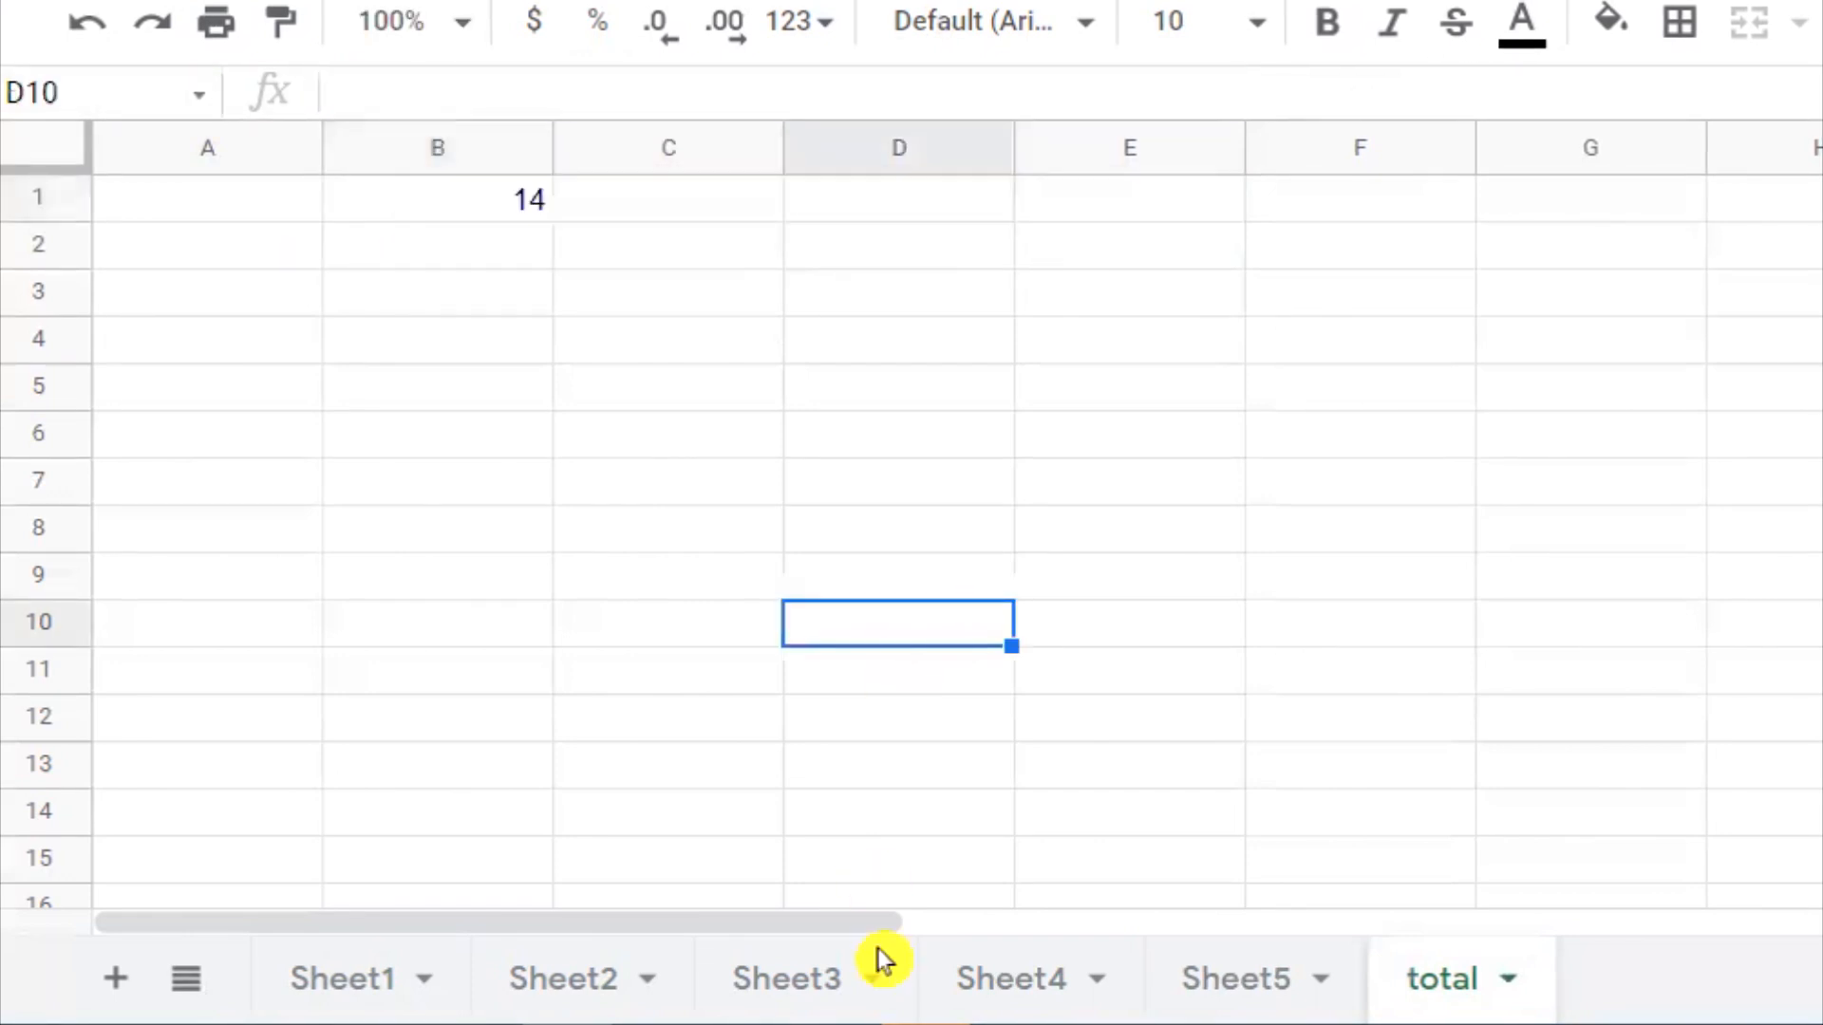
left_click(340, 969)
left_click(551, 986)
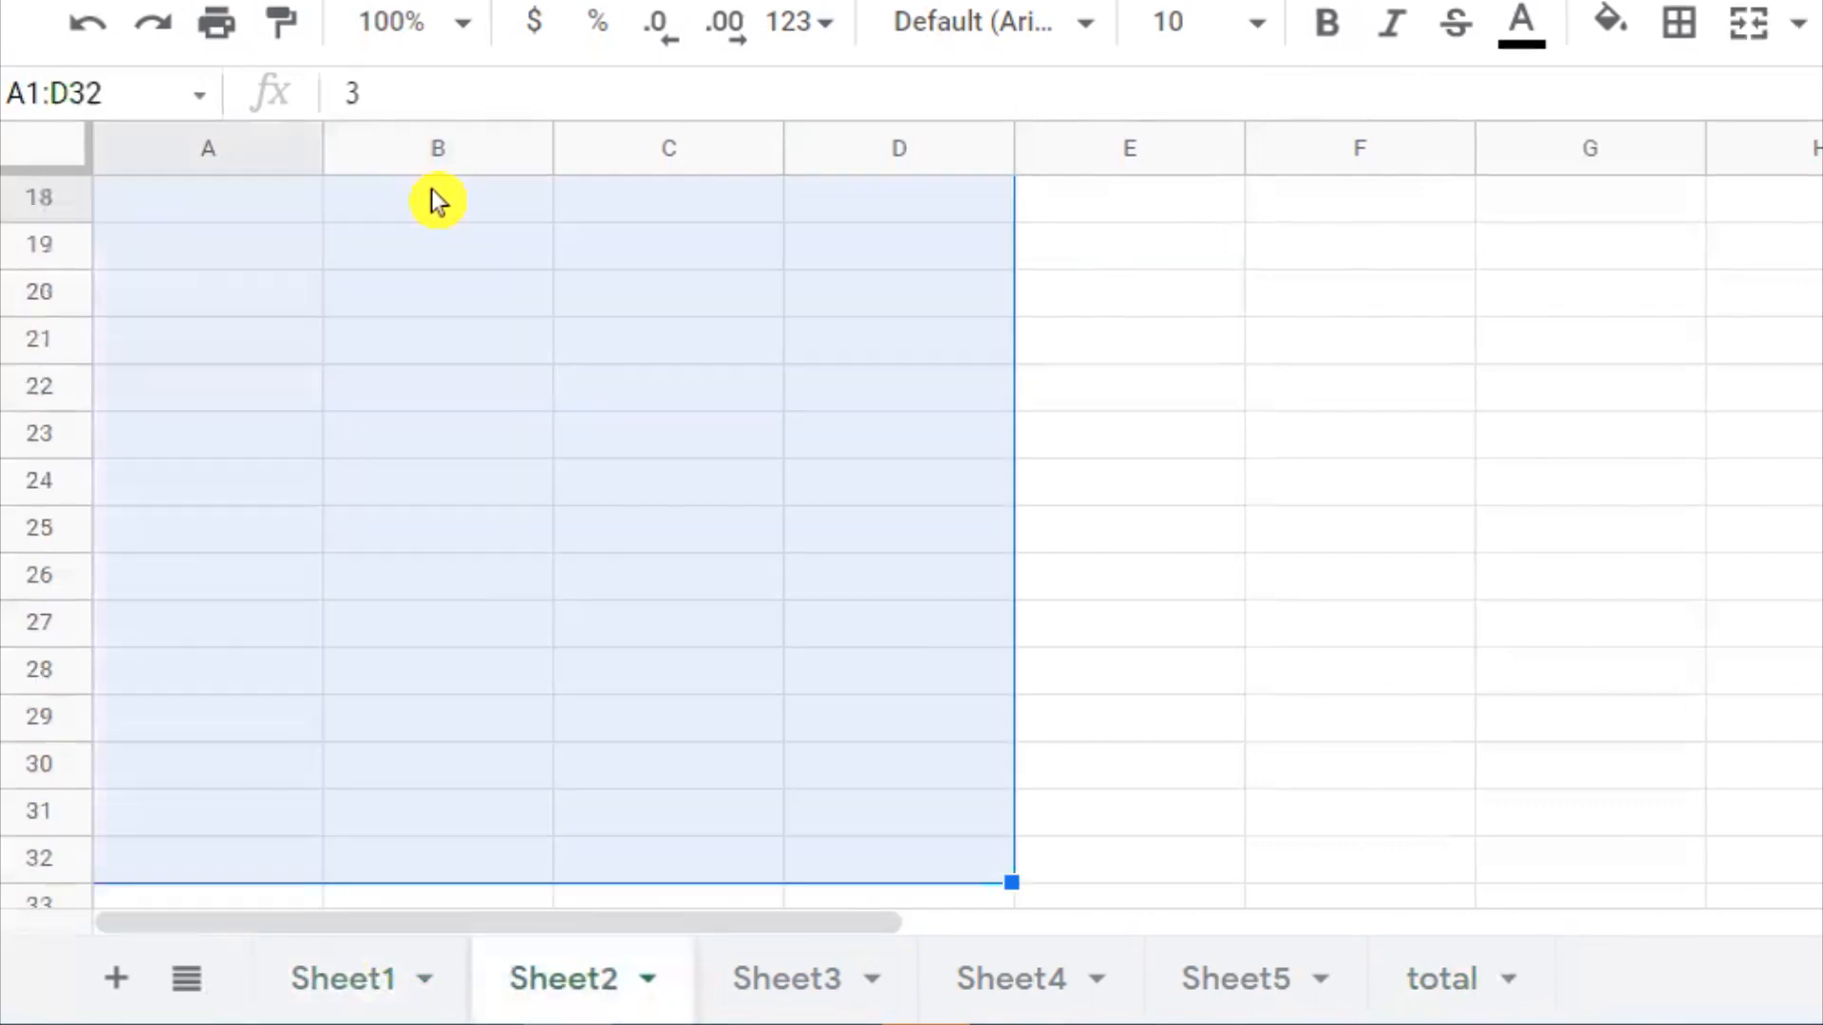
left_click(651, 693)
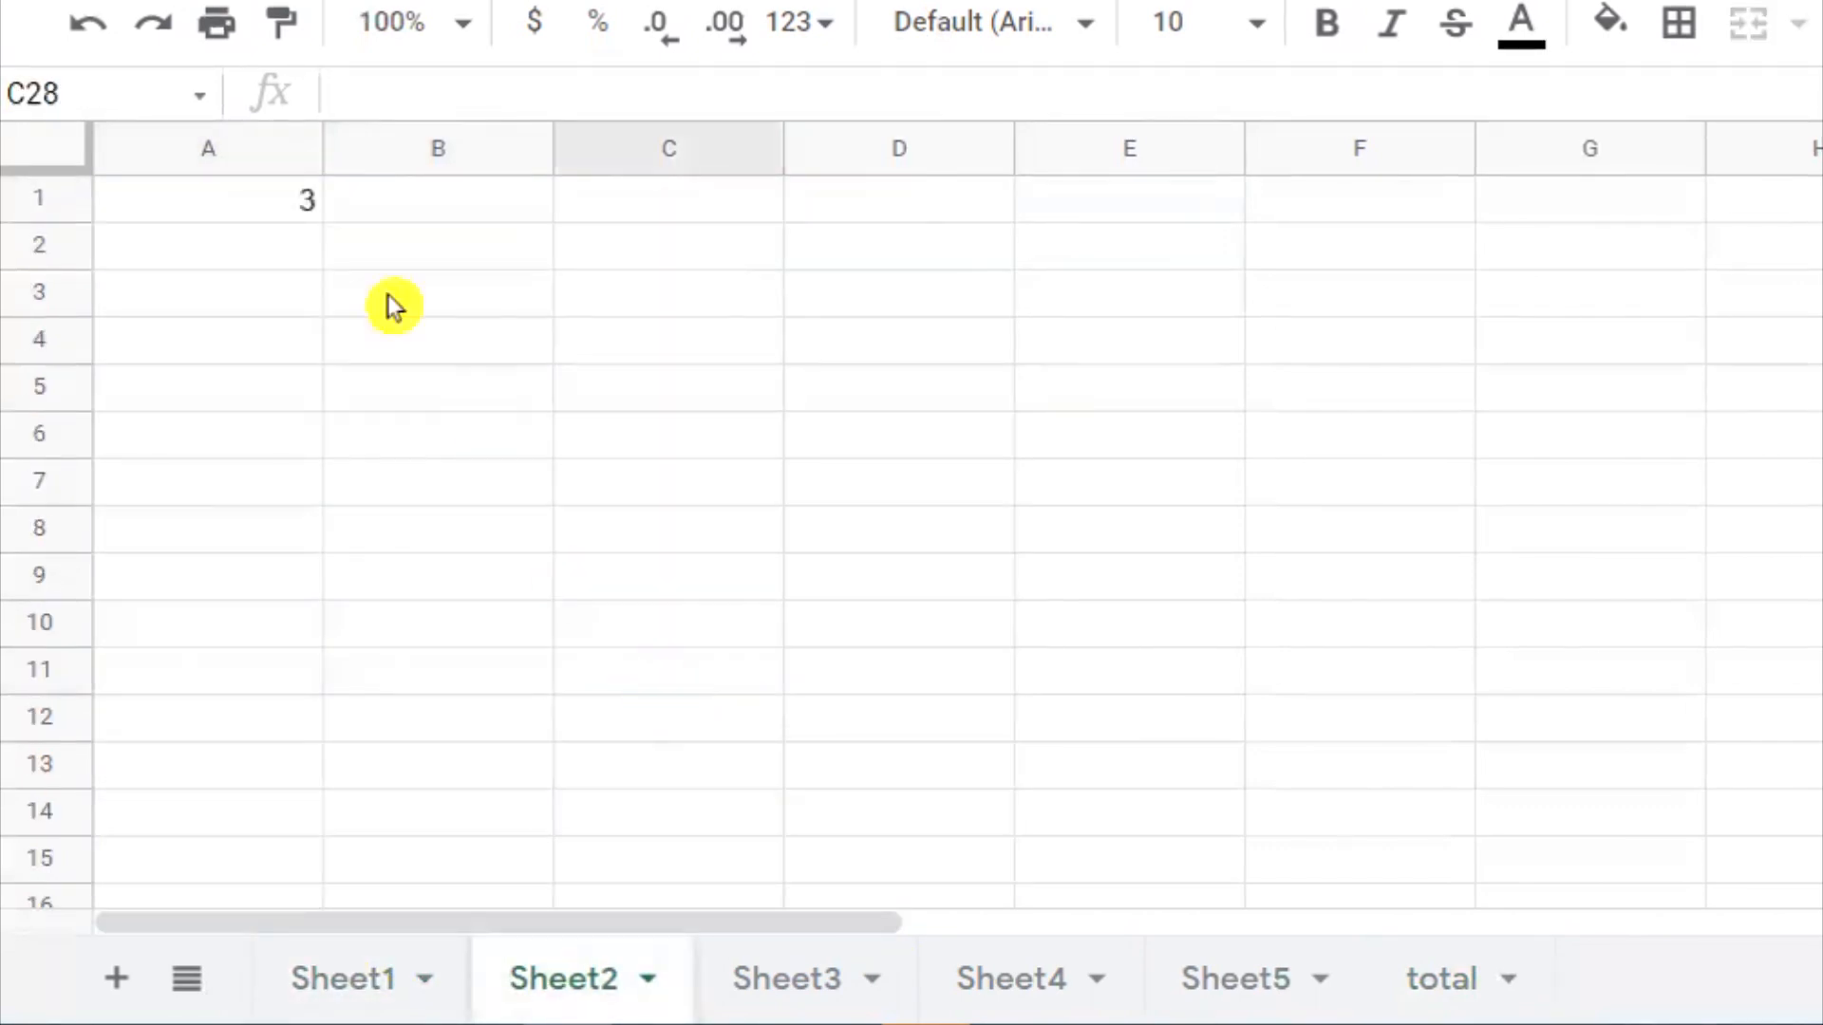
Check source cell A1 on Sheet2 through Sheet5, and the SUM result on the total sheet.
left_click(255, 202)
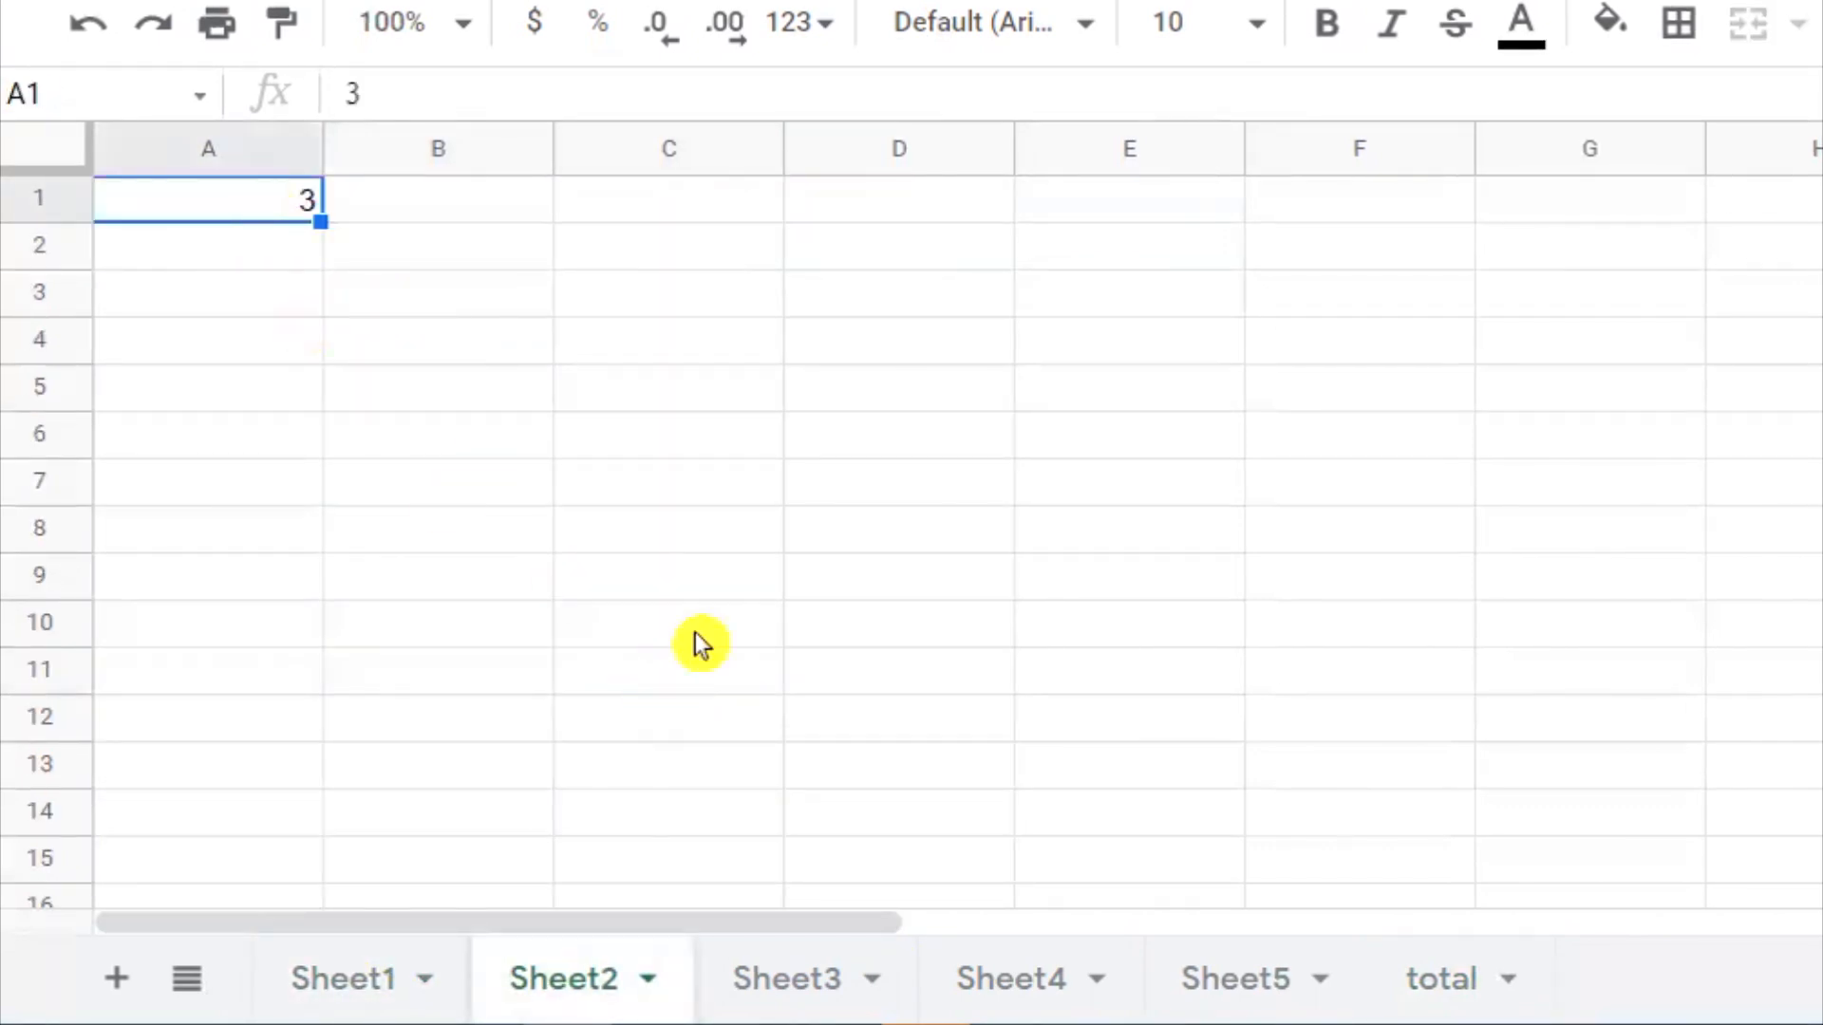
left_click(774, 988)
left_click(1017, 997)
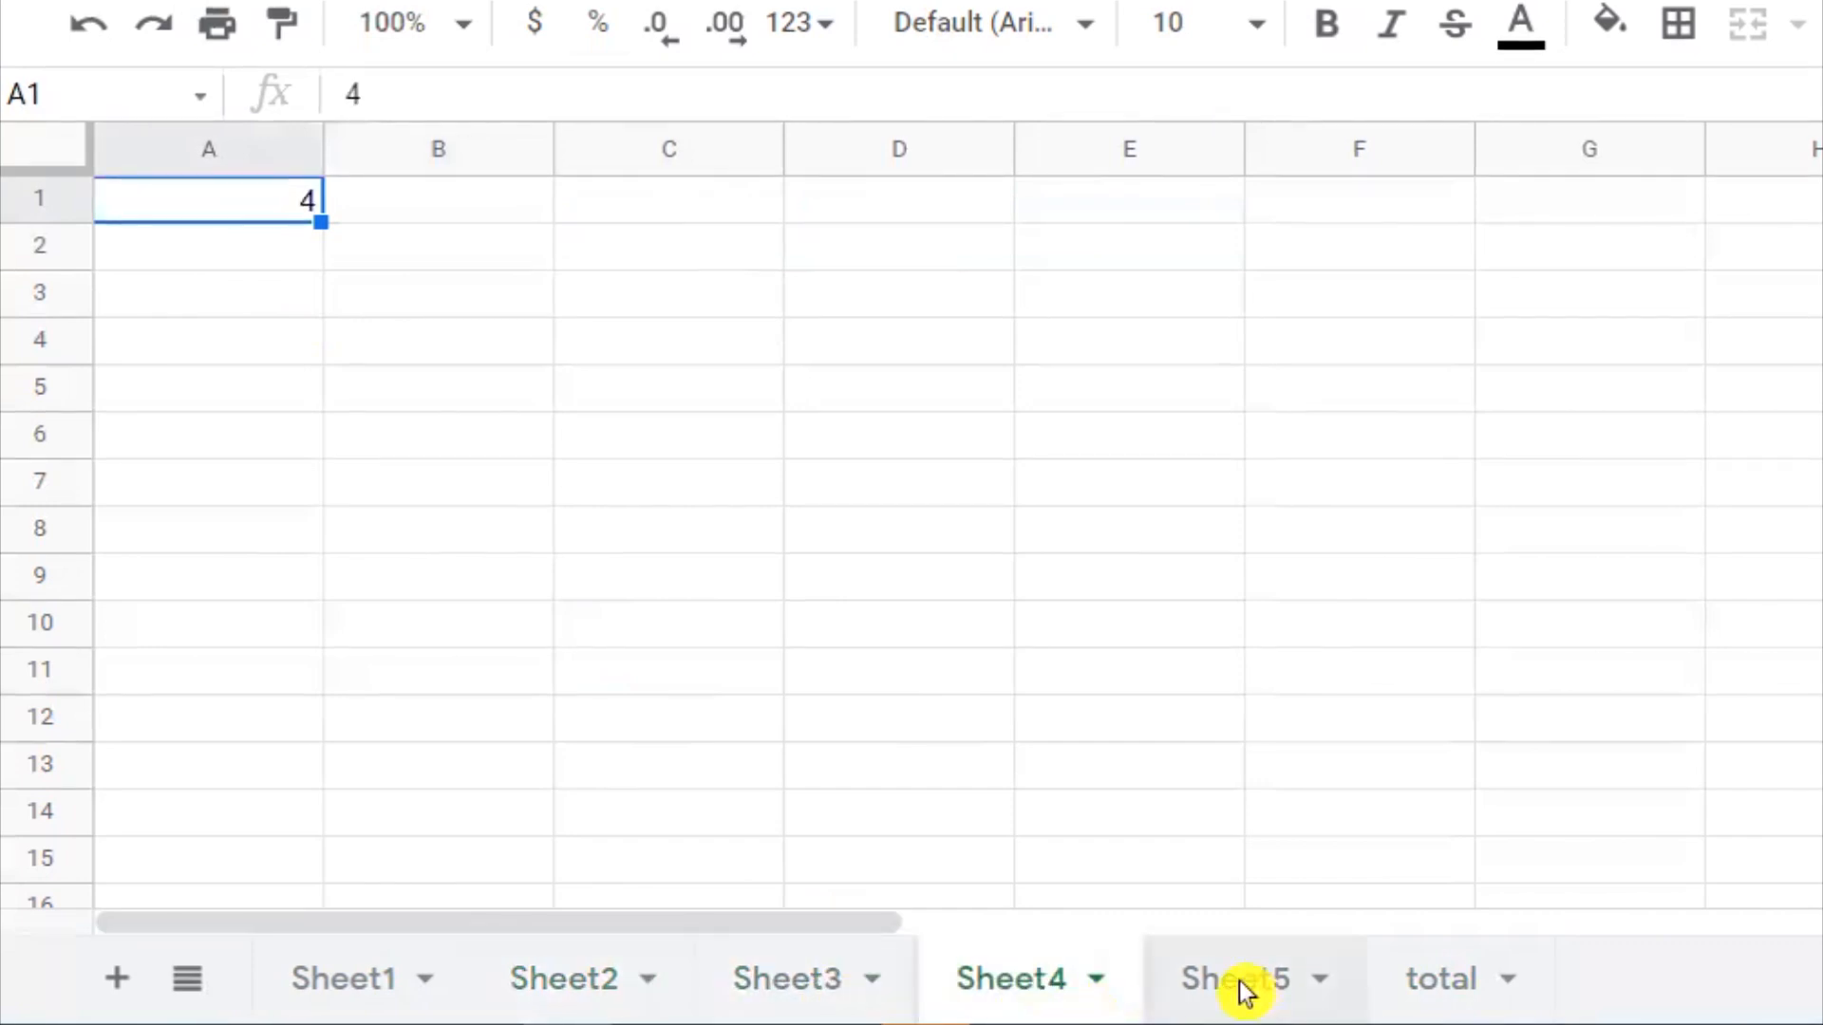
left_click(1240, 984)
left_click(1441, 996)
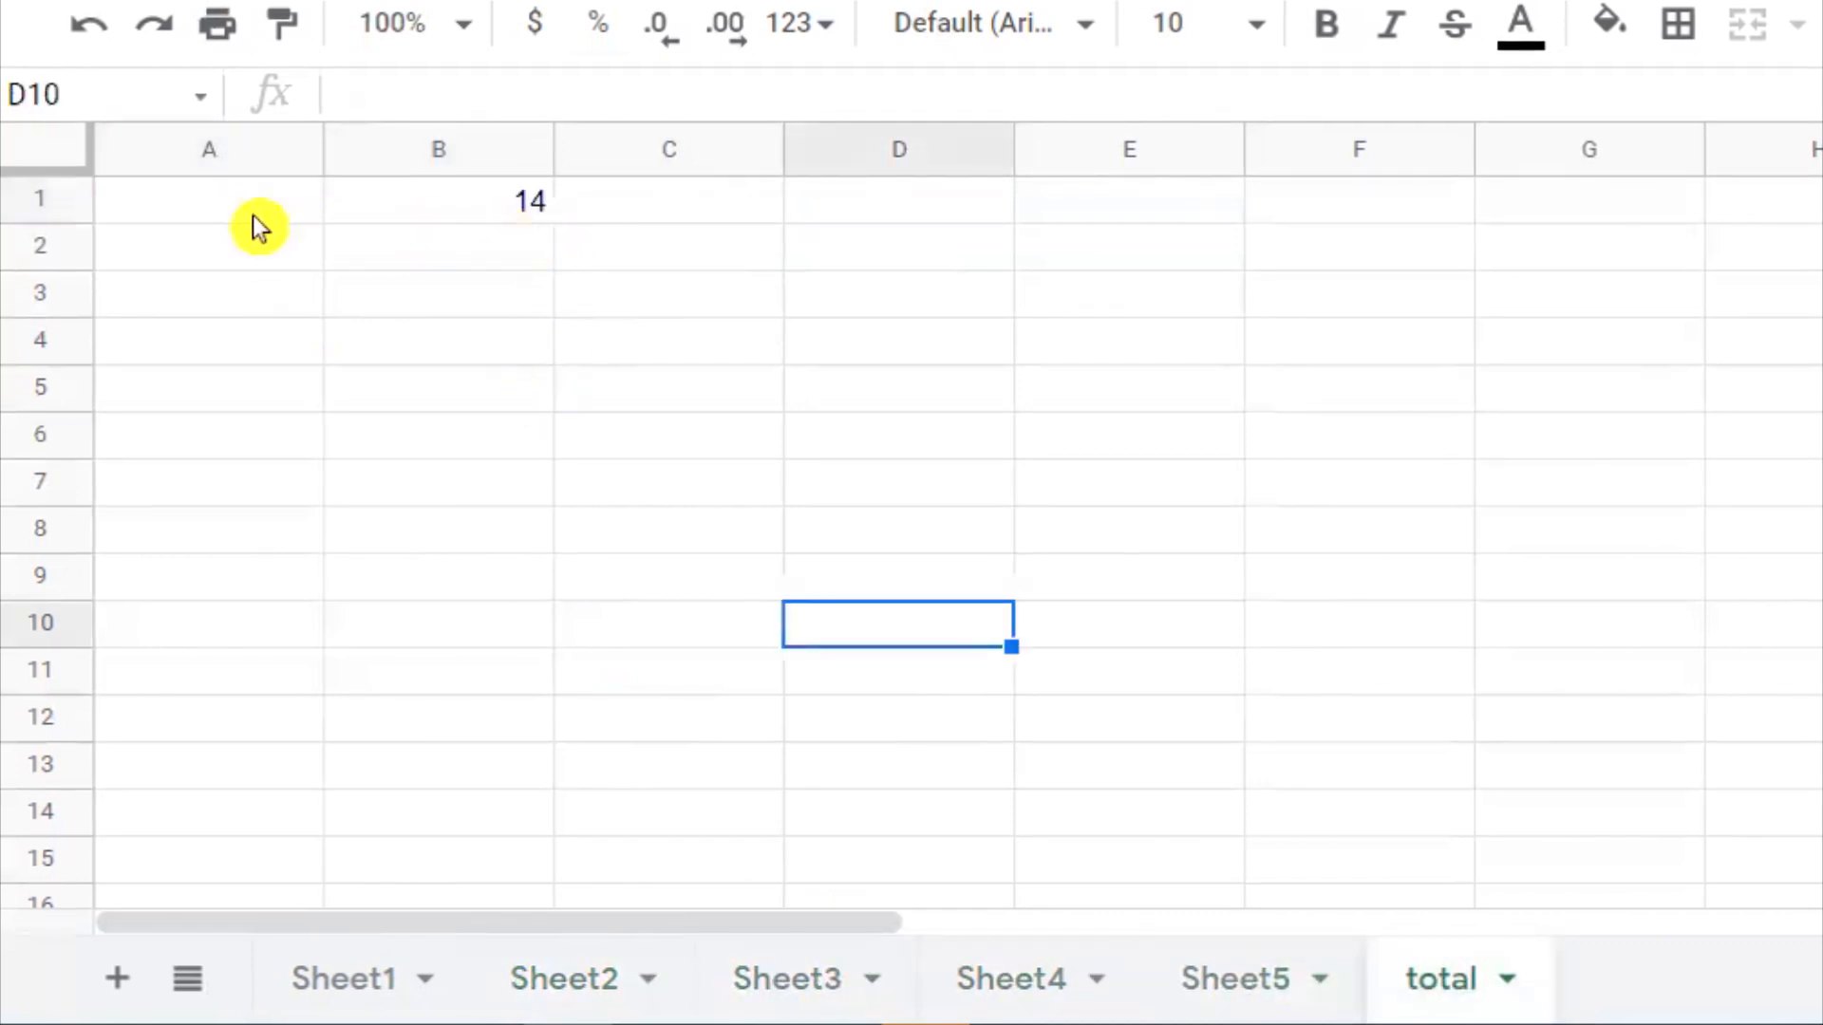
Set cell A1 on Sheet5 to 100 and check the sum in cell B1 of the total sheet.
left_click(1245, 985)
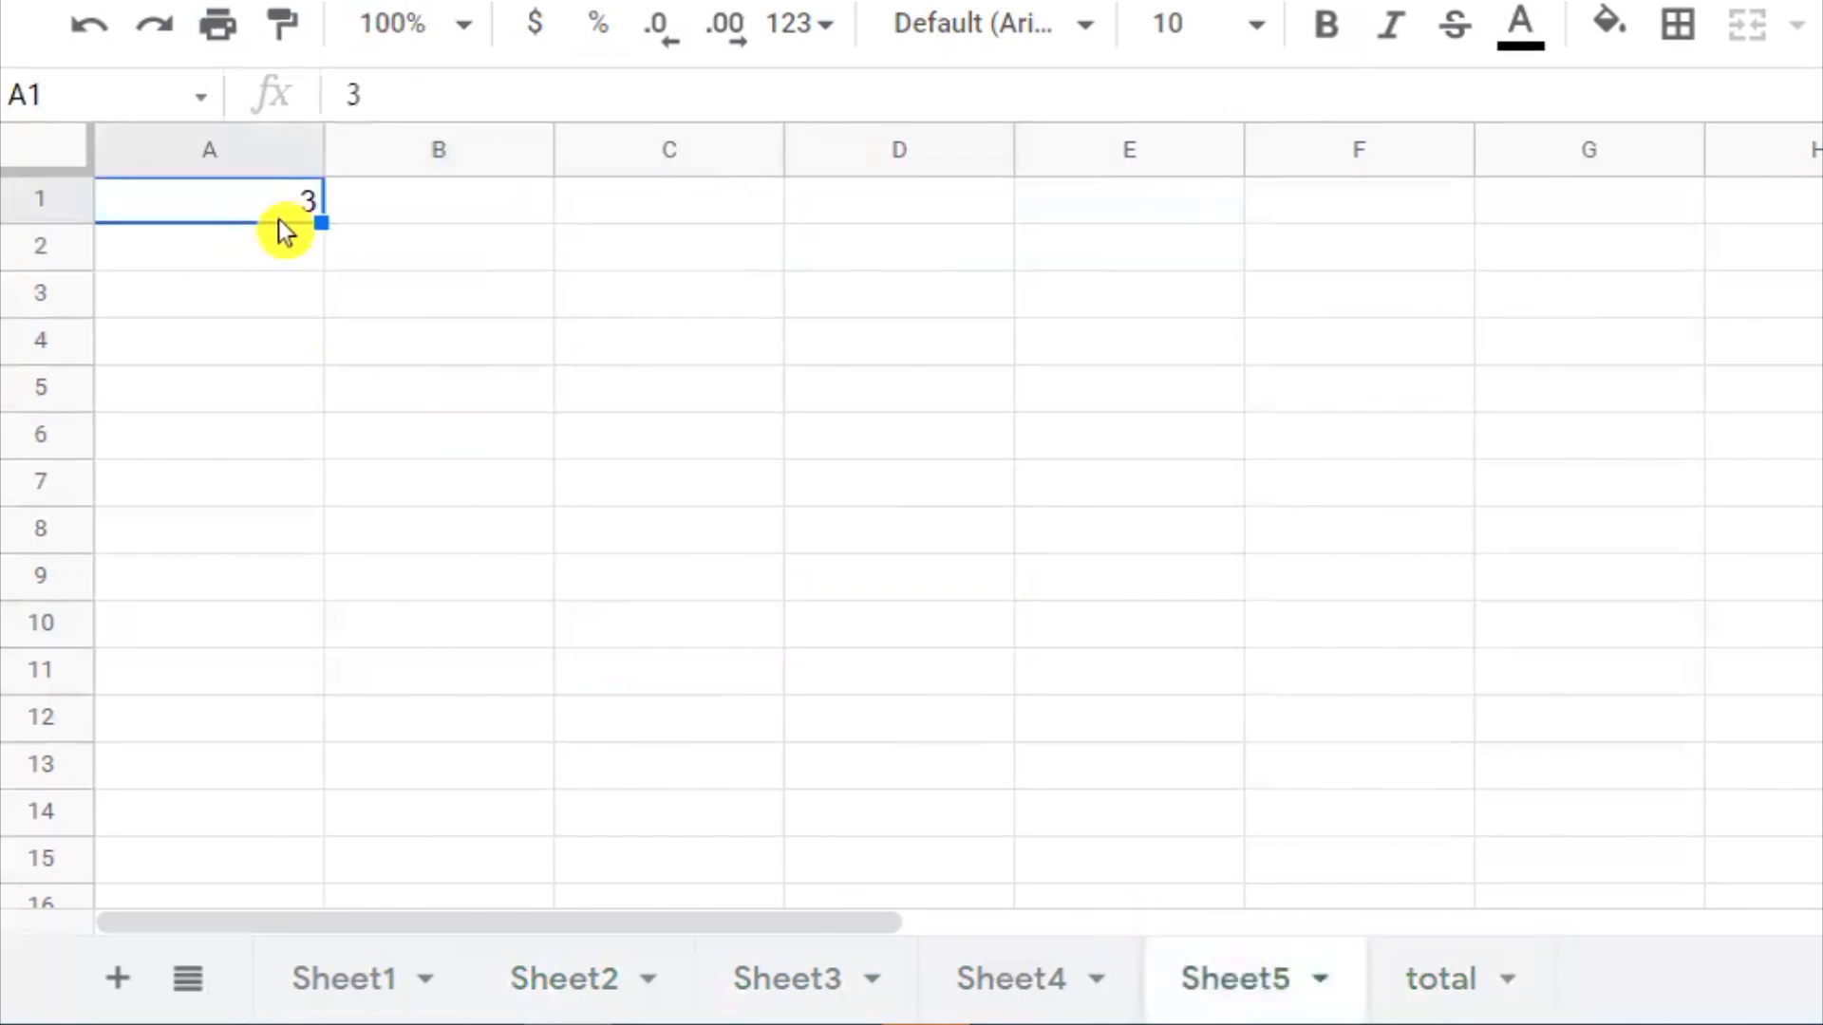
type("100")
key("Return")
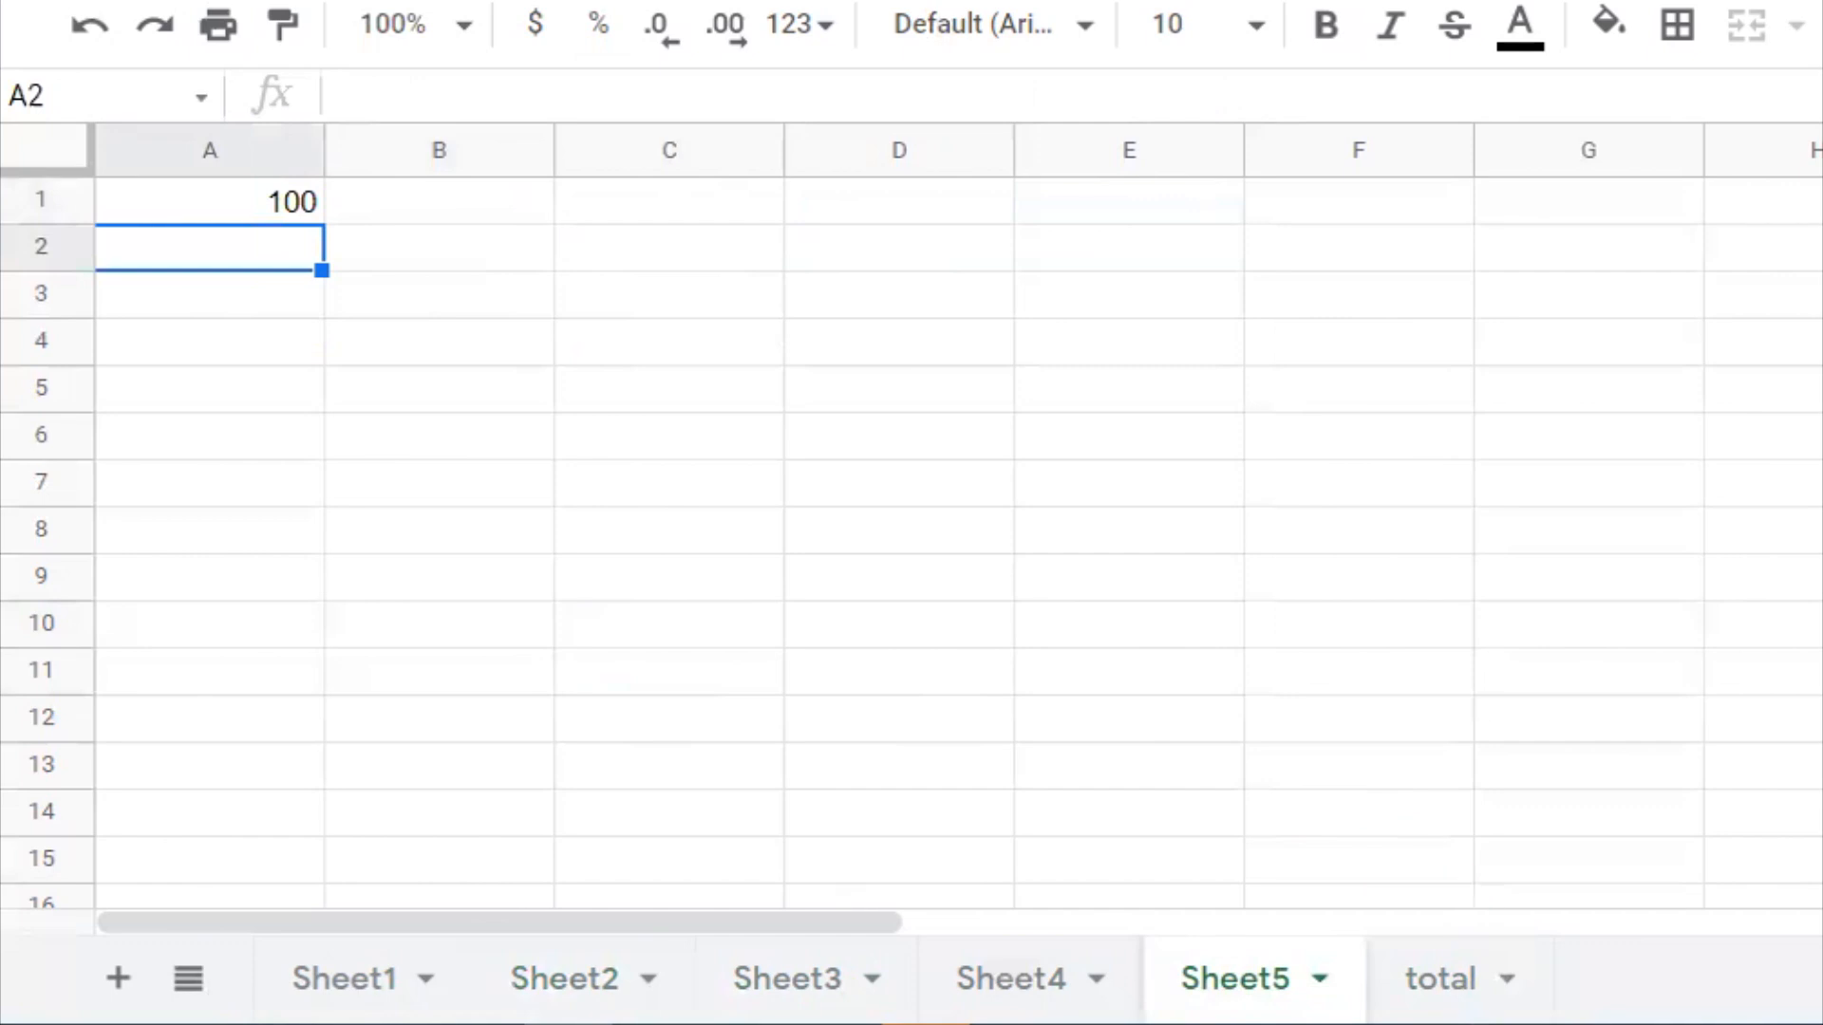
left_click(1440, 999)
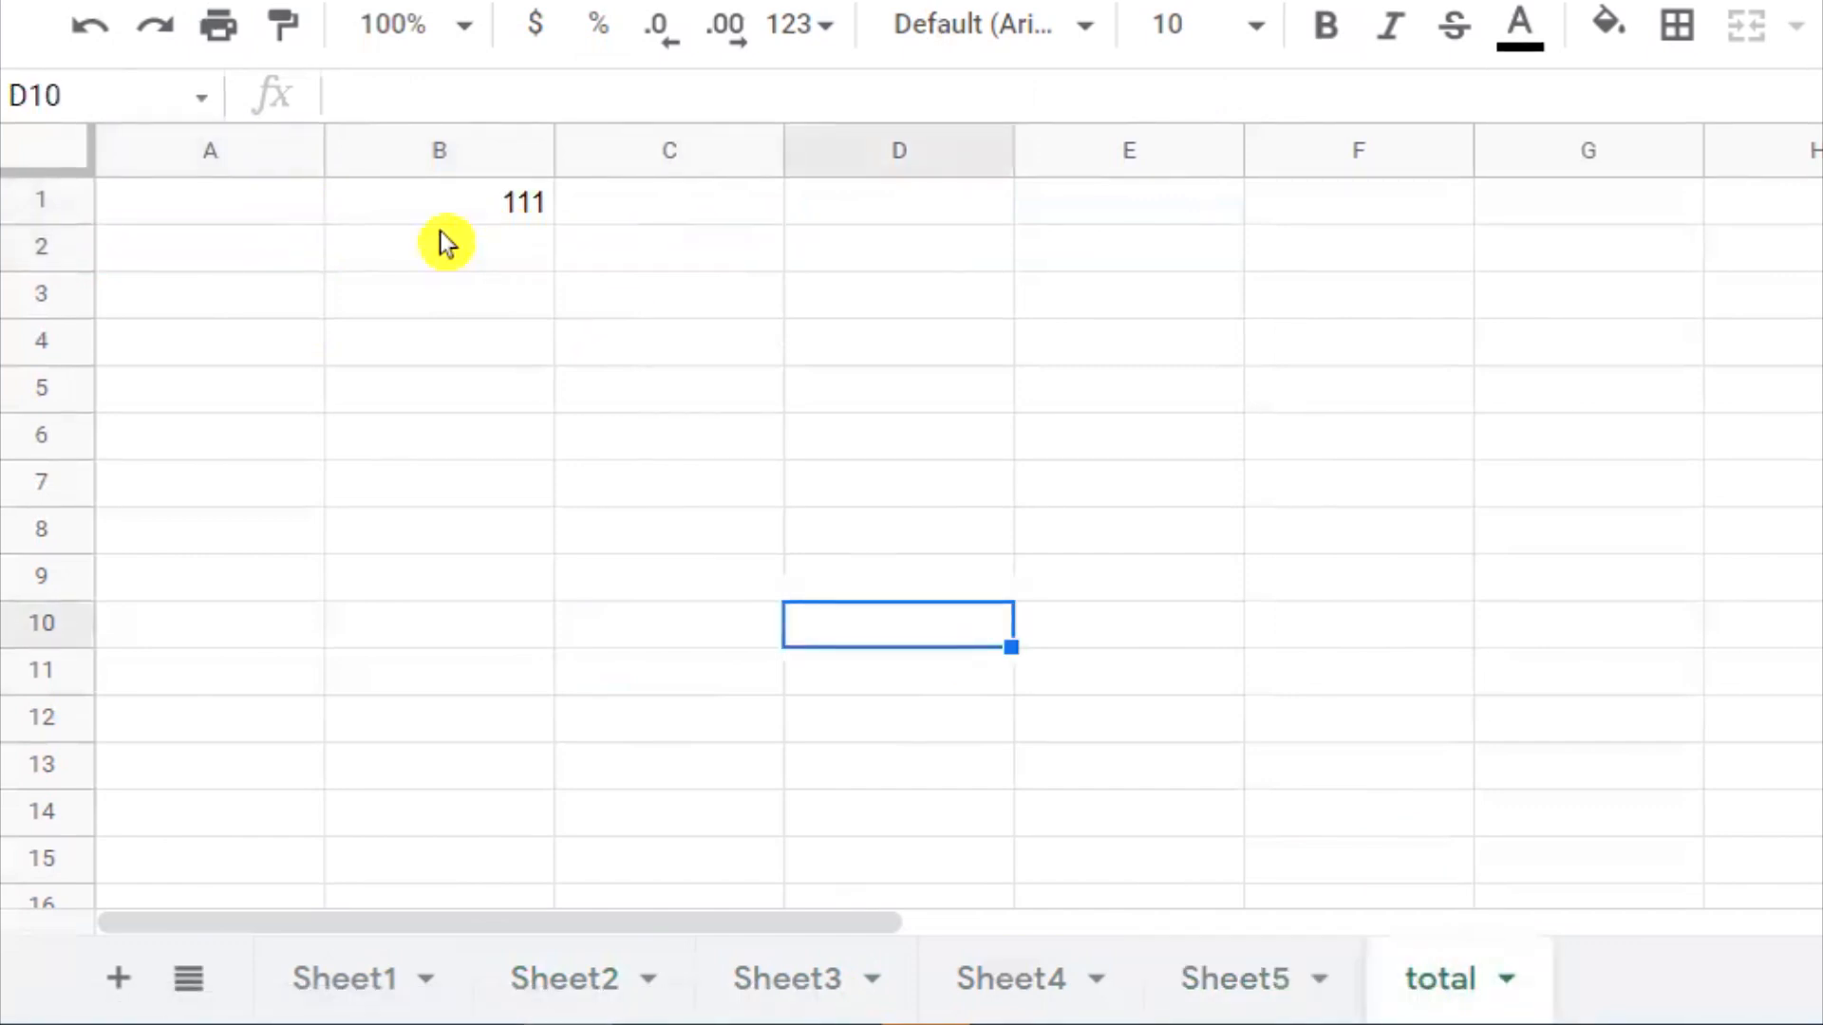
left_click(483, 212)
left_click(1747, 437)
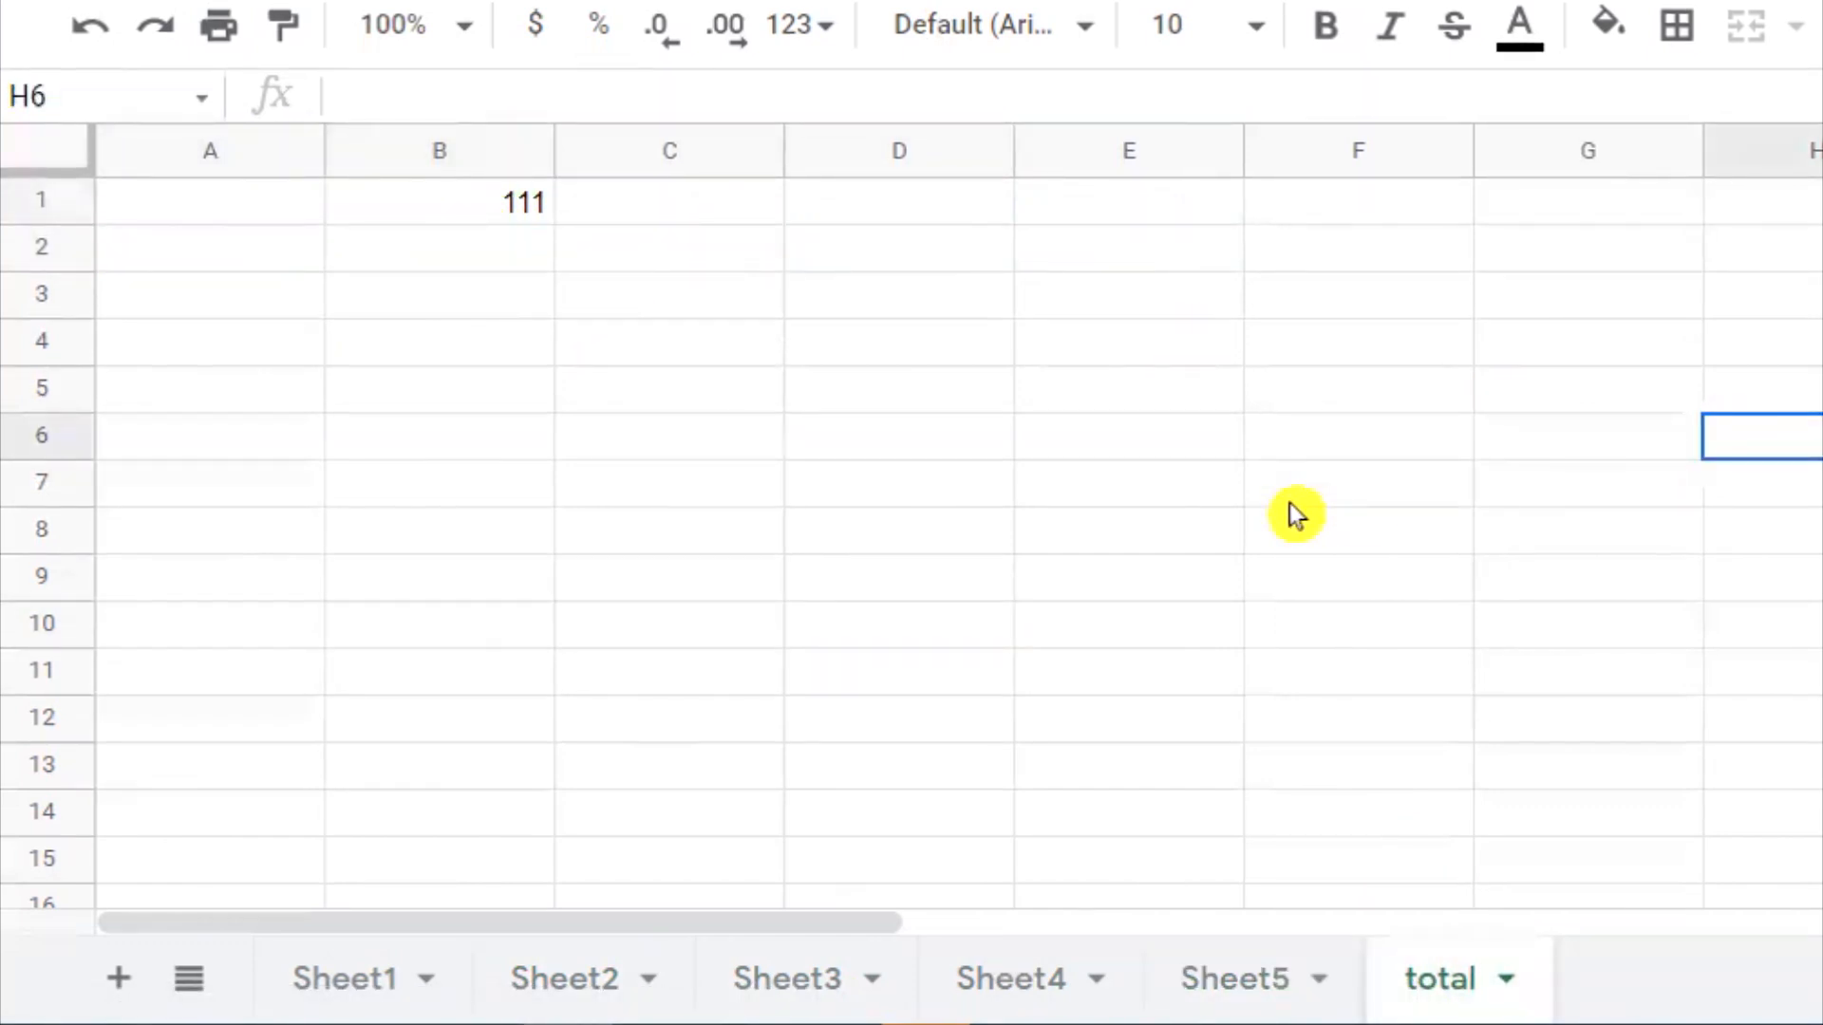